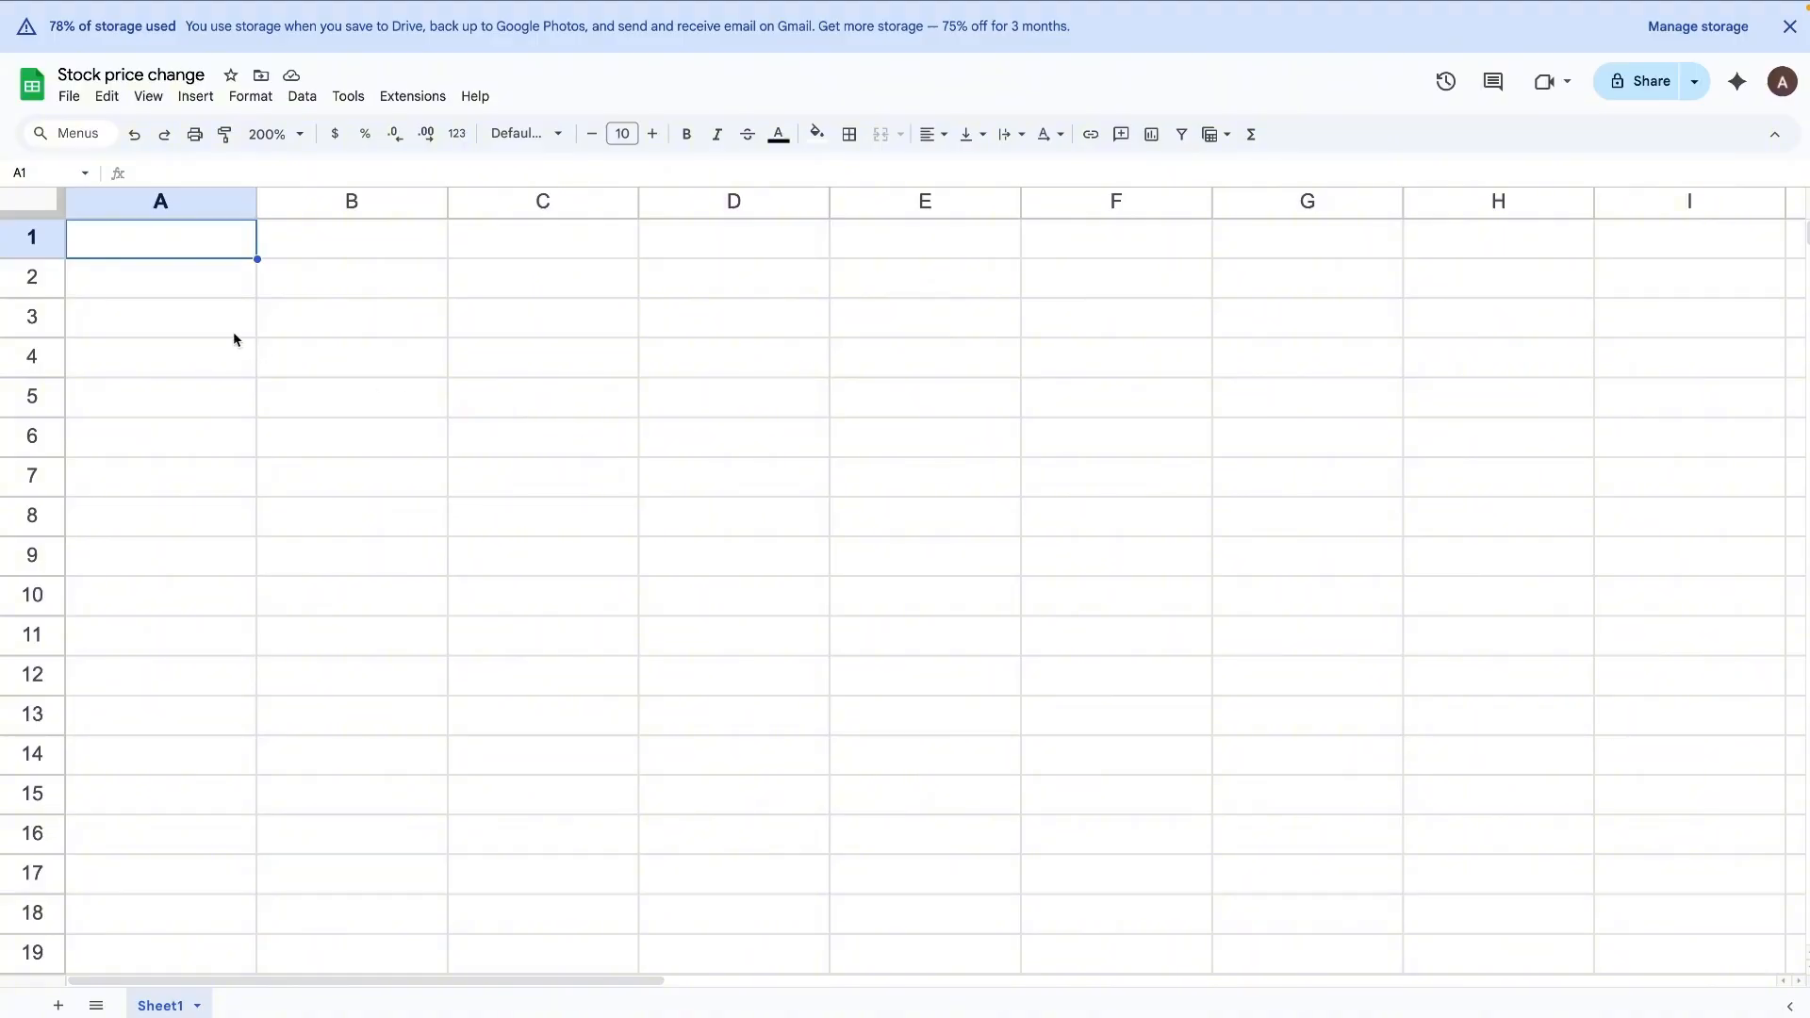
Step: Enter the heading "Tickets" in A3 and paste the copied list of stock tickers below it, starting in A4
{"action": "left_click", "coordinate": [183, 323]}
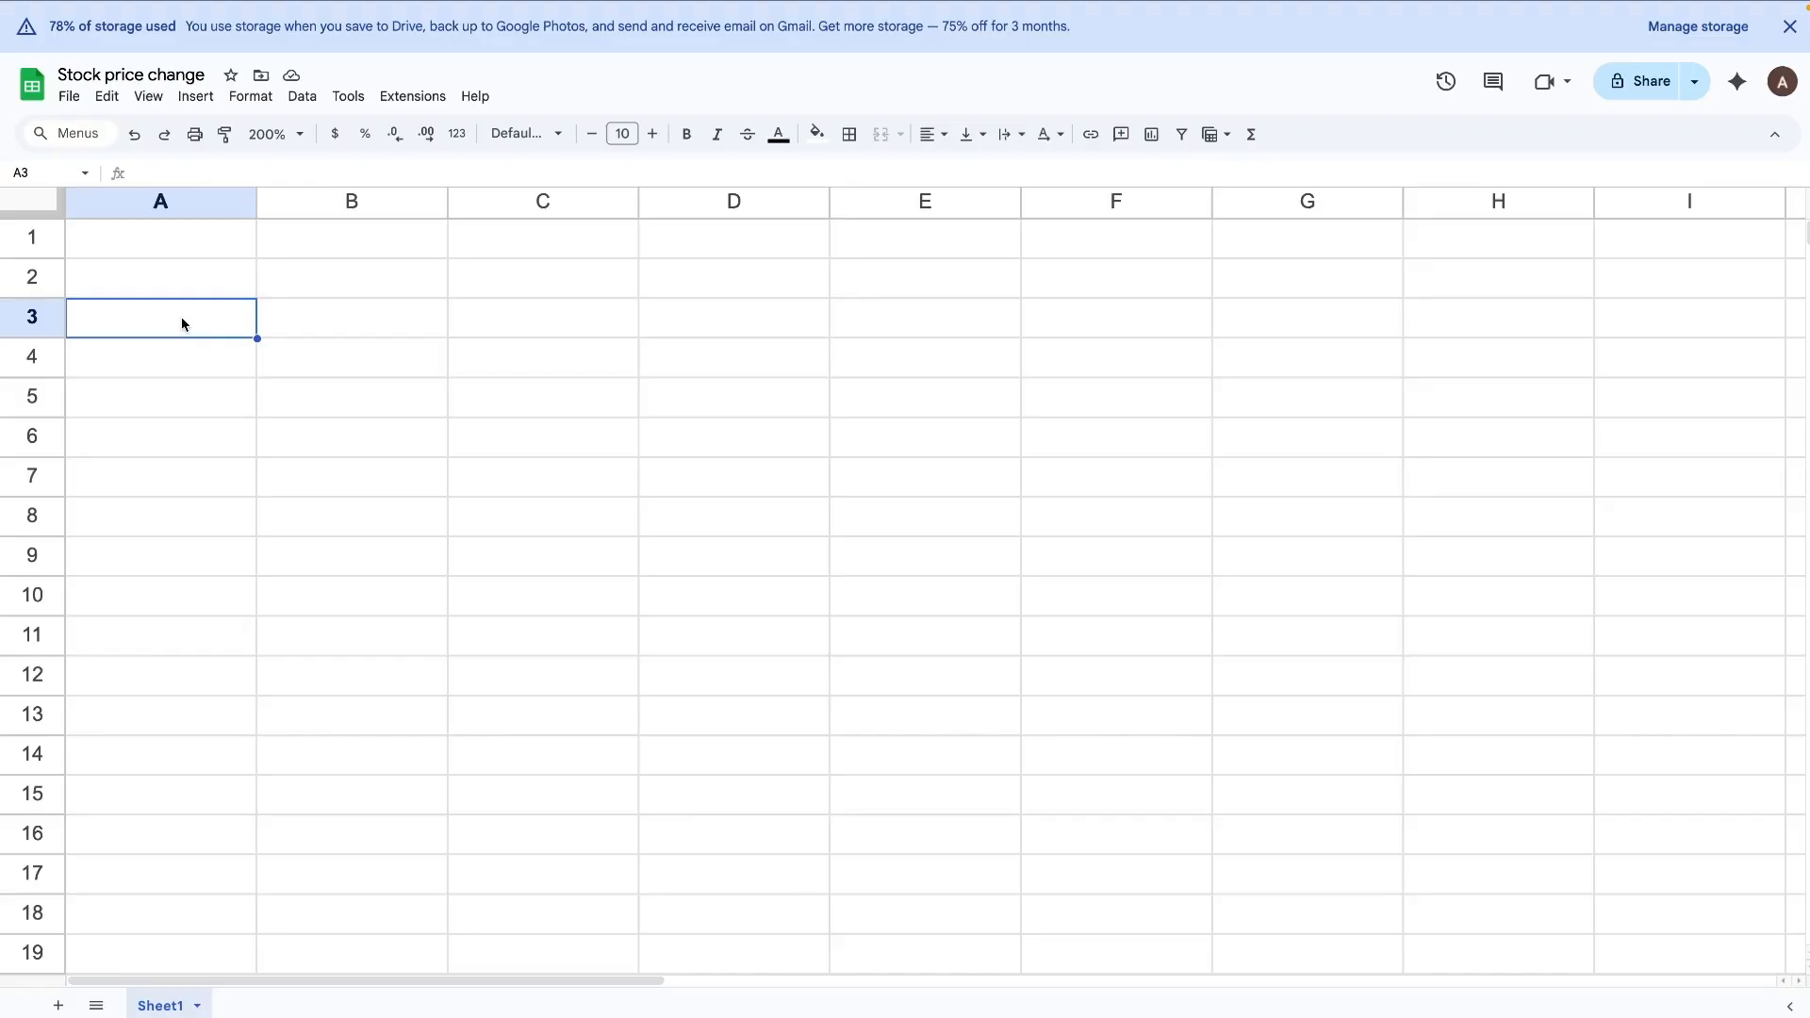
{"action": "type", "text": "Tickets"}
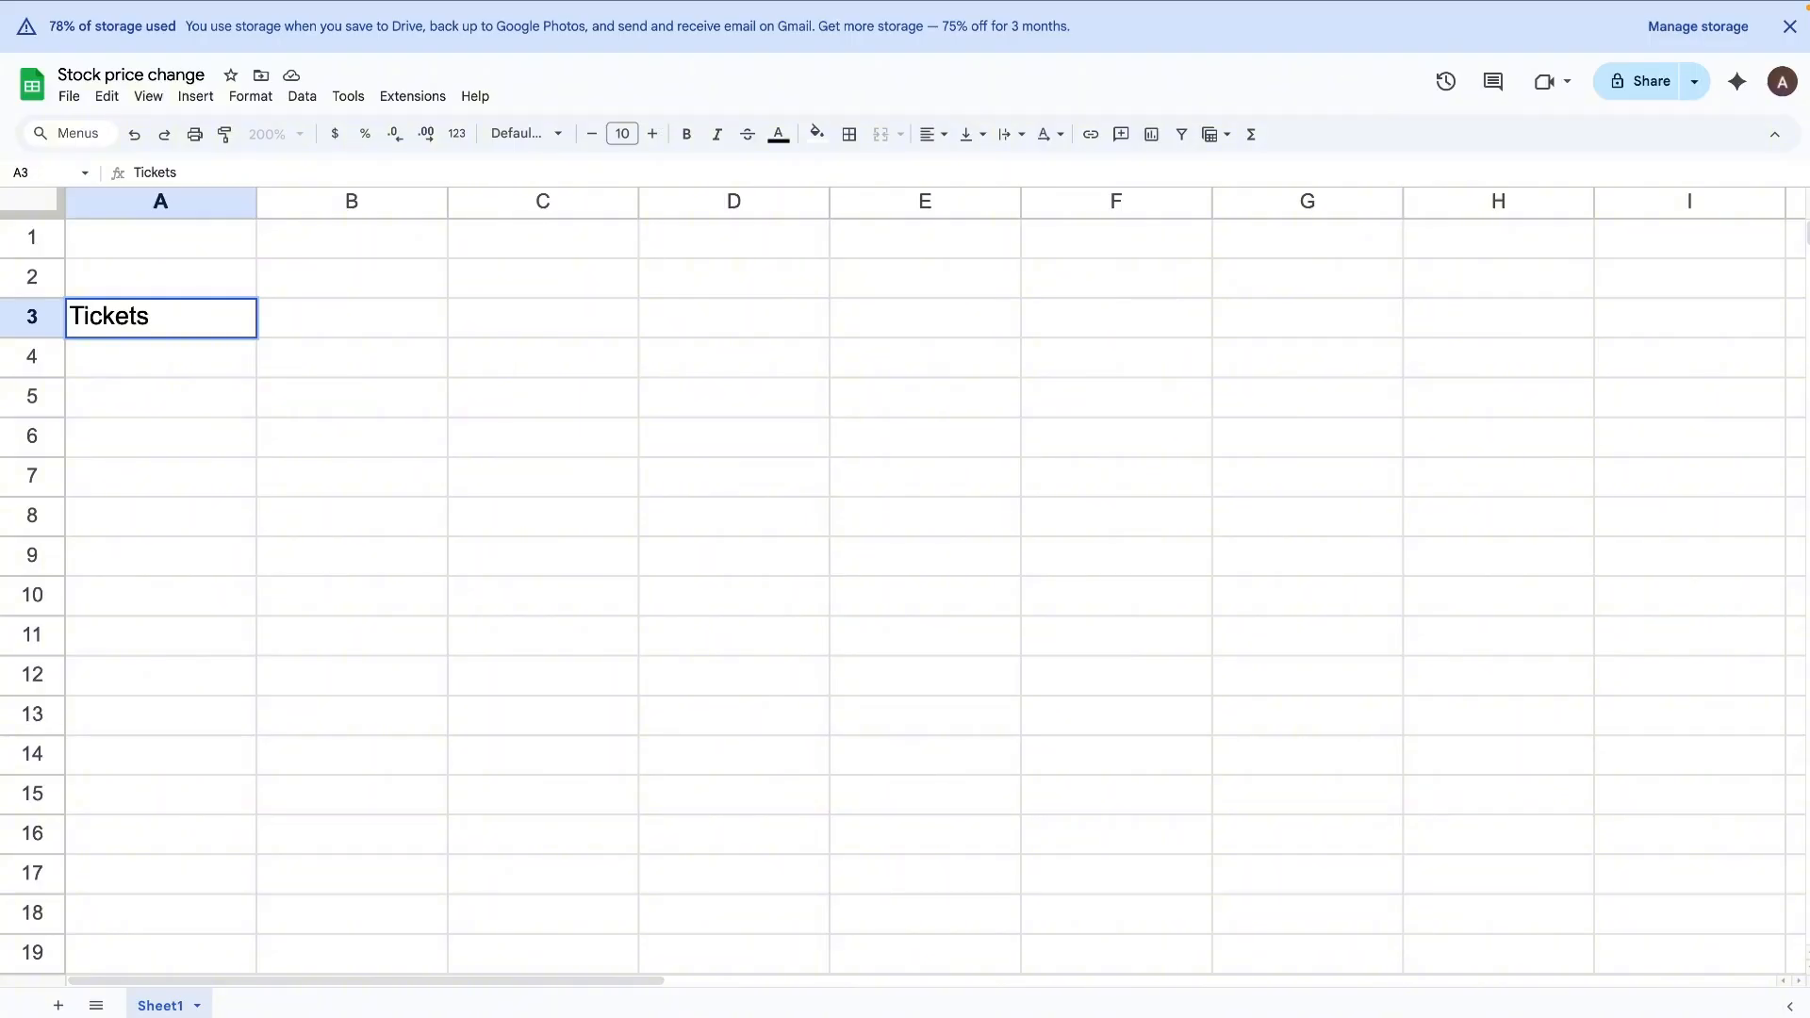
{"action": "left_click", "coordinate": [147, 374]}
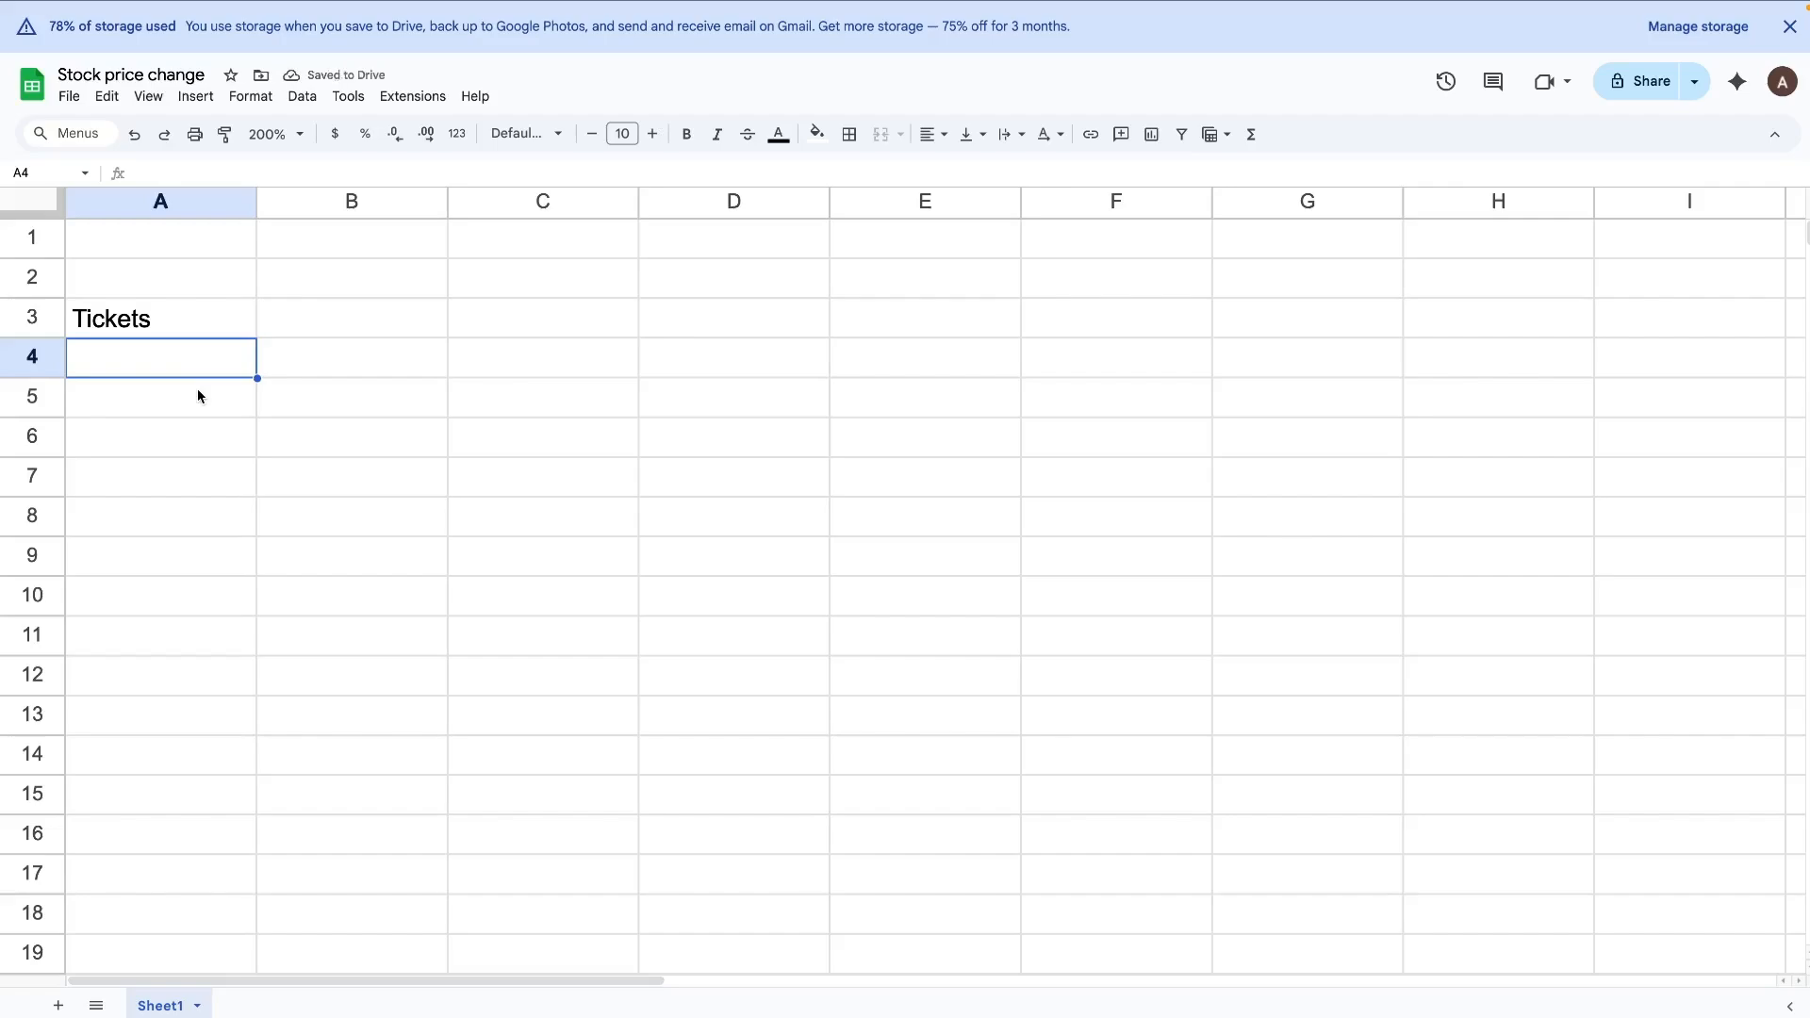
{"action": "type", "text": "MSTR ORCL SNPS IBIT BMNR SMCI ANET PINS NBIS ETHA META"}
{"action": "left_click", "coordinate": [369, 363]}
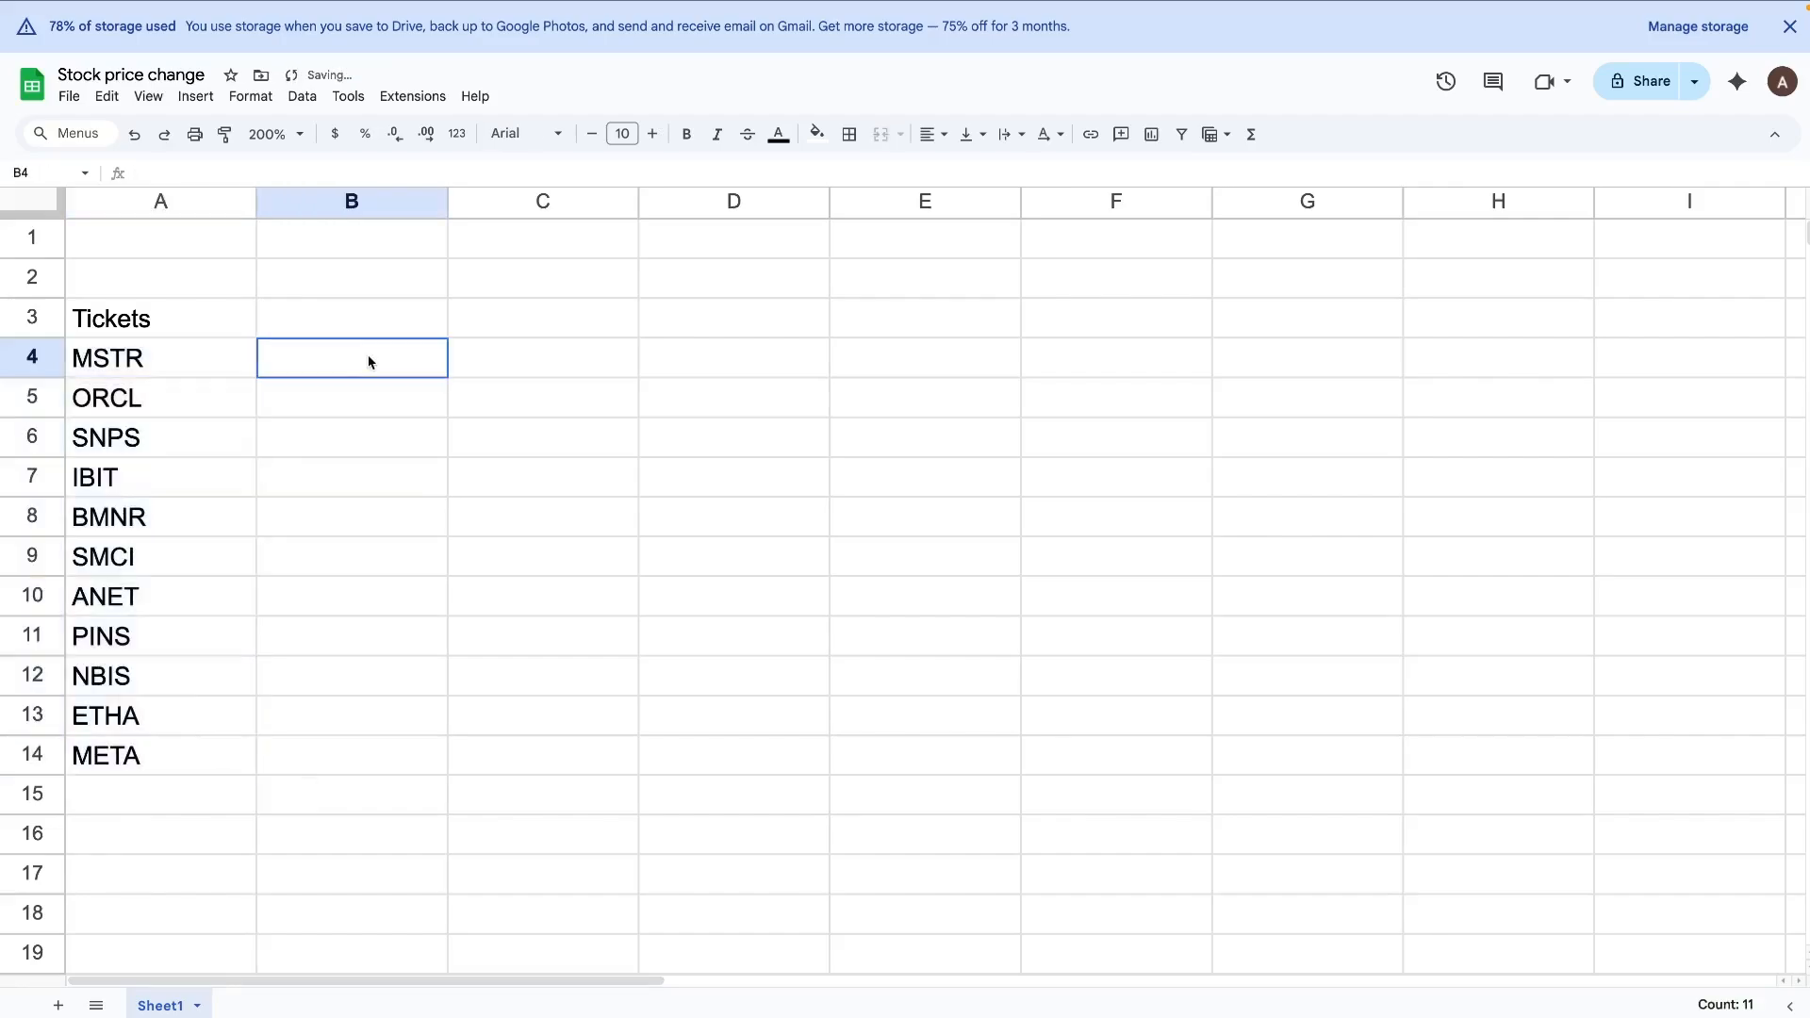
Step: Label cell A1 "Start Date" and enter the date 2025-11-01 in B1
{"action": "left_click", "coordinate": [170, 250]}
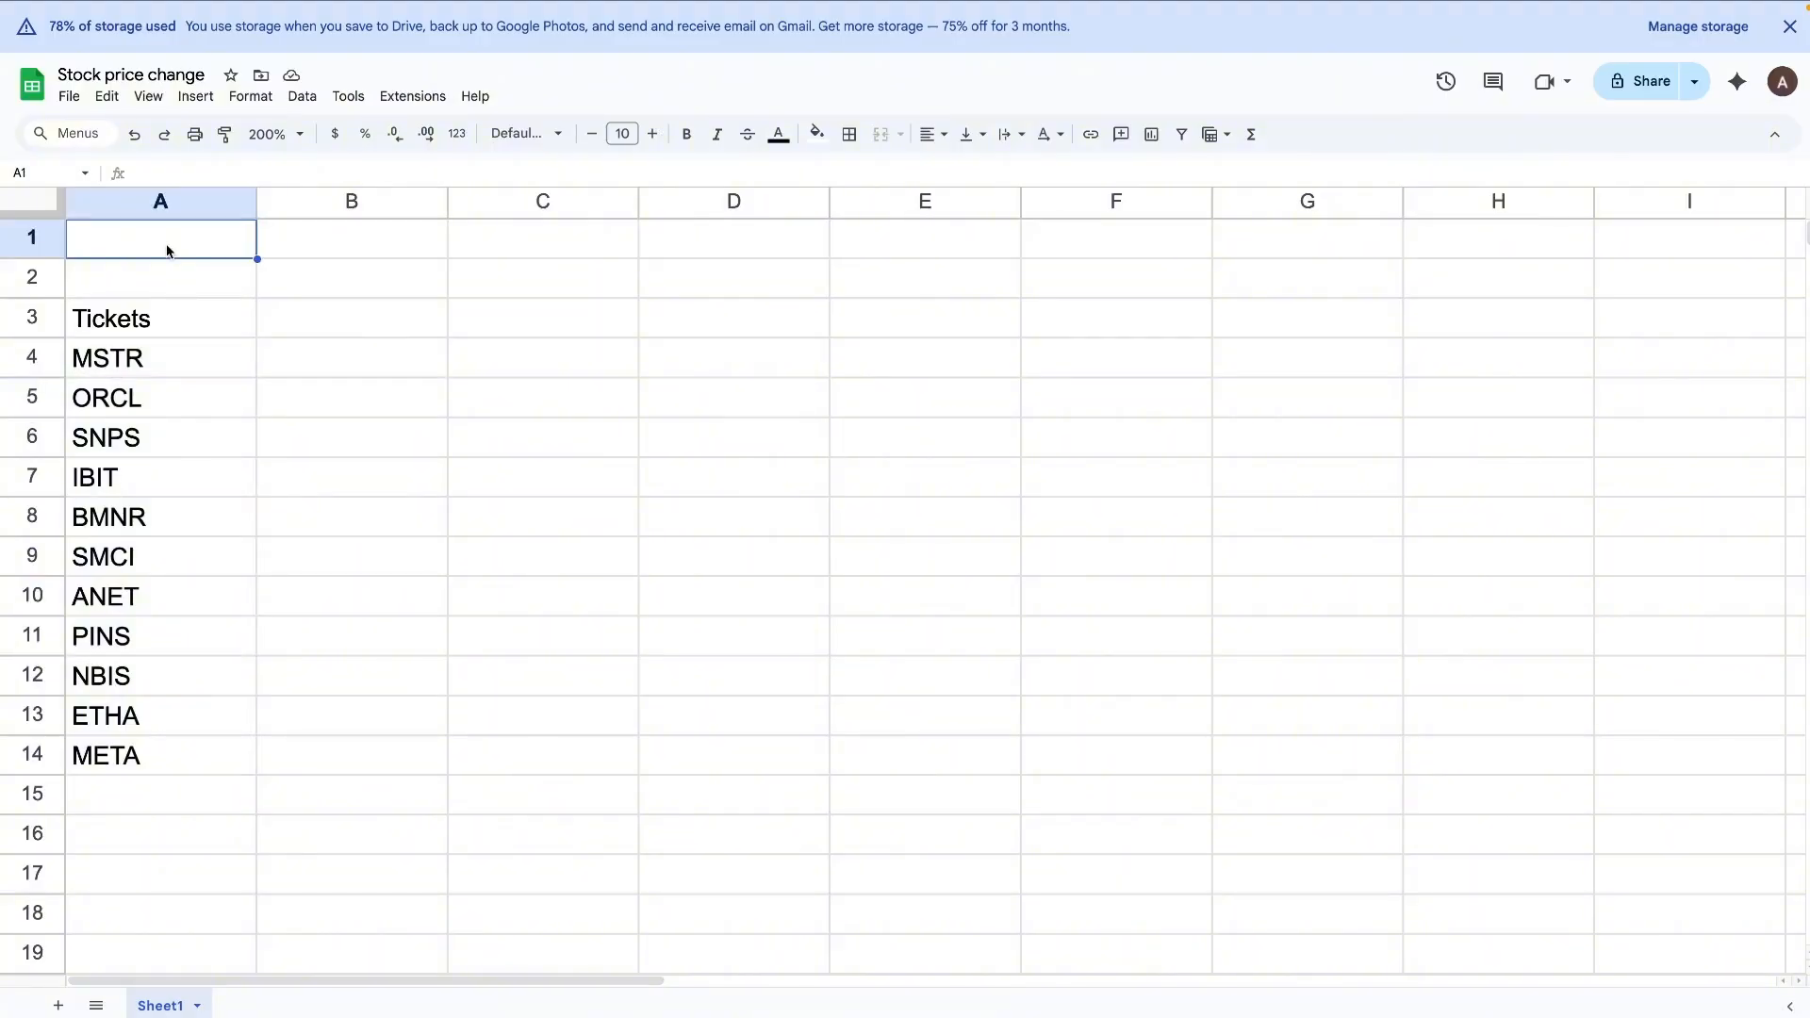
{"action": "type", "text": "S"}
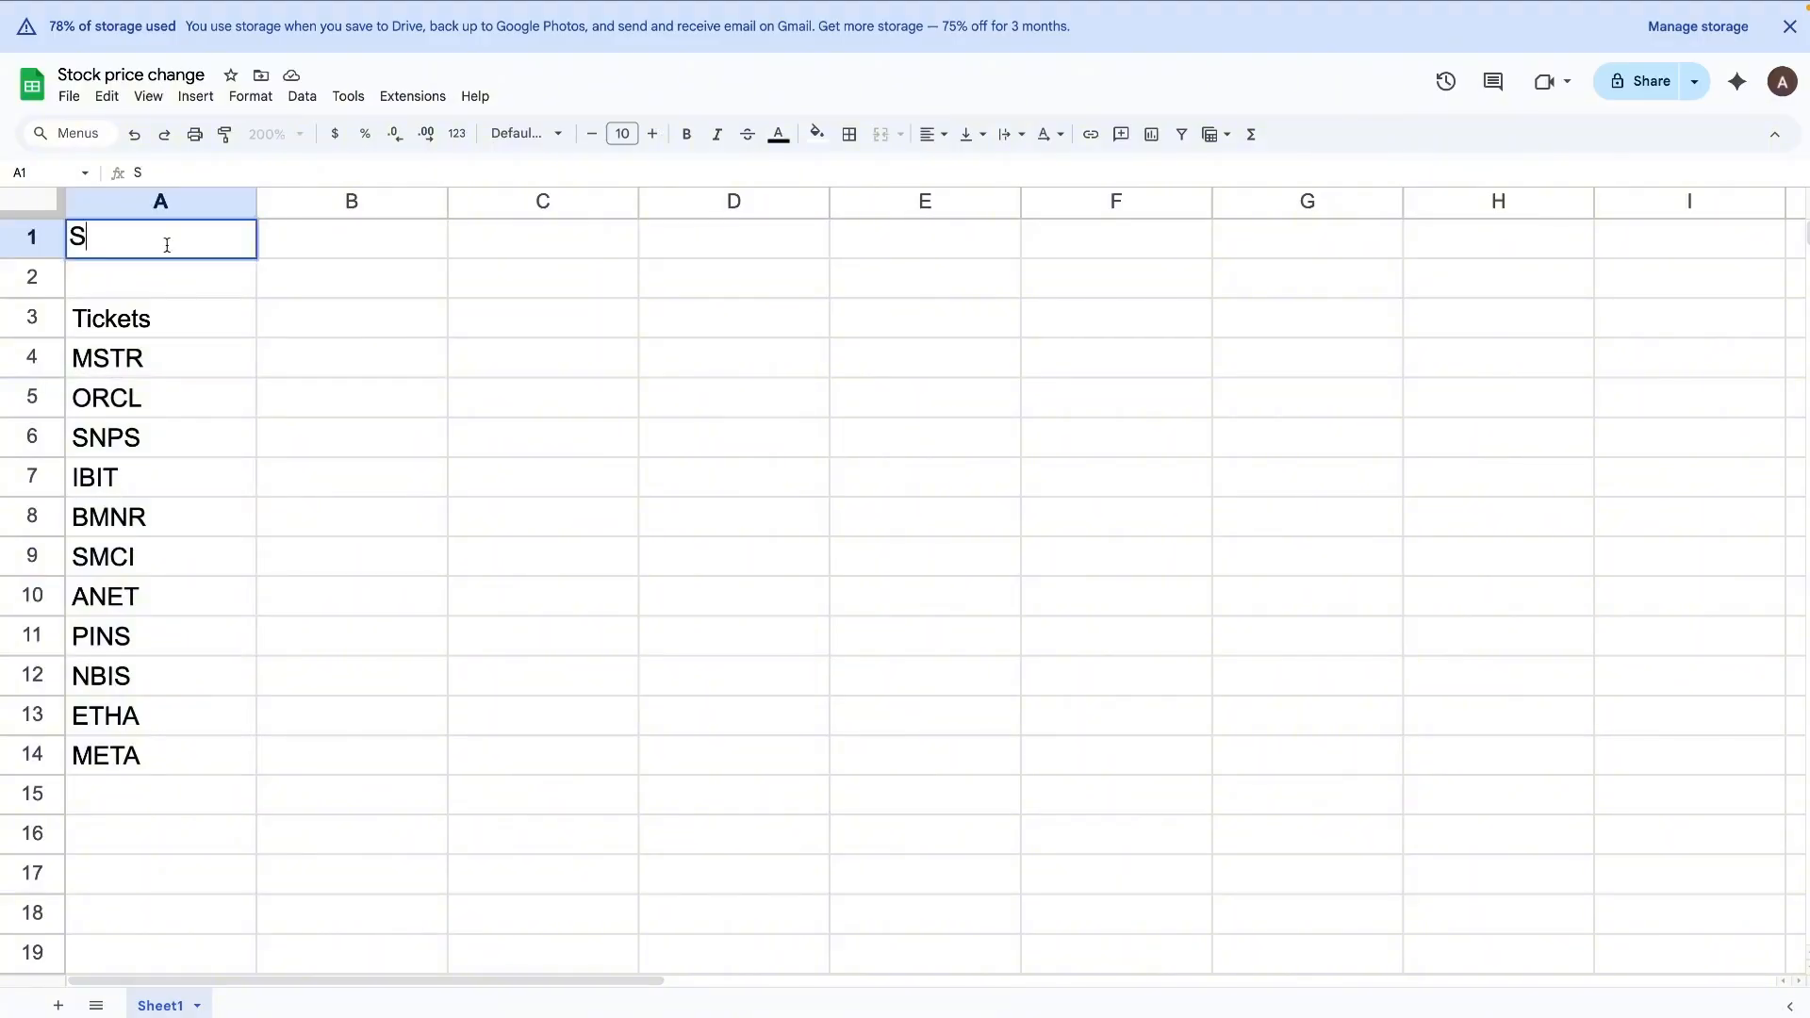
{"action": "type", "text": "tart Date"}
{"action": "key", "text": "Tab"}
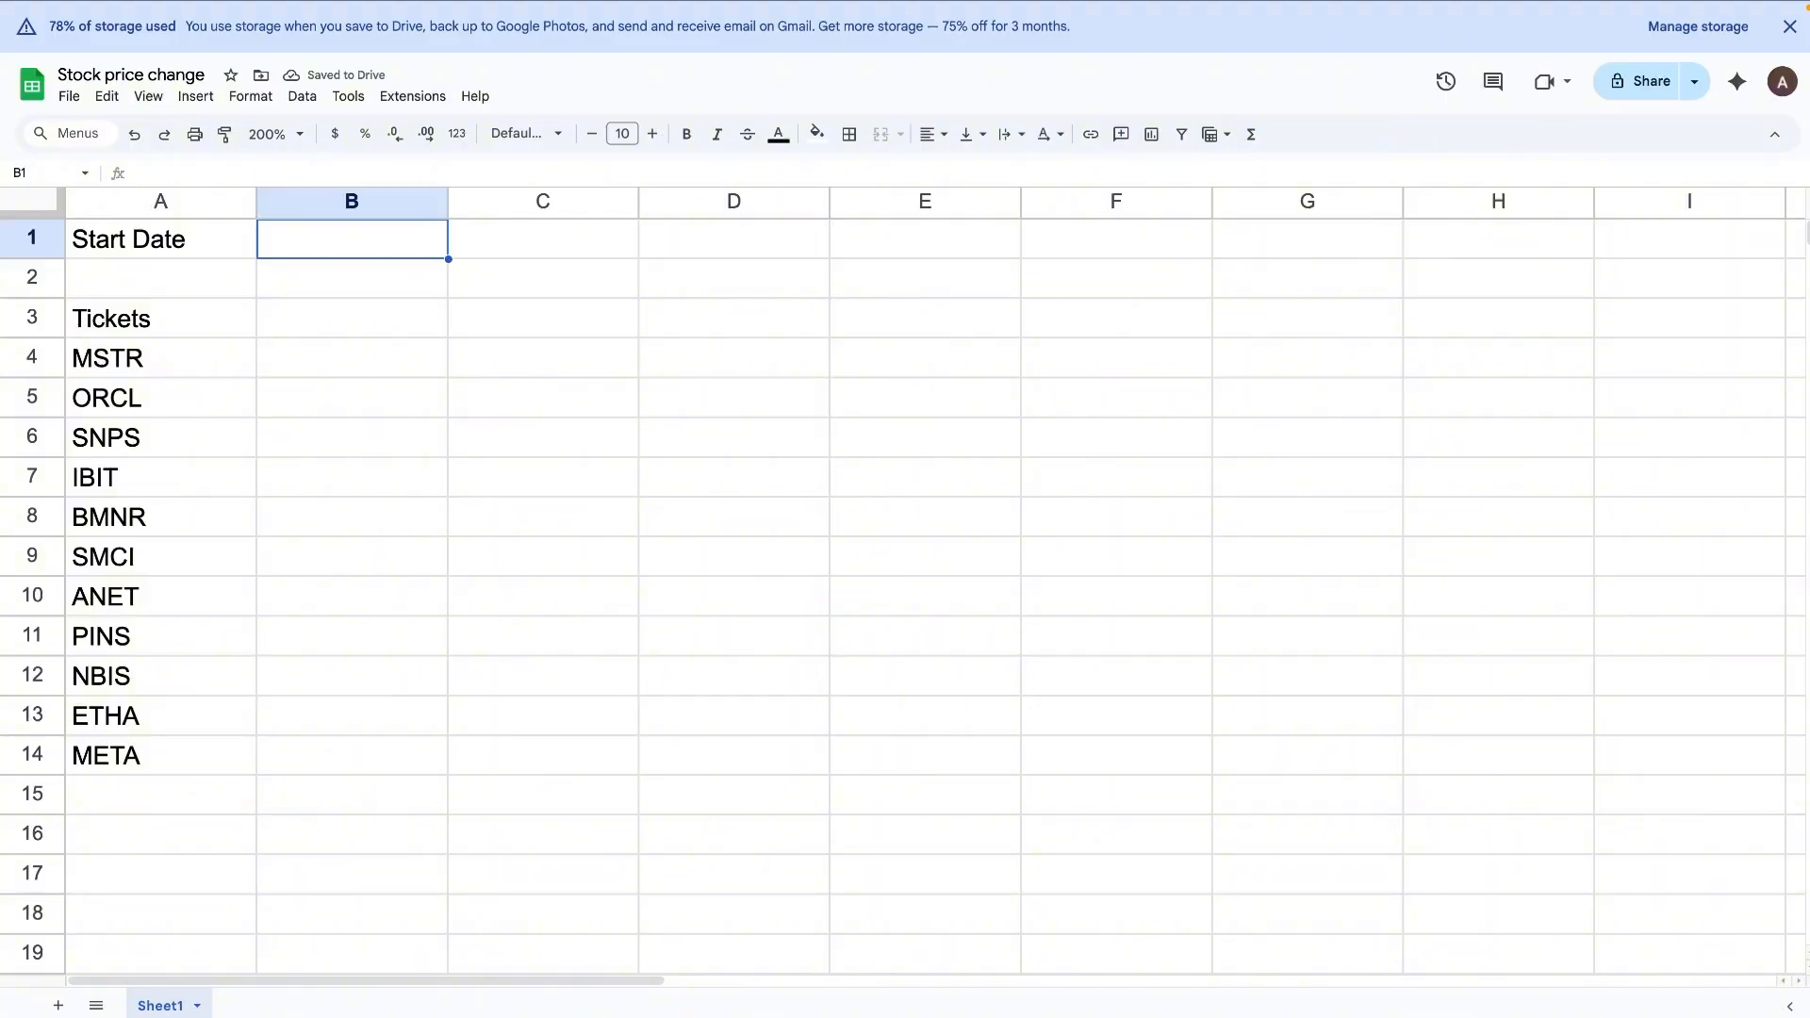
{"action": "type", "text": "2025"}
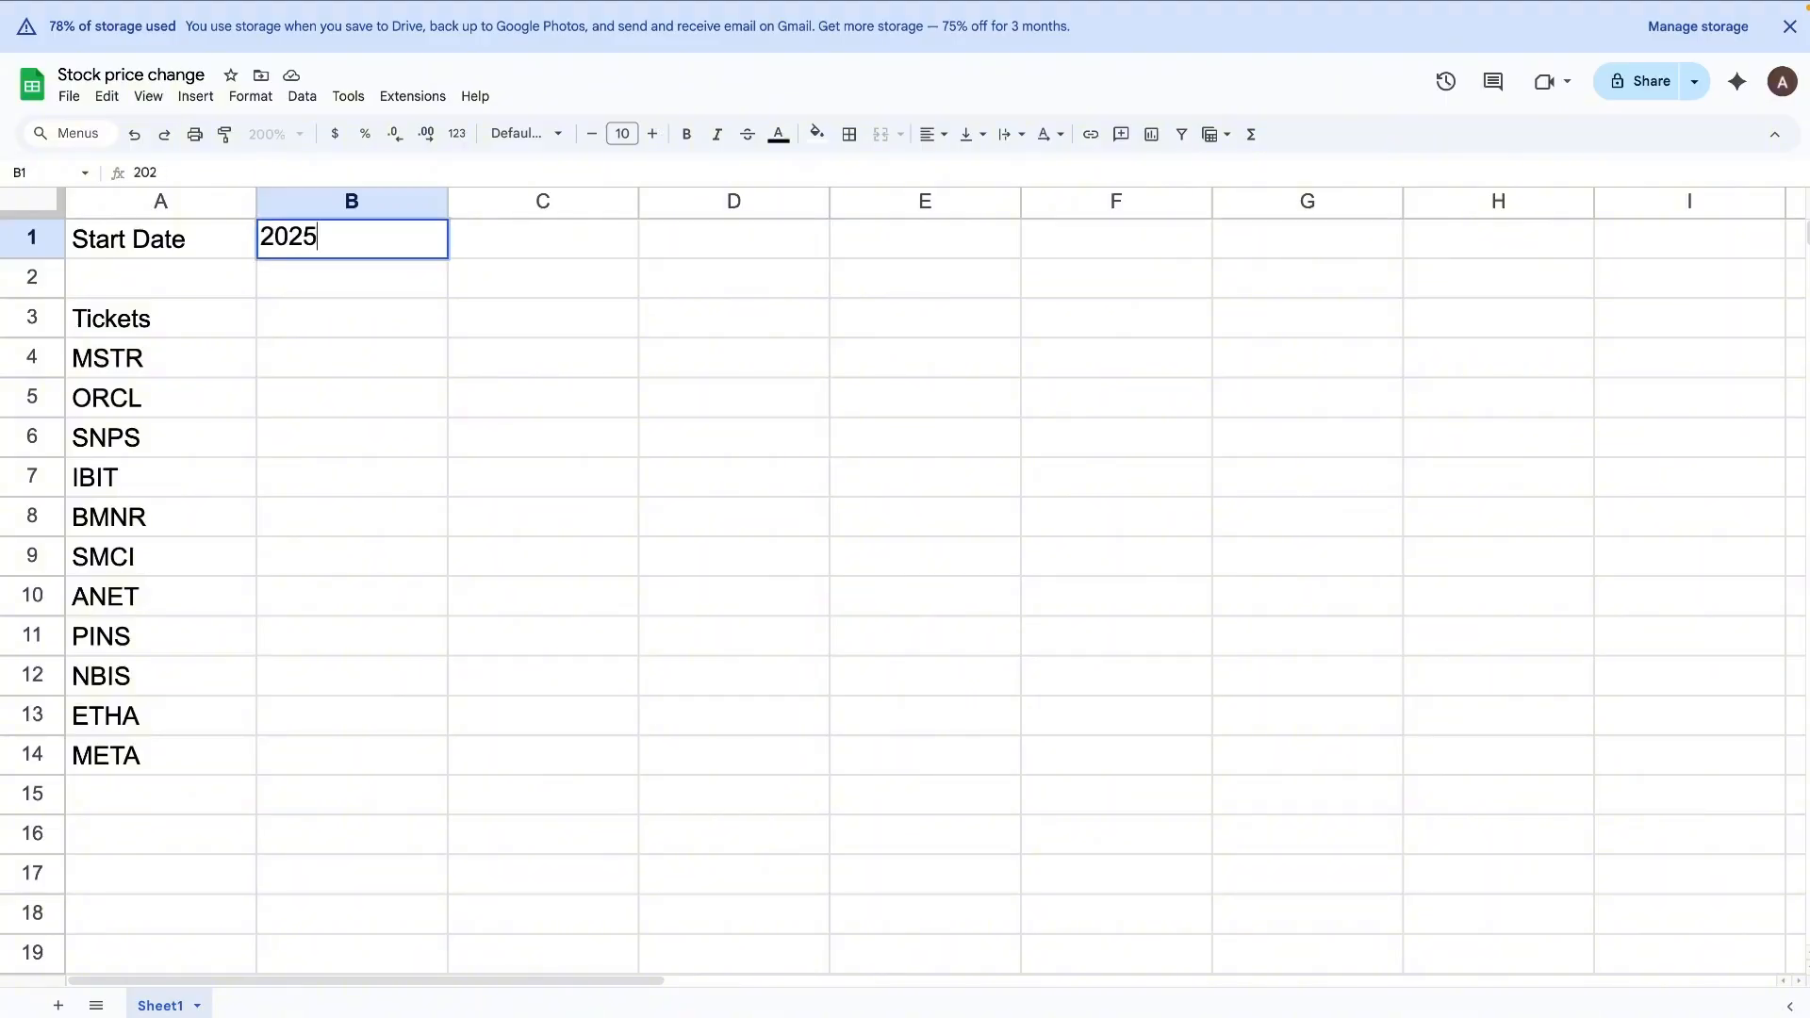
{"action": "type", "text": "-11-01"}
{"action": "key", "text": "Return"}
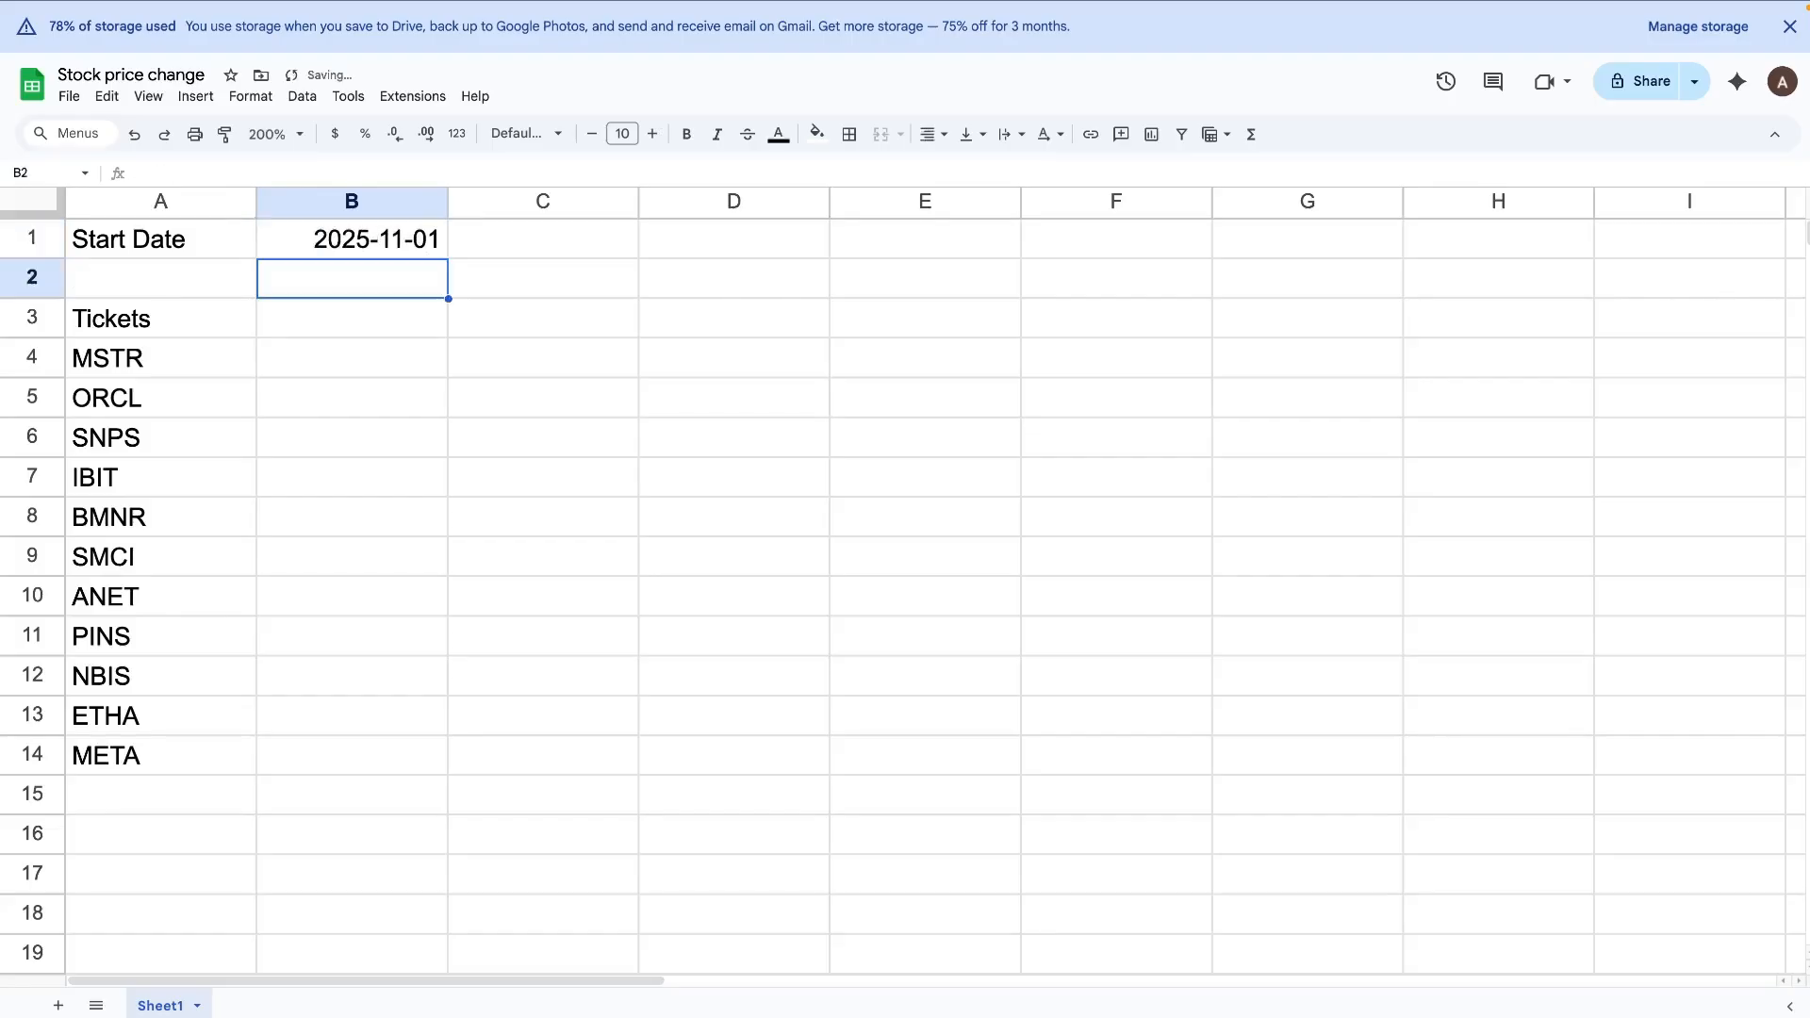
Step: Add the column headings "Start Price" in B3 and "End Price" in C3
{"action": "key", "text": "Down"}
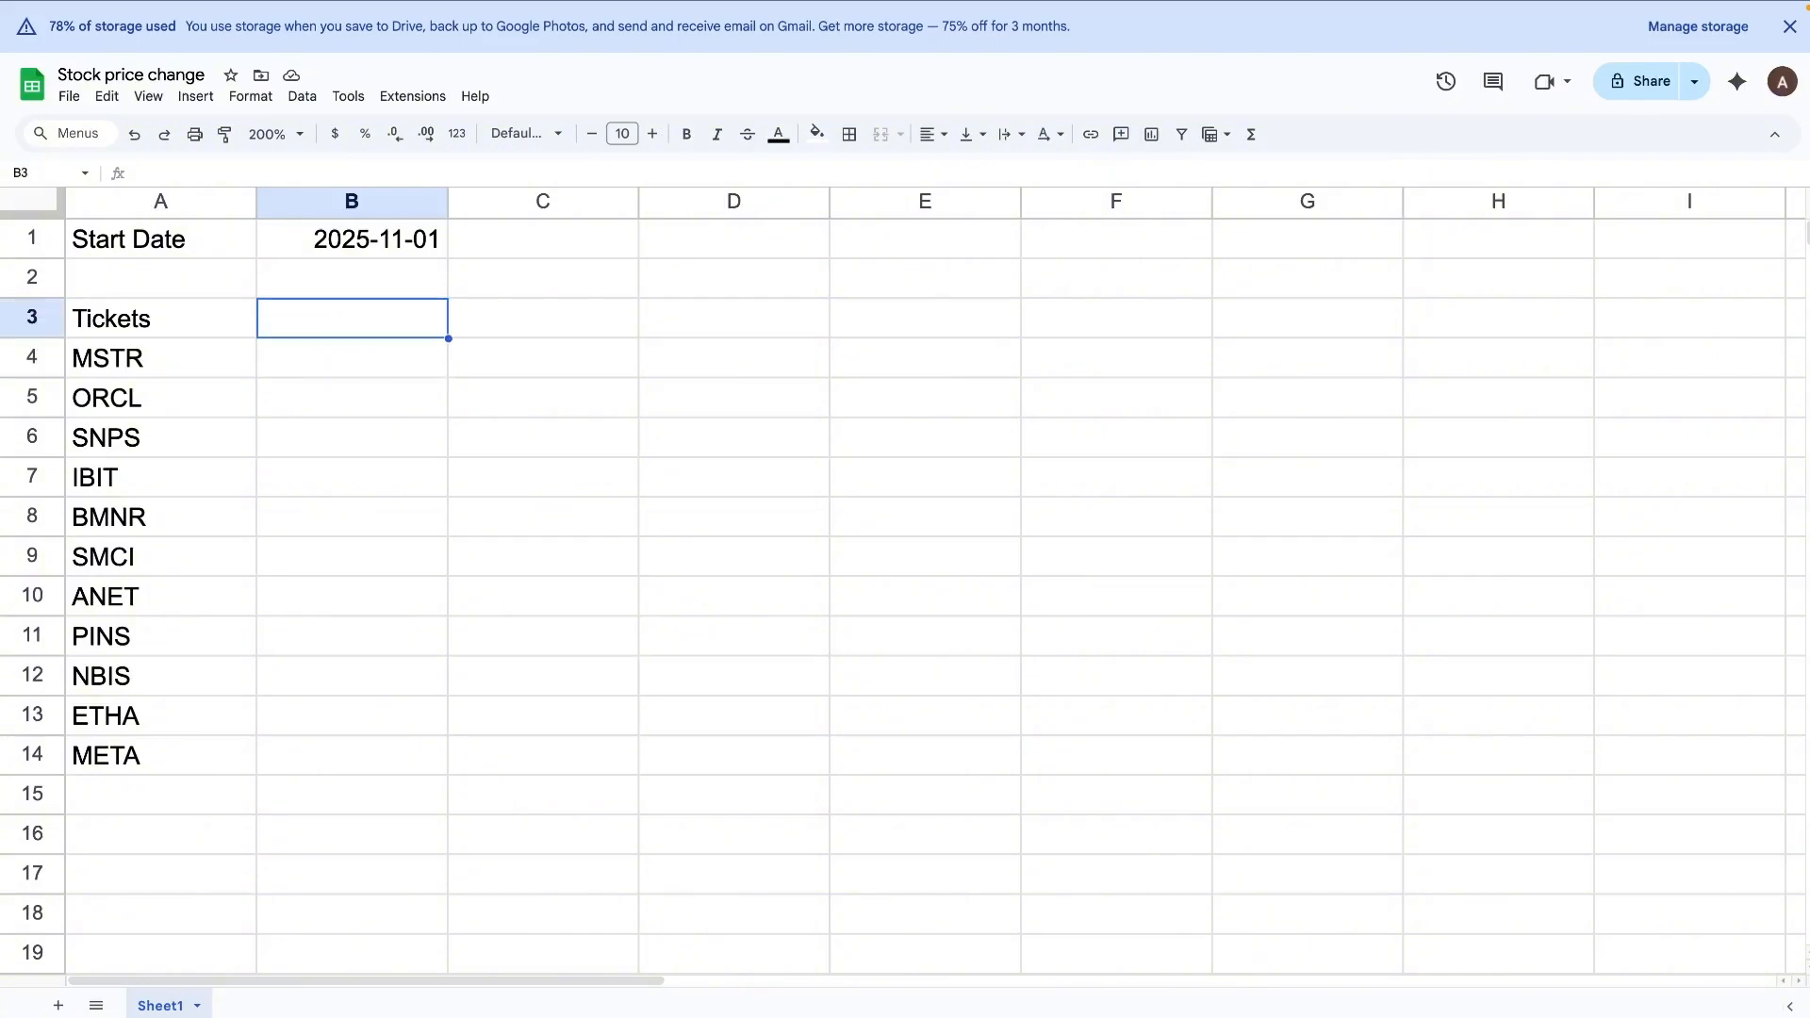
{"action": "type", "text": "St"}
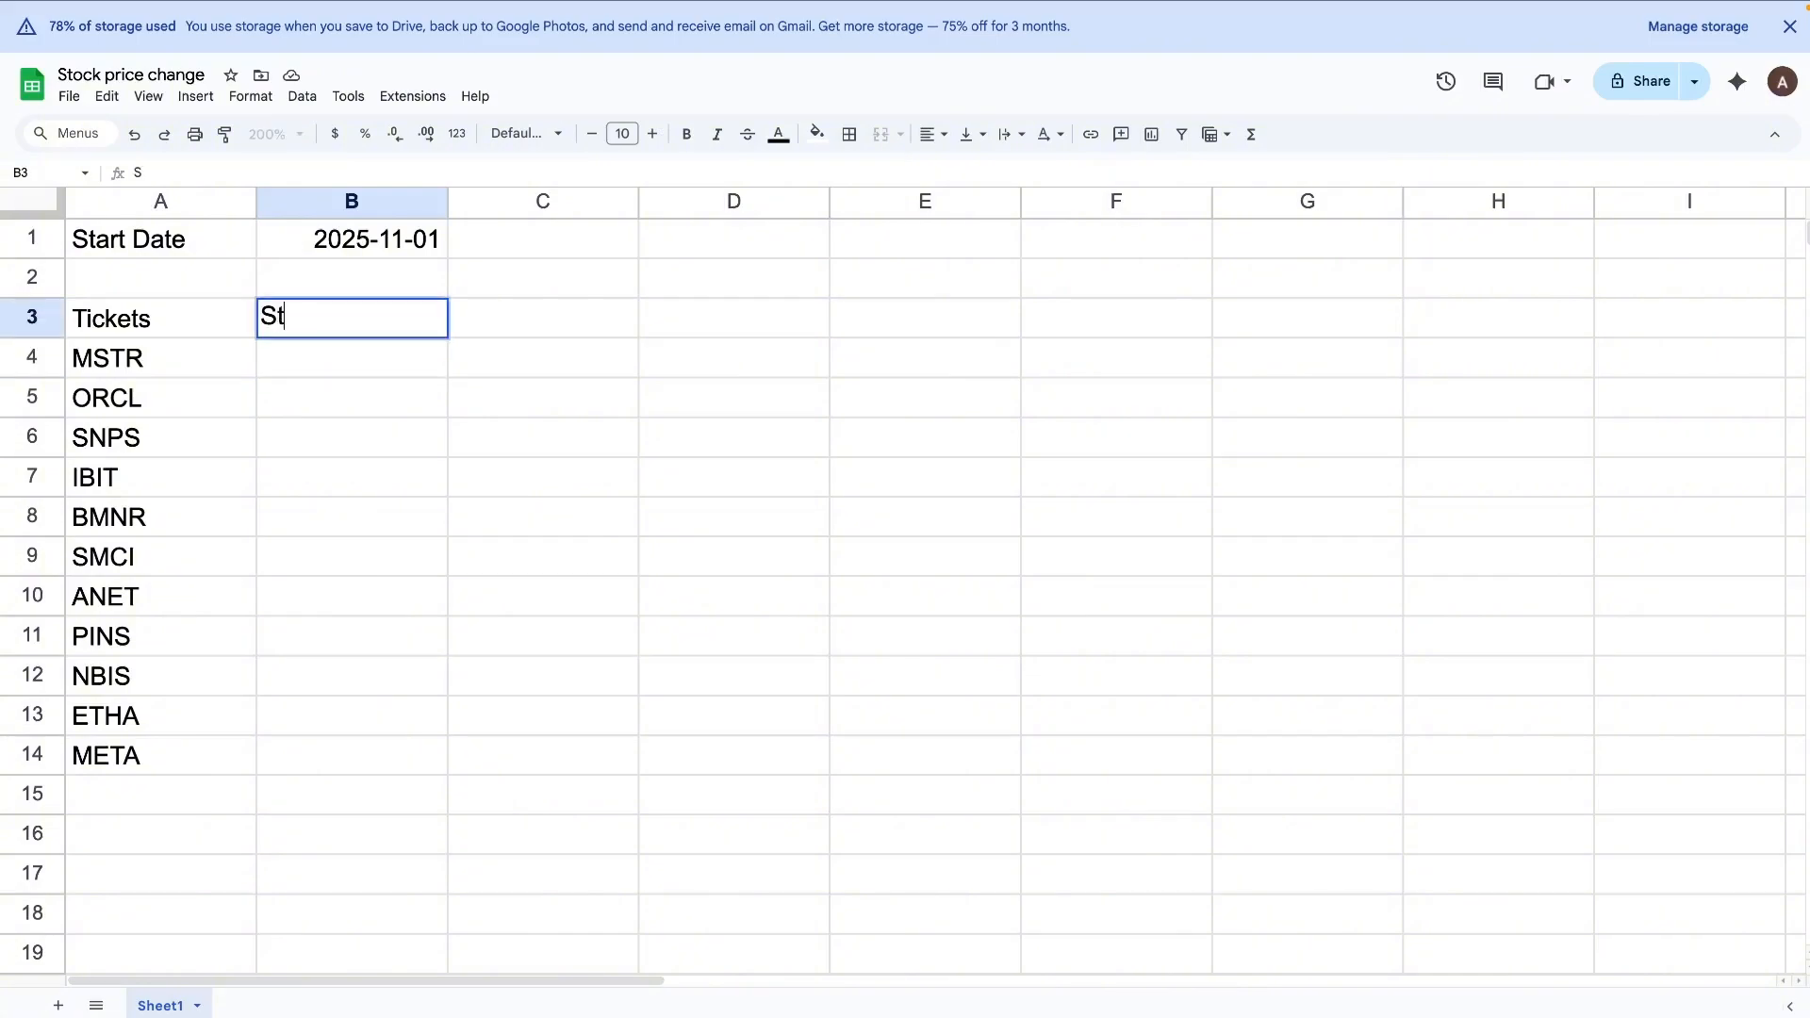
{"action": "type", "text": "art Price"}
{"action": "key", "text": "Tab"}
{"action": "type", "text": "End pr"}
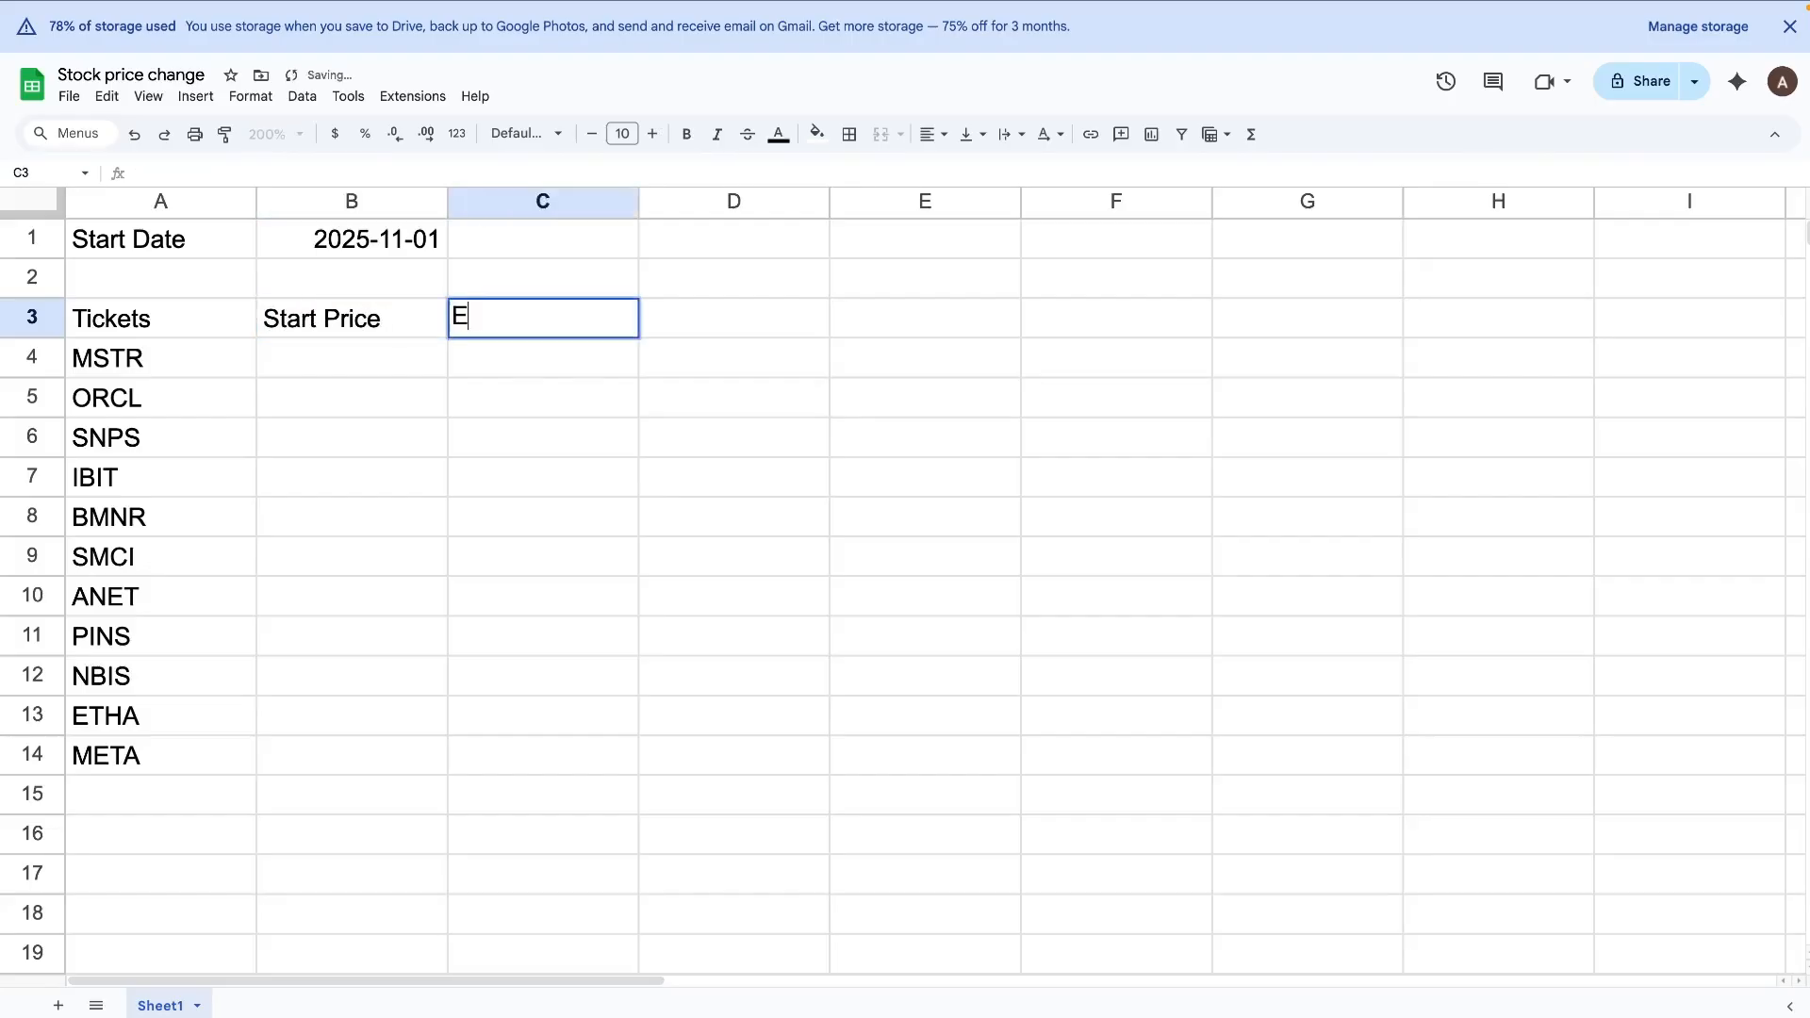
{"action": "key", "text": "BackSpace"}
{"action": "key", "text": "BackSpace"}
{"action": "type", "text": "Price"}
{"action": "key", "text": "Return"}
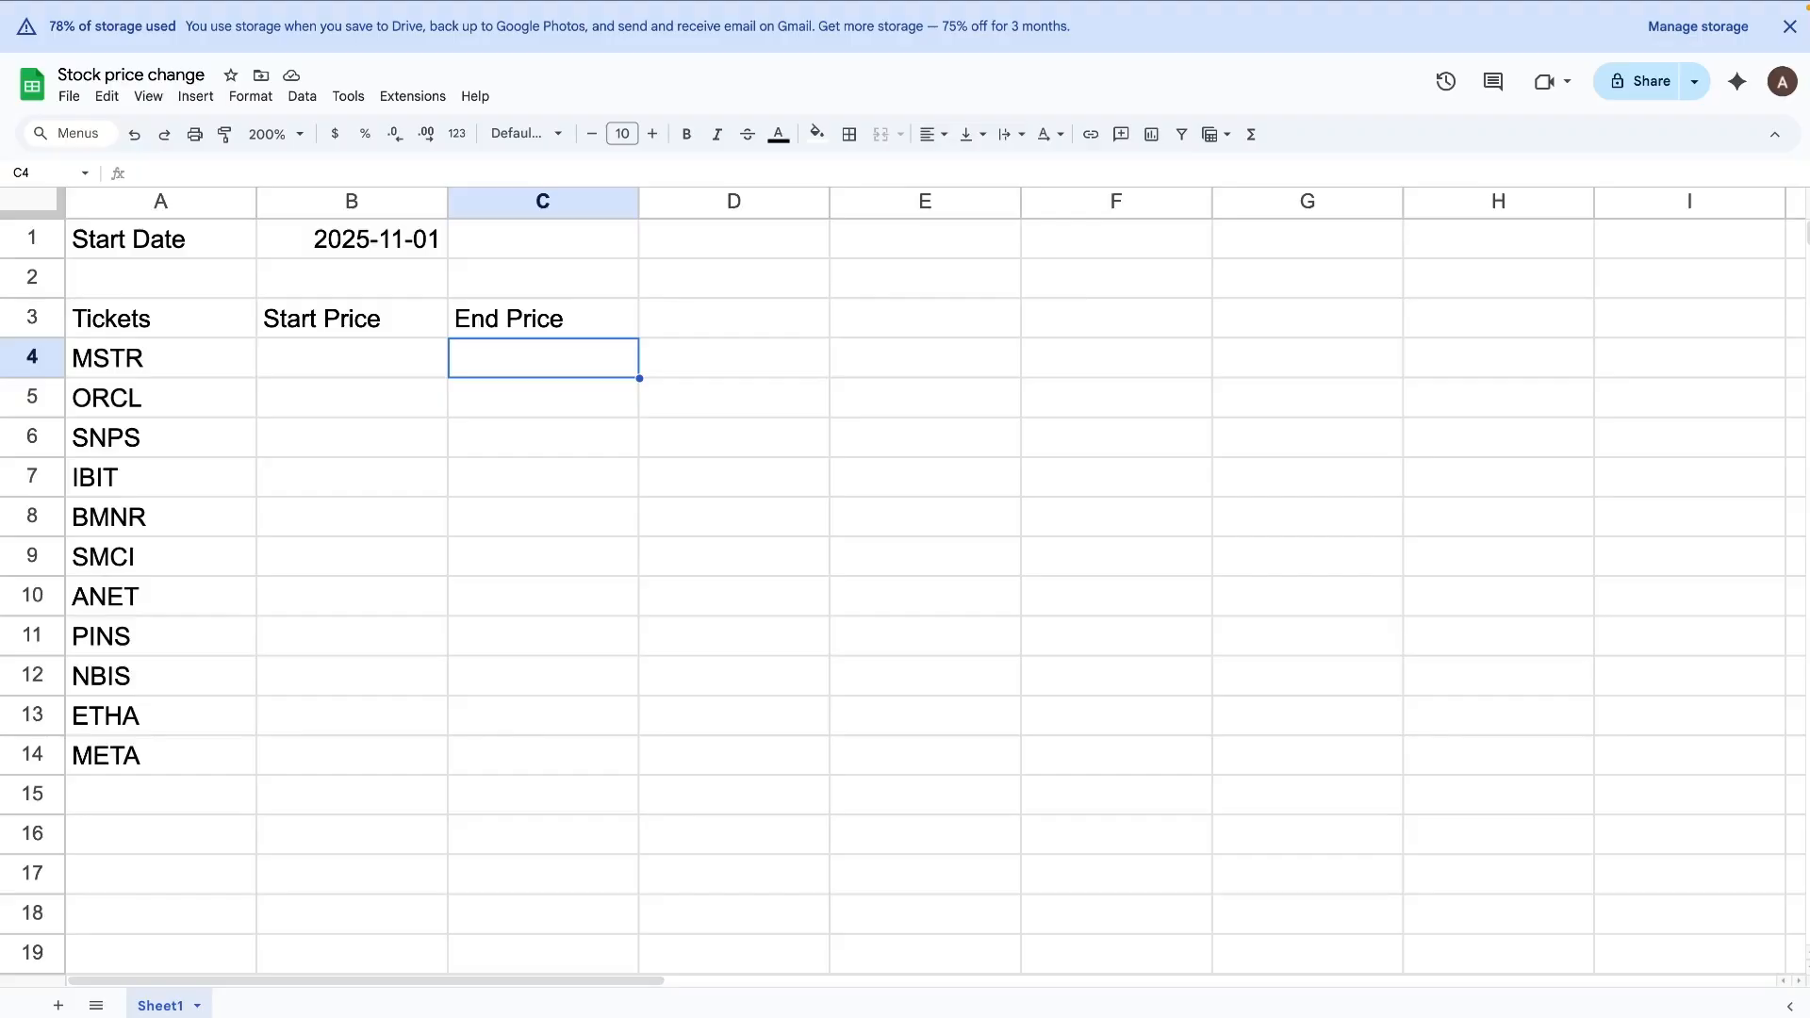
Step: Enter the formula =GOOGLEFINANCE(A4,"price") in C4 to fetch the first ticker's current price
{"action": "type", "text": "="}
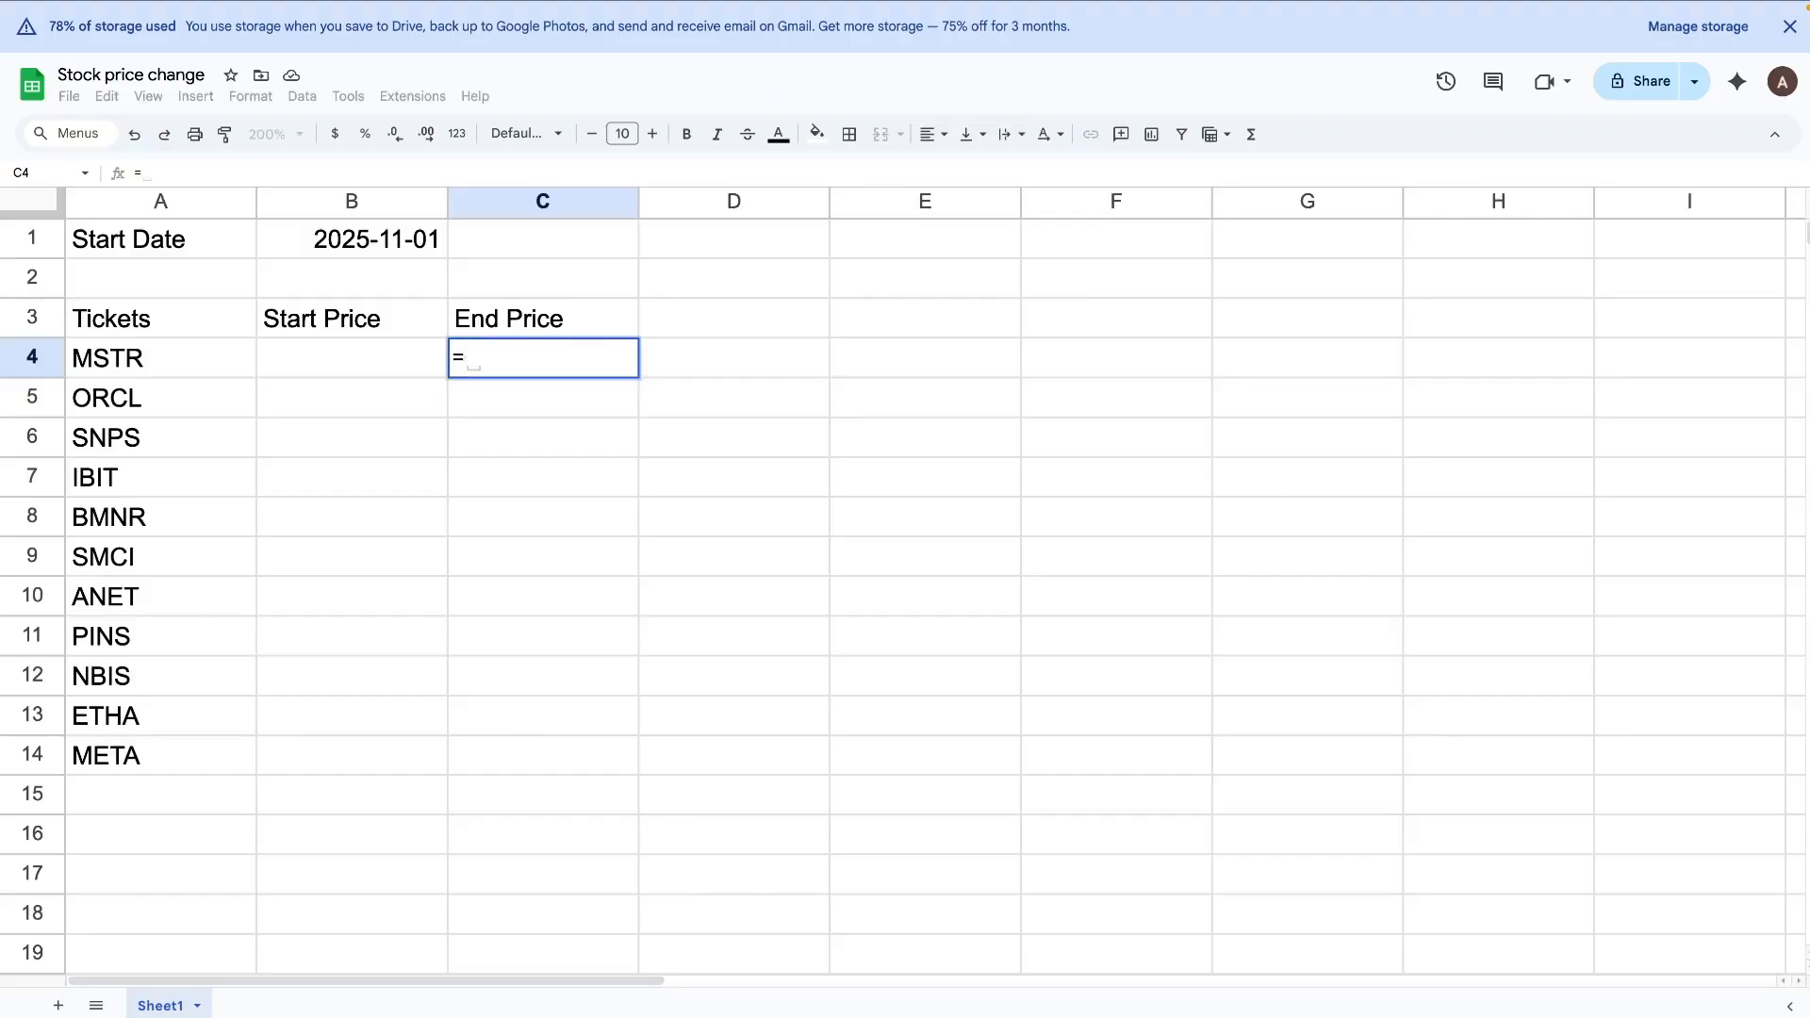
{"action": "type", "text": "goo"}
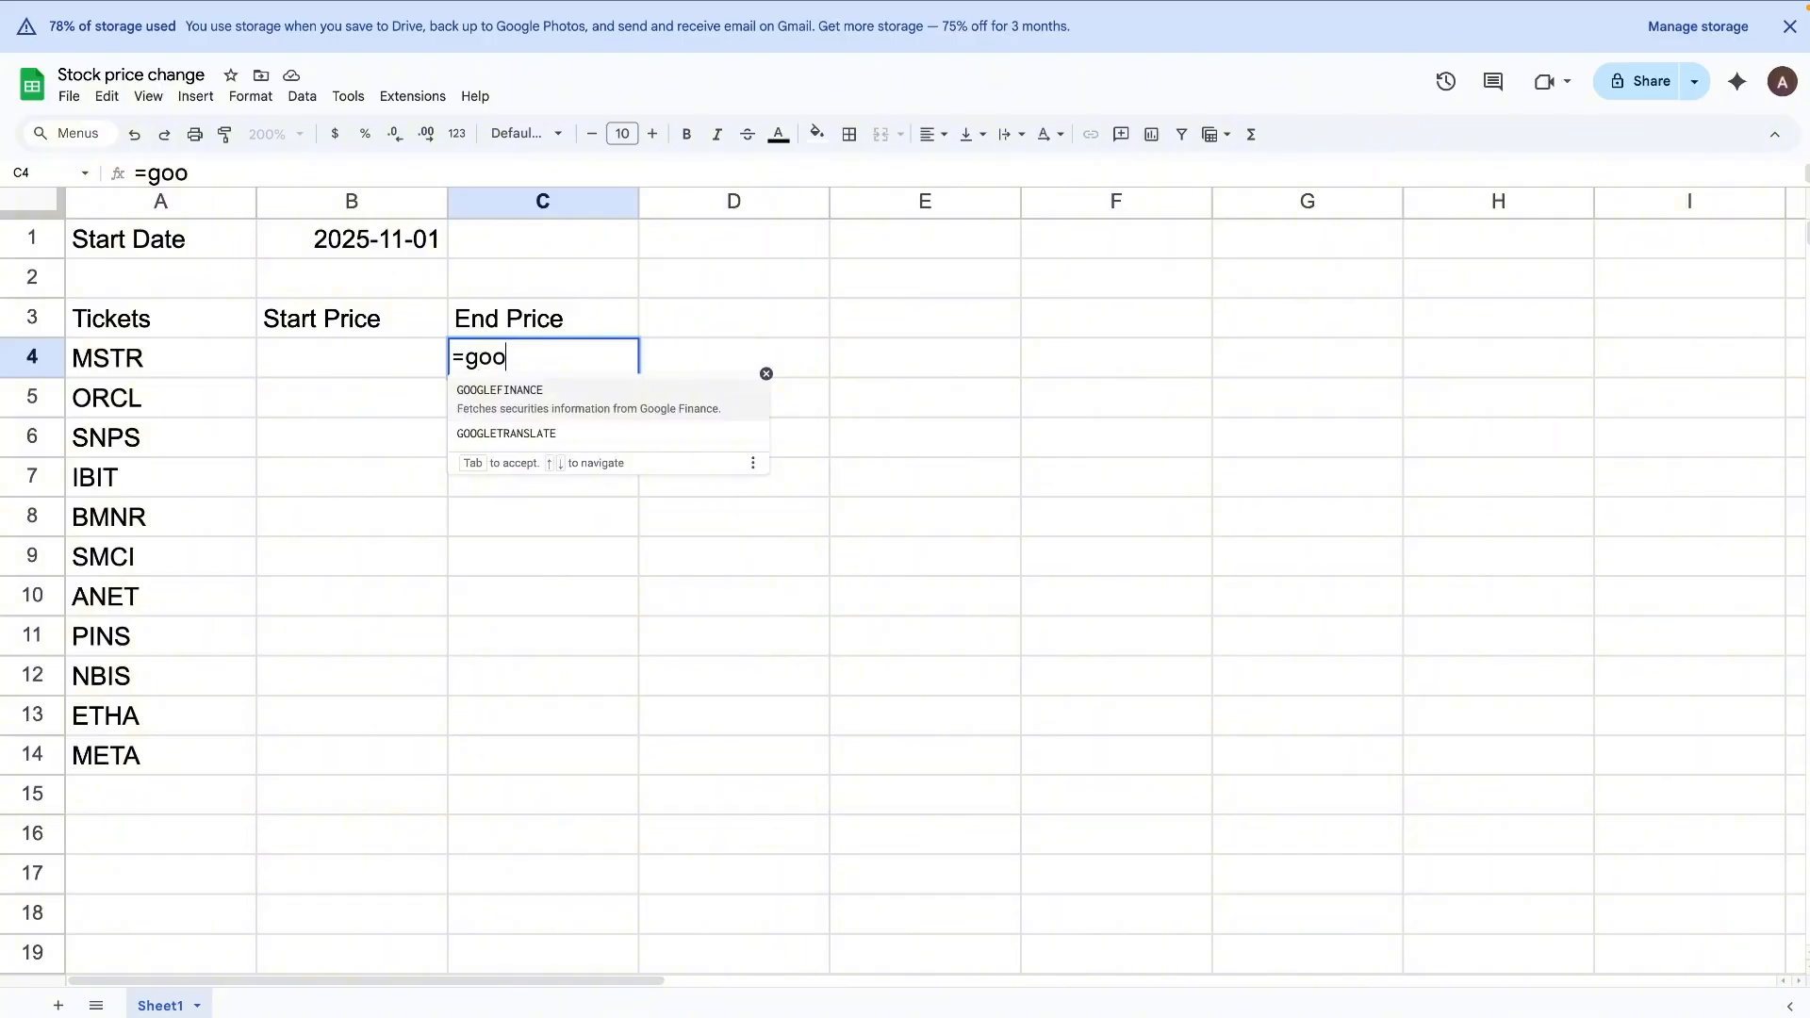
{"action": "key", "text": "Tab"}
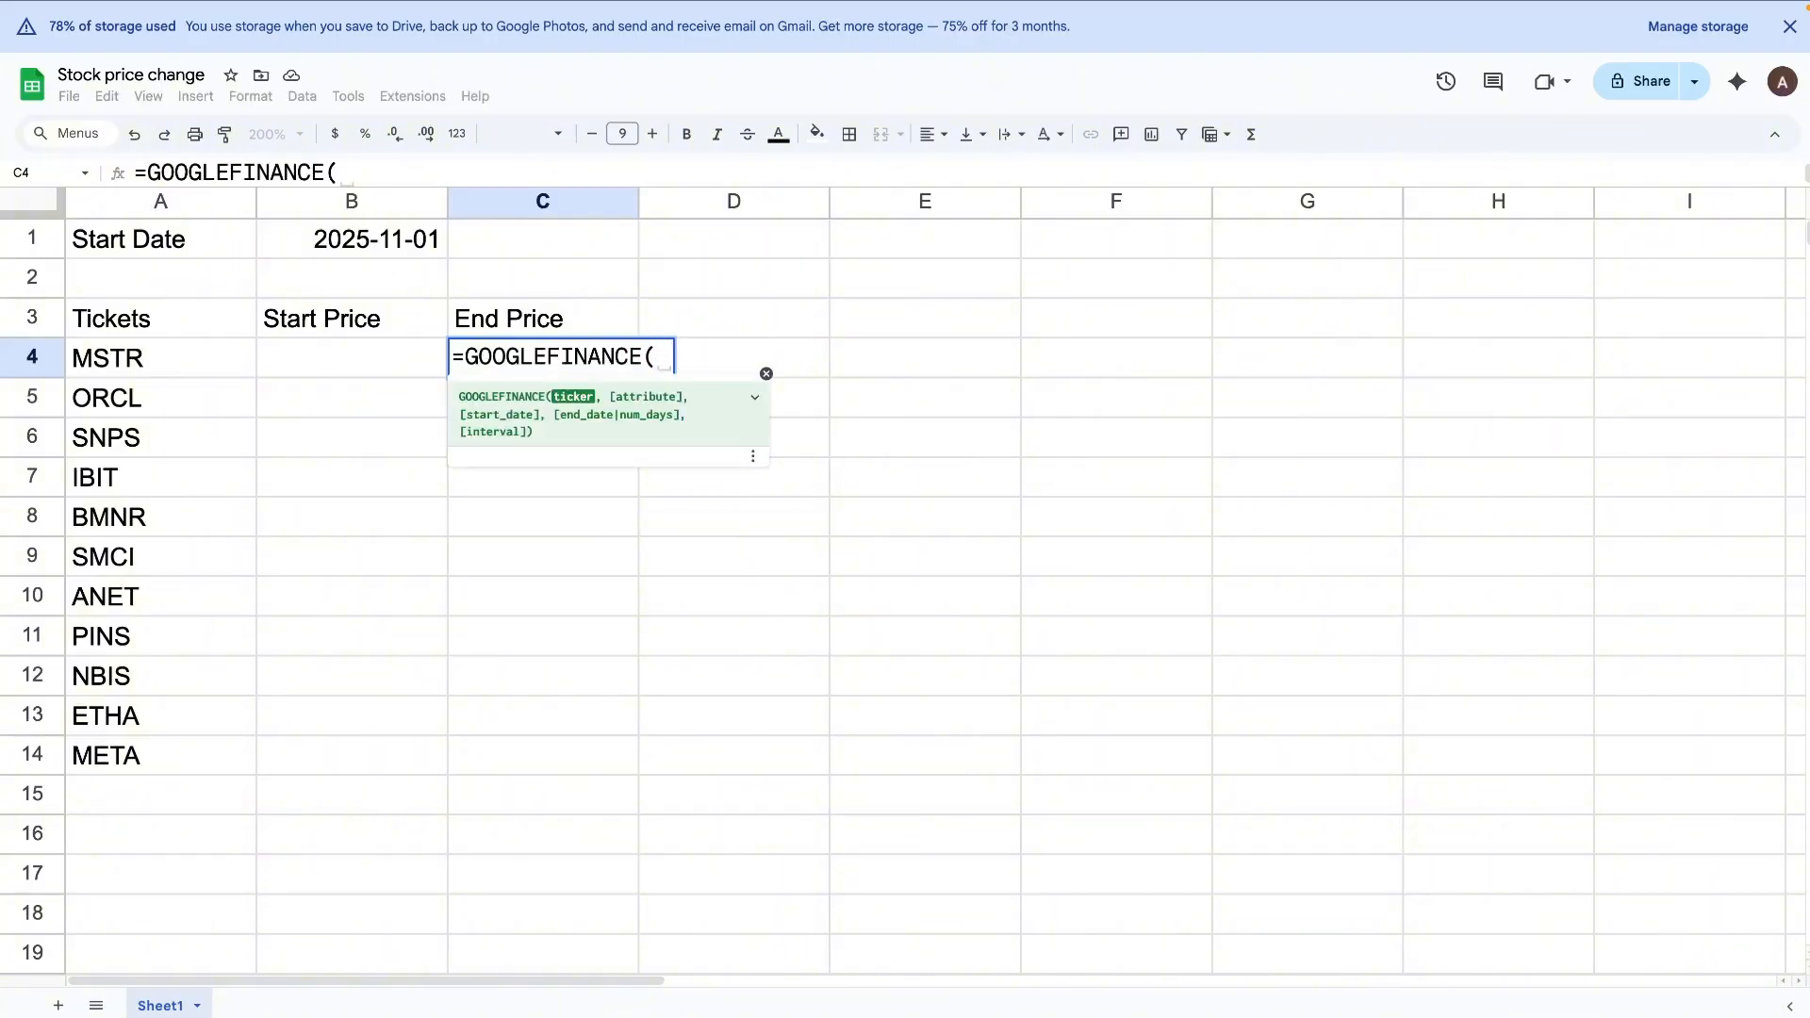
{"action": "left_click", "coordinate": [147, 369]}
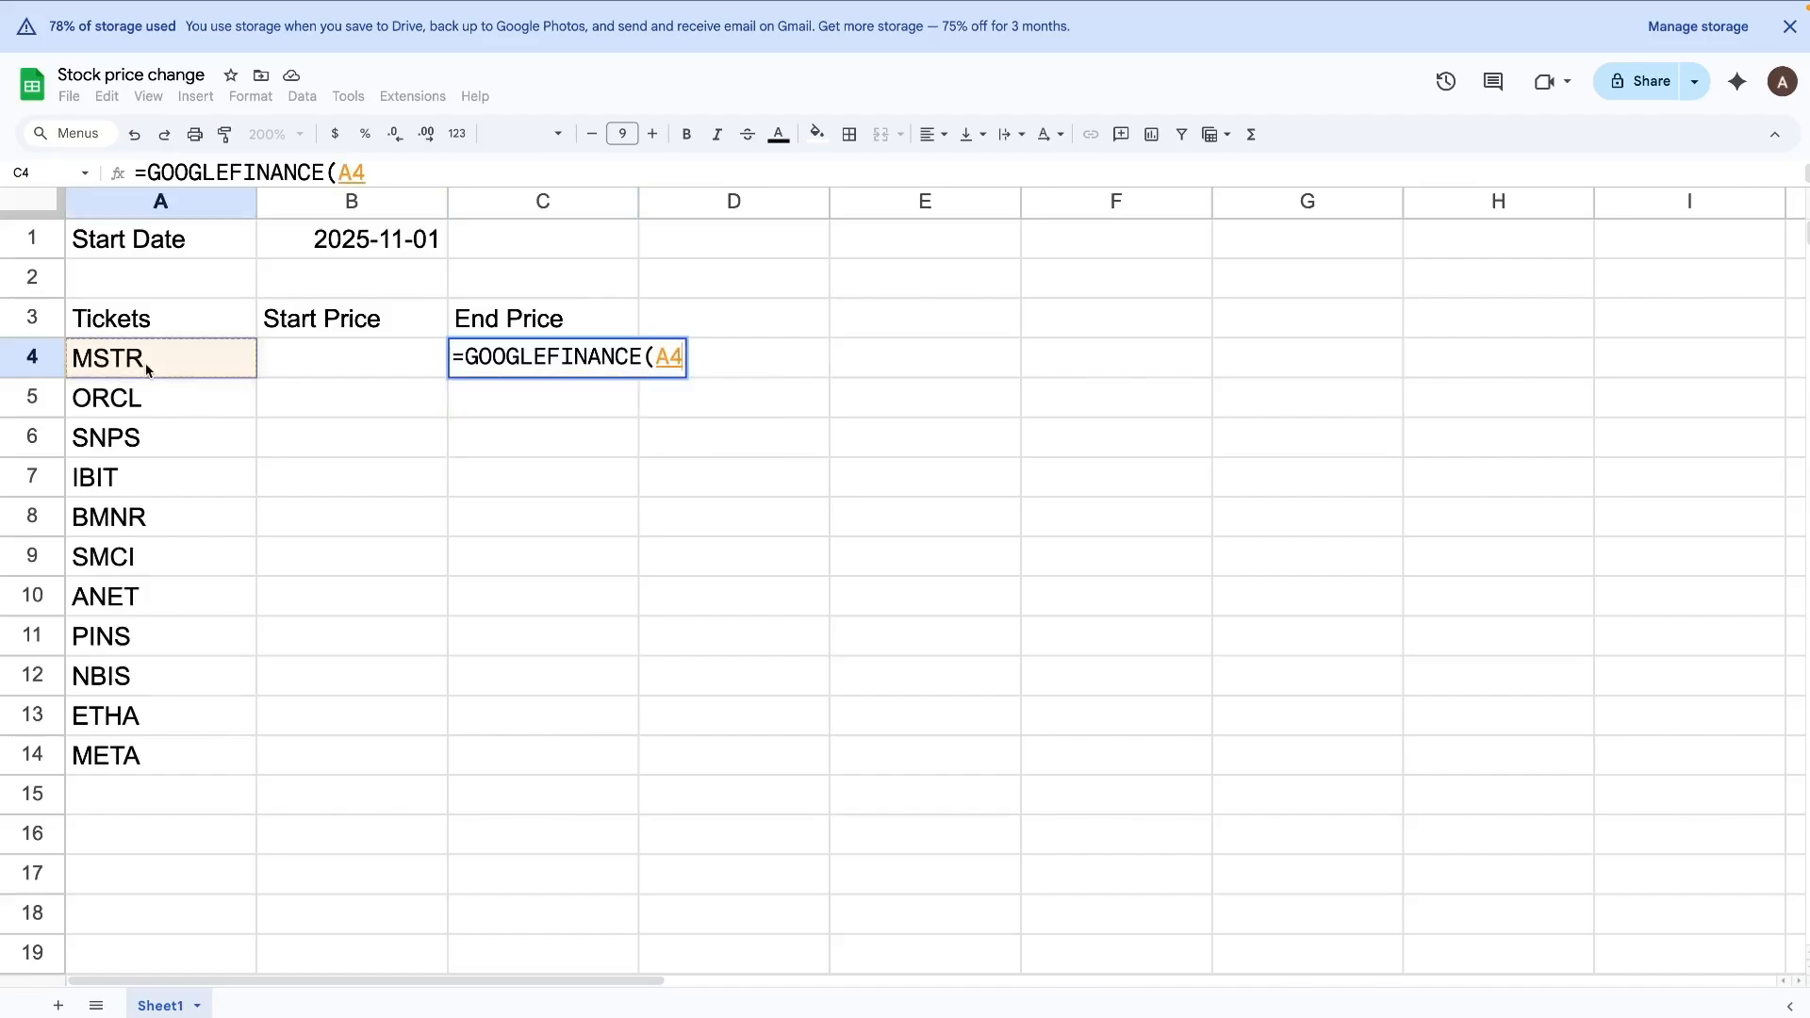
{"action": "type", "text": ",\"pric"}
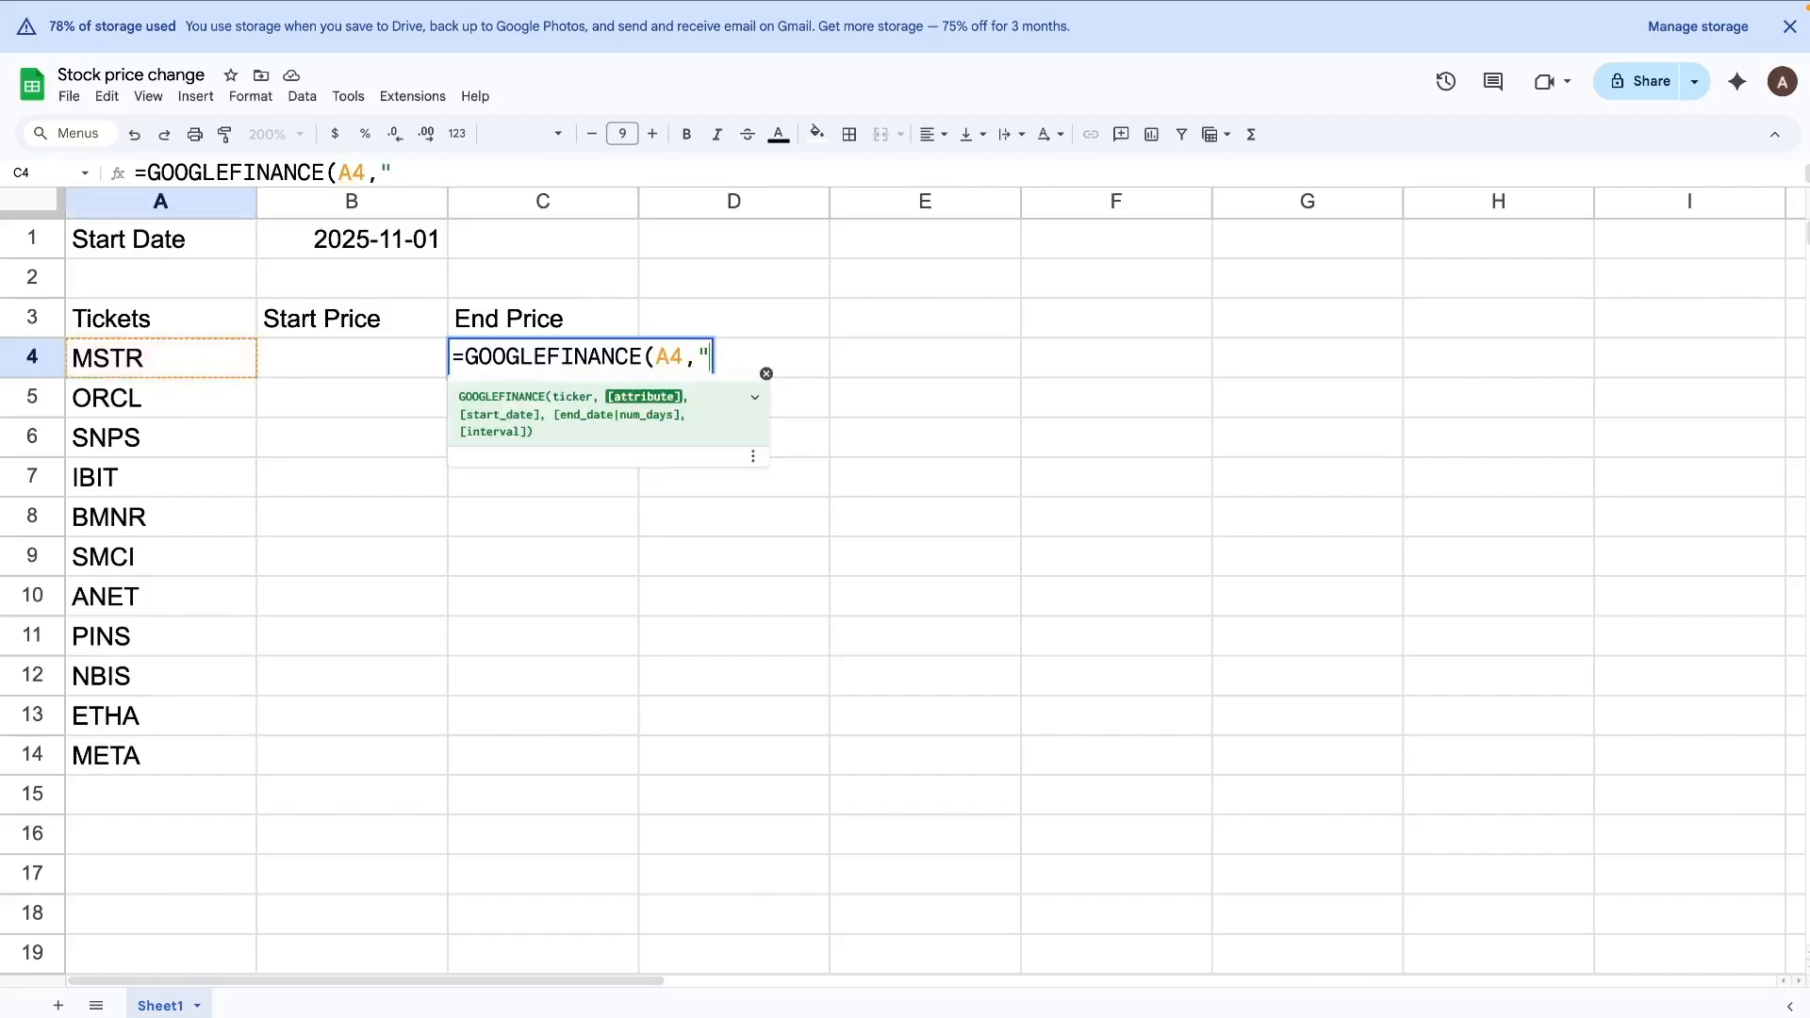
{"action": "type", "text": "e\")"}
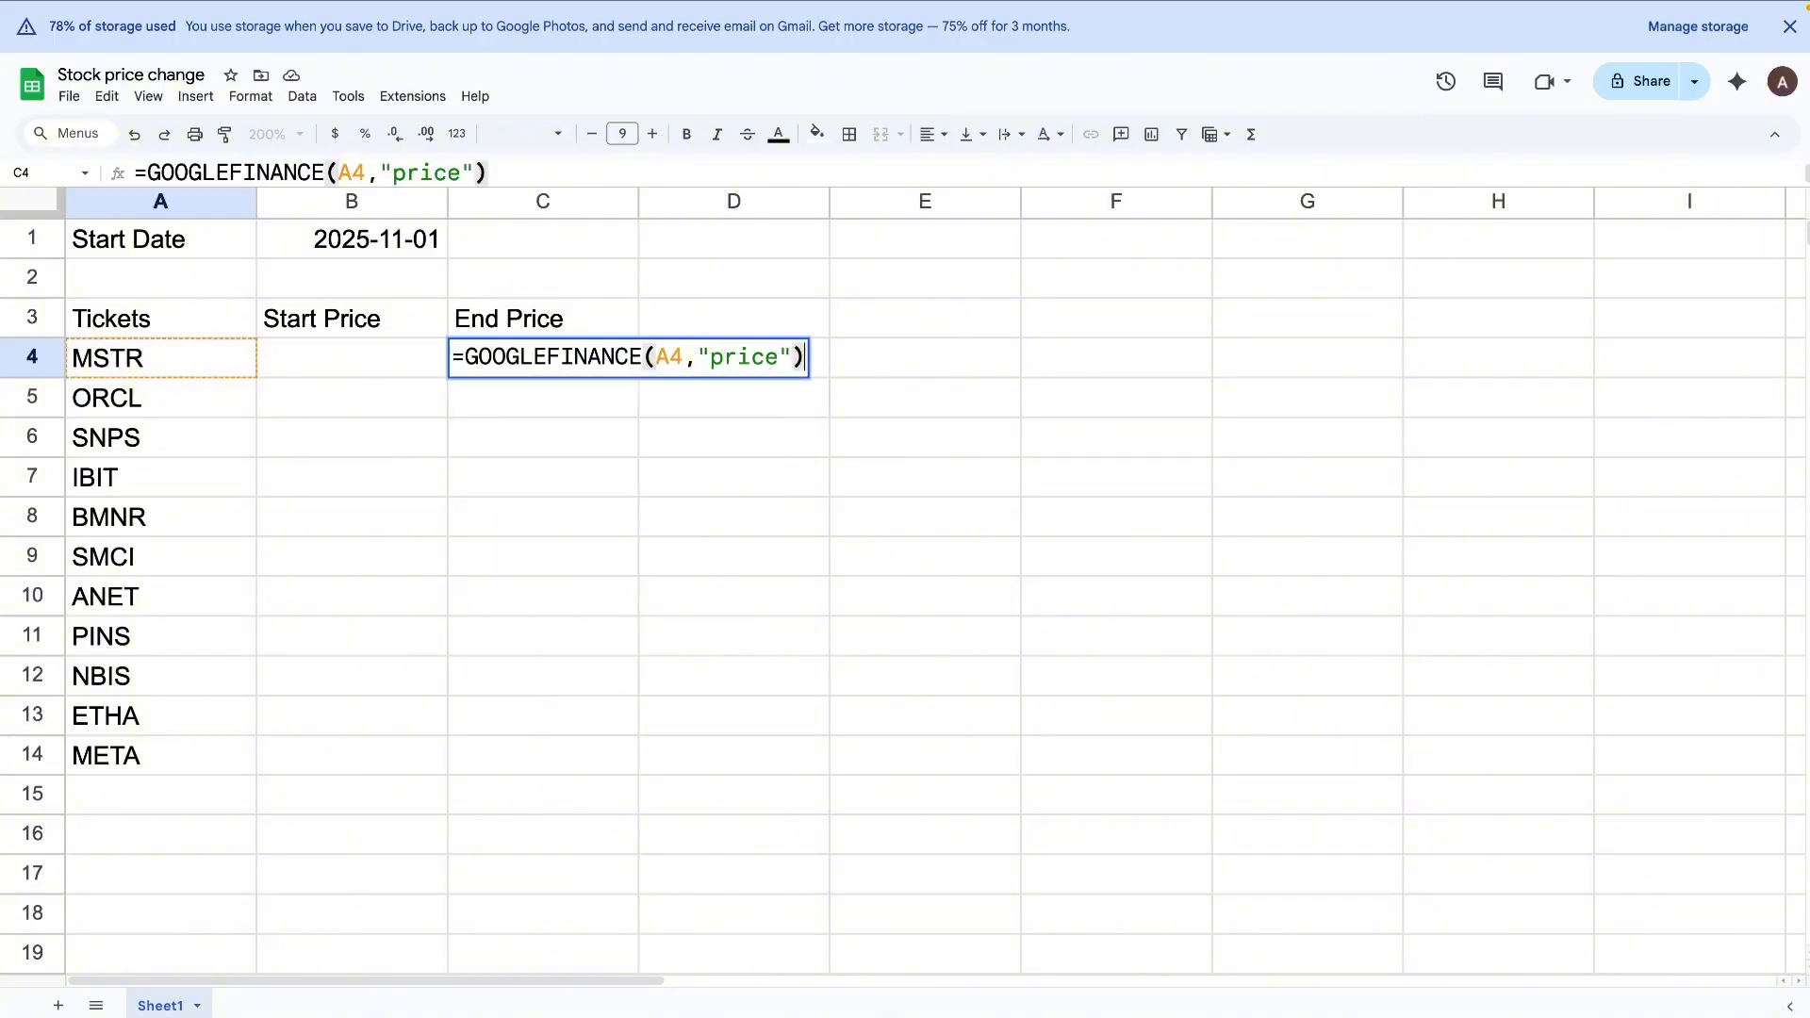
{"action": "key", "text": "Return"}
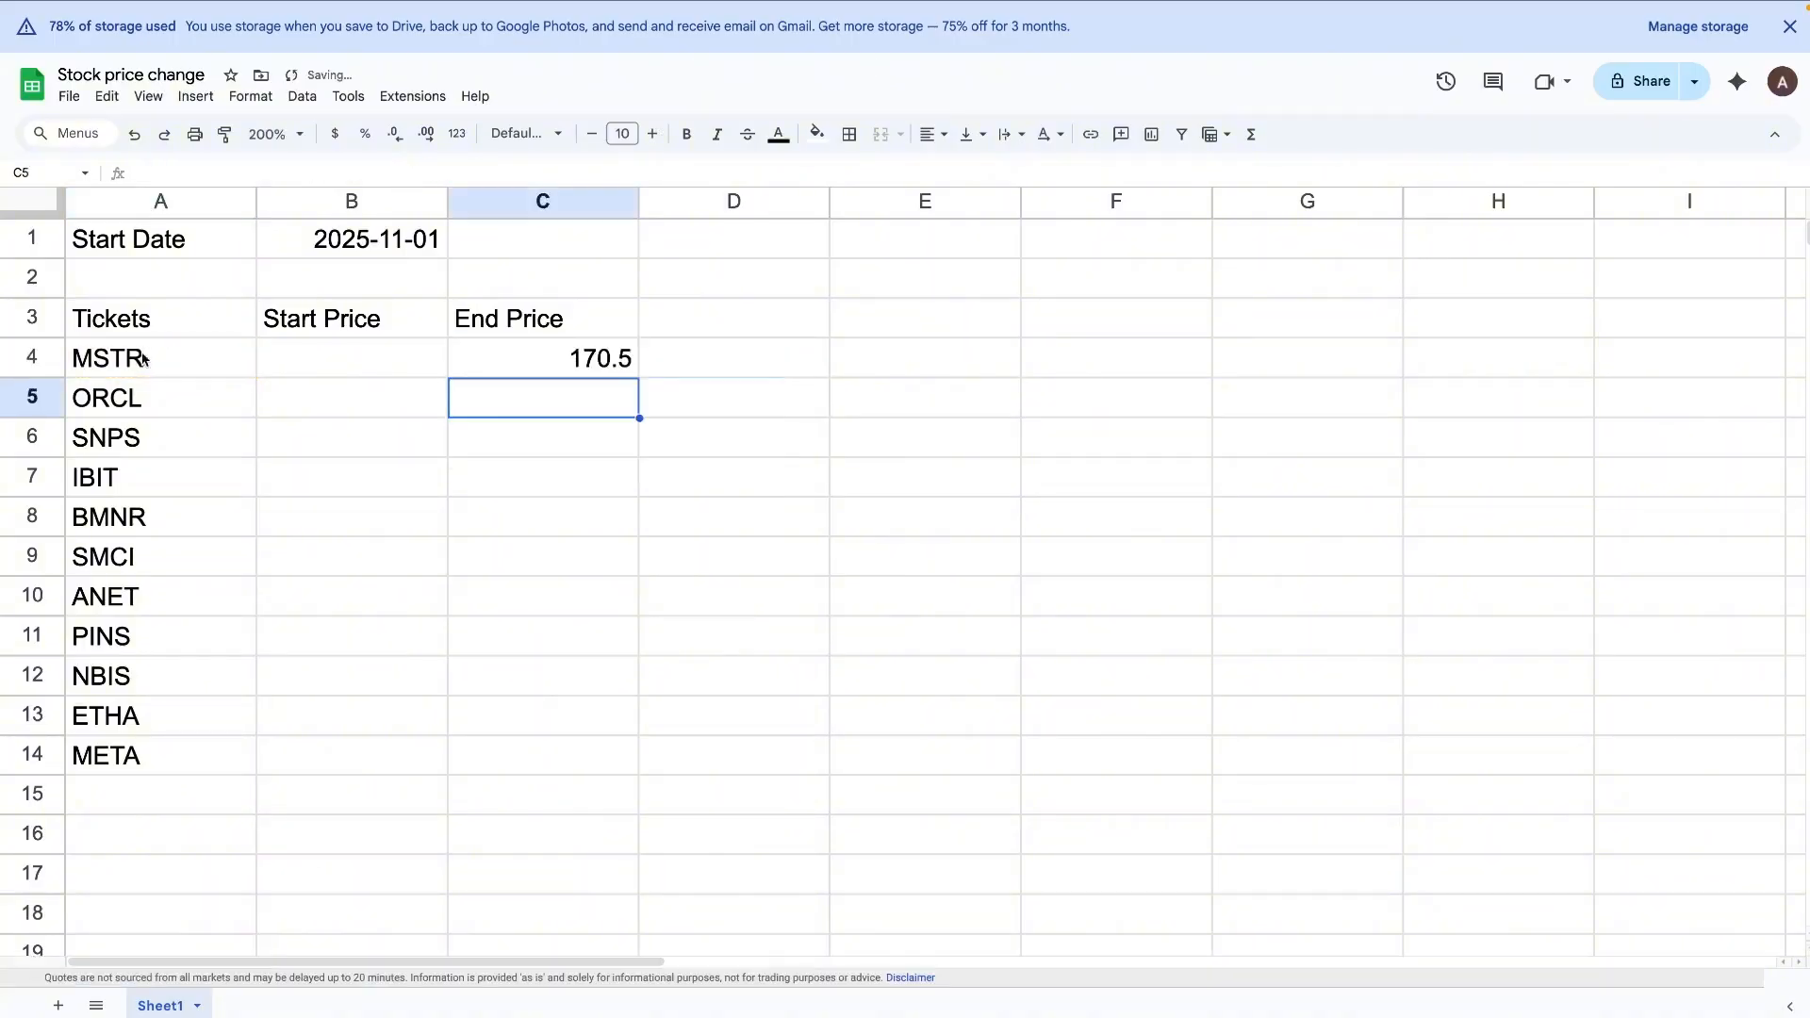
Step: Fill the End Price formula from C4 down through C14 for all the tickers
{"action": "left_click", "coordinate": [477, 355]}
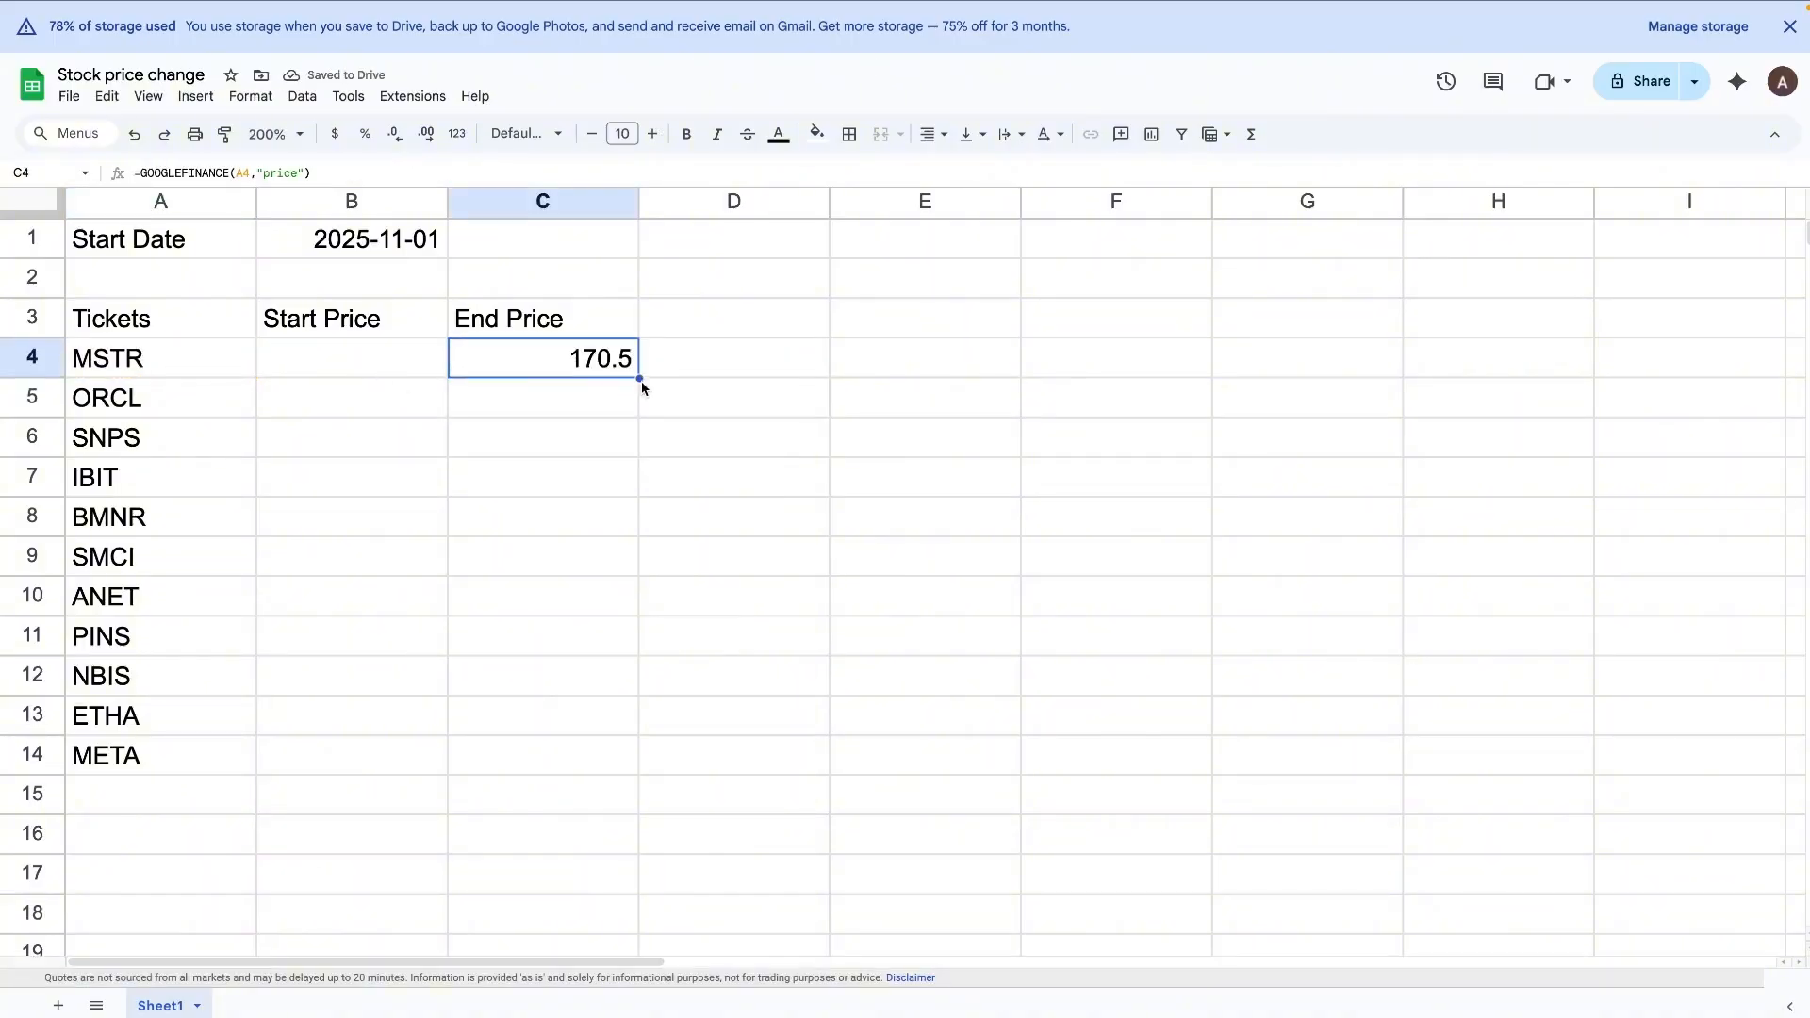
{"action": "left_click_drag", "start_coordinate": [639, 378], "coordinate": [573, 755]}
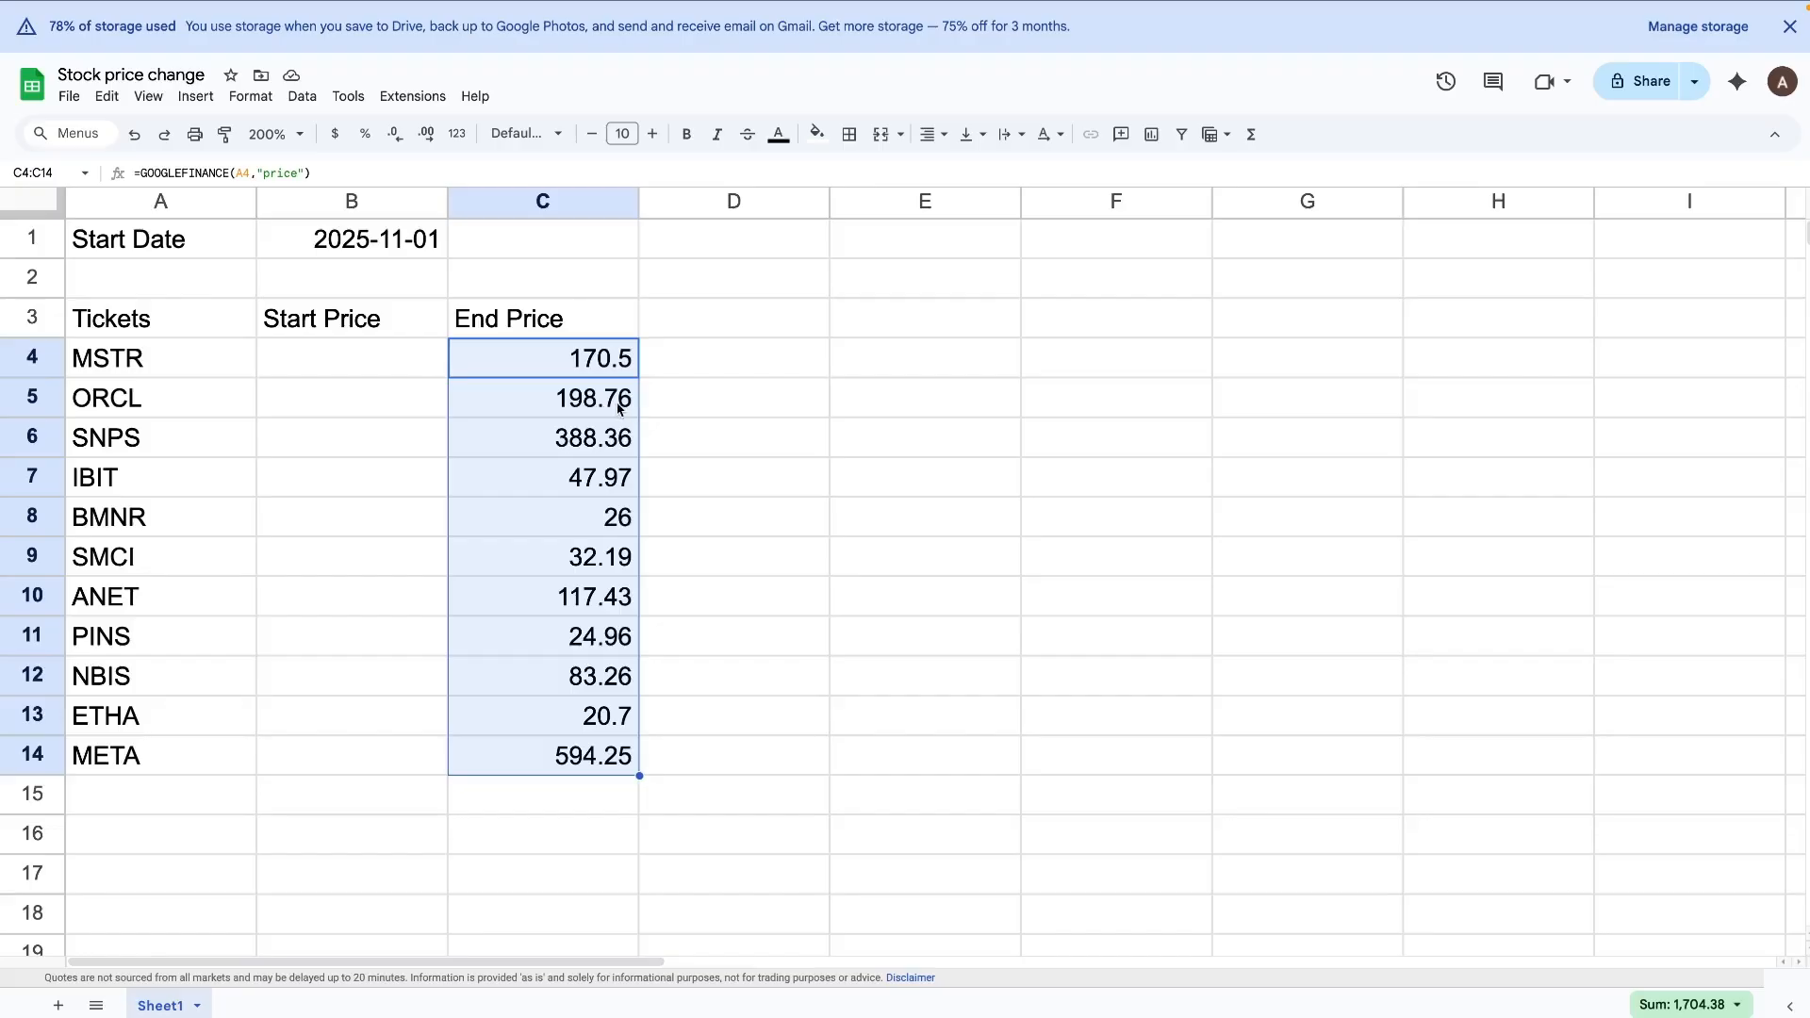
{"action": "left_click", "coordinate": [702, 409]}
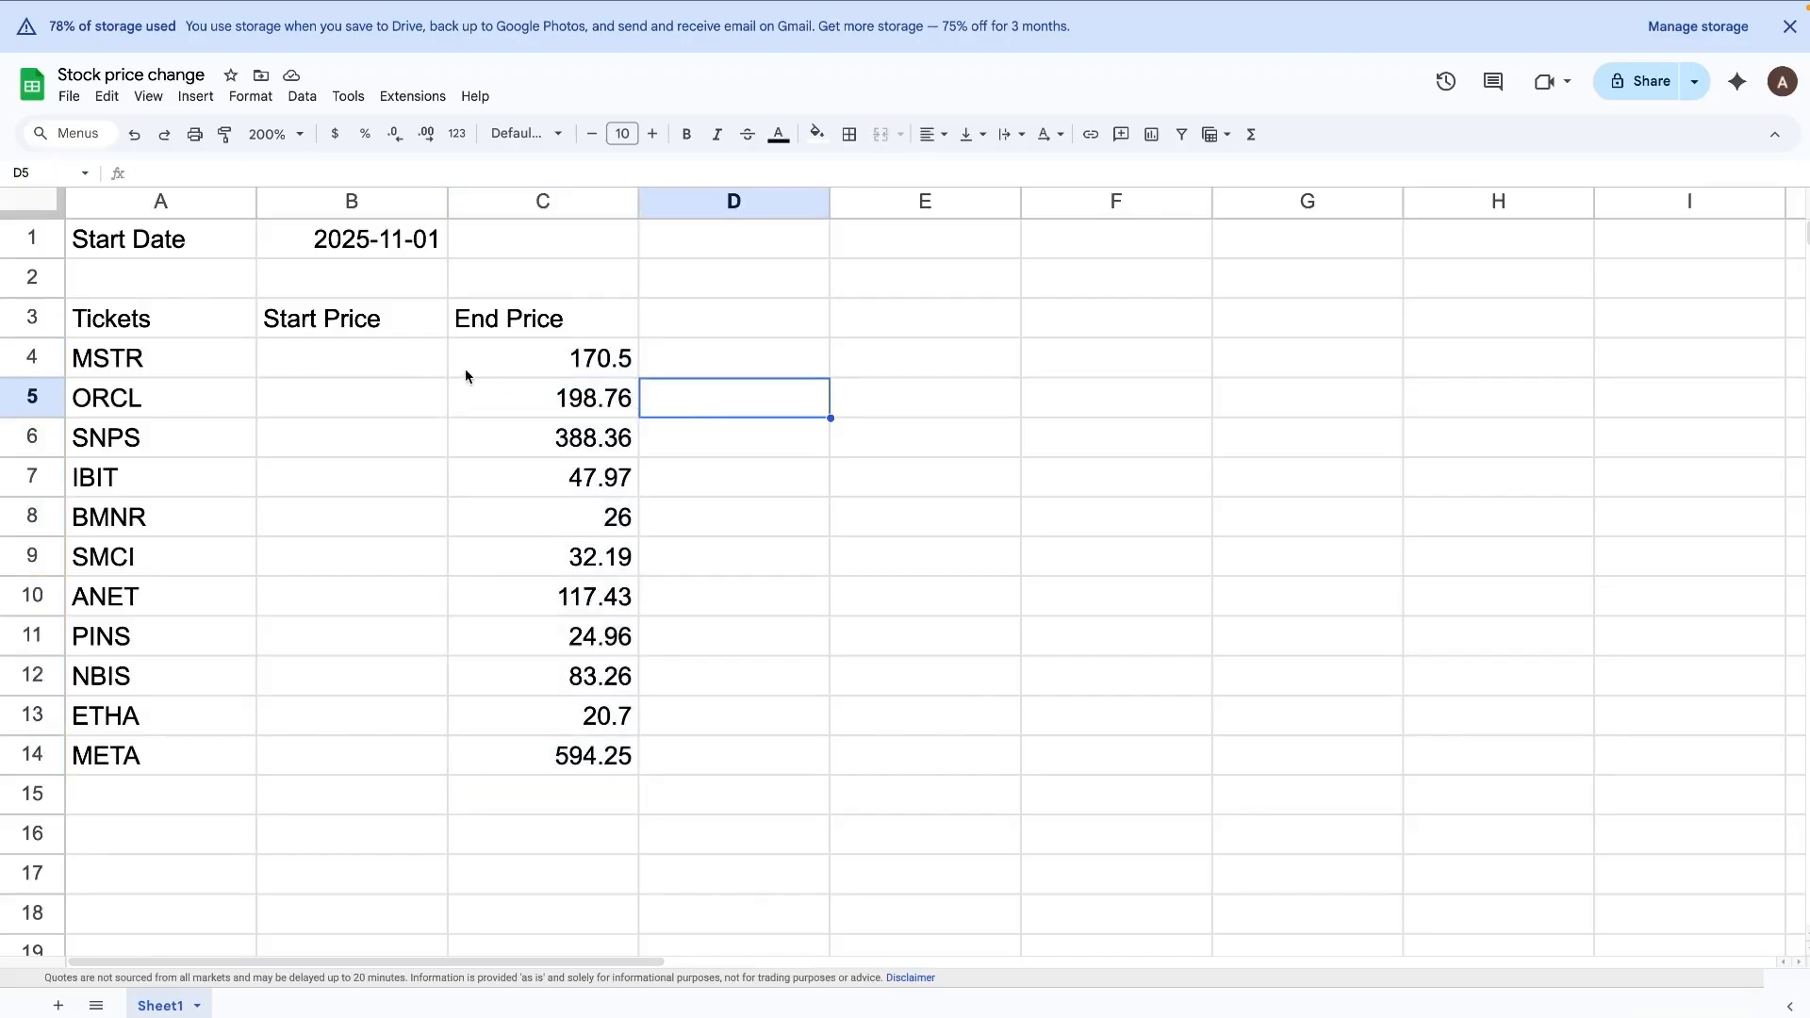
Step: Enter the formula =index(GOOGLEFINANCE(A4, "close", $B$1), 2, 2) in B4 to fetch the first ticker's closing price on the start date
{"action": "left_click", "coordinate": [368, 370]}
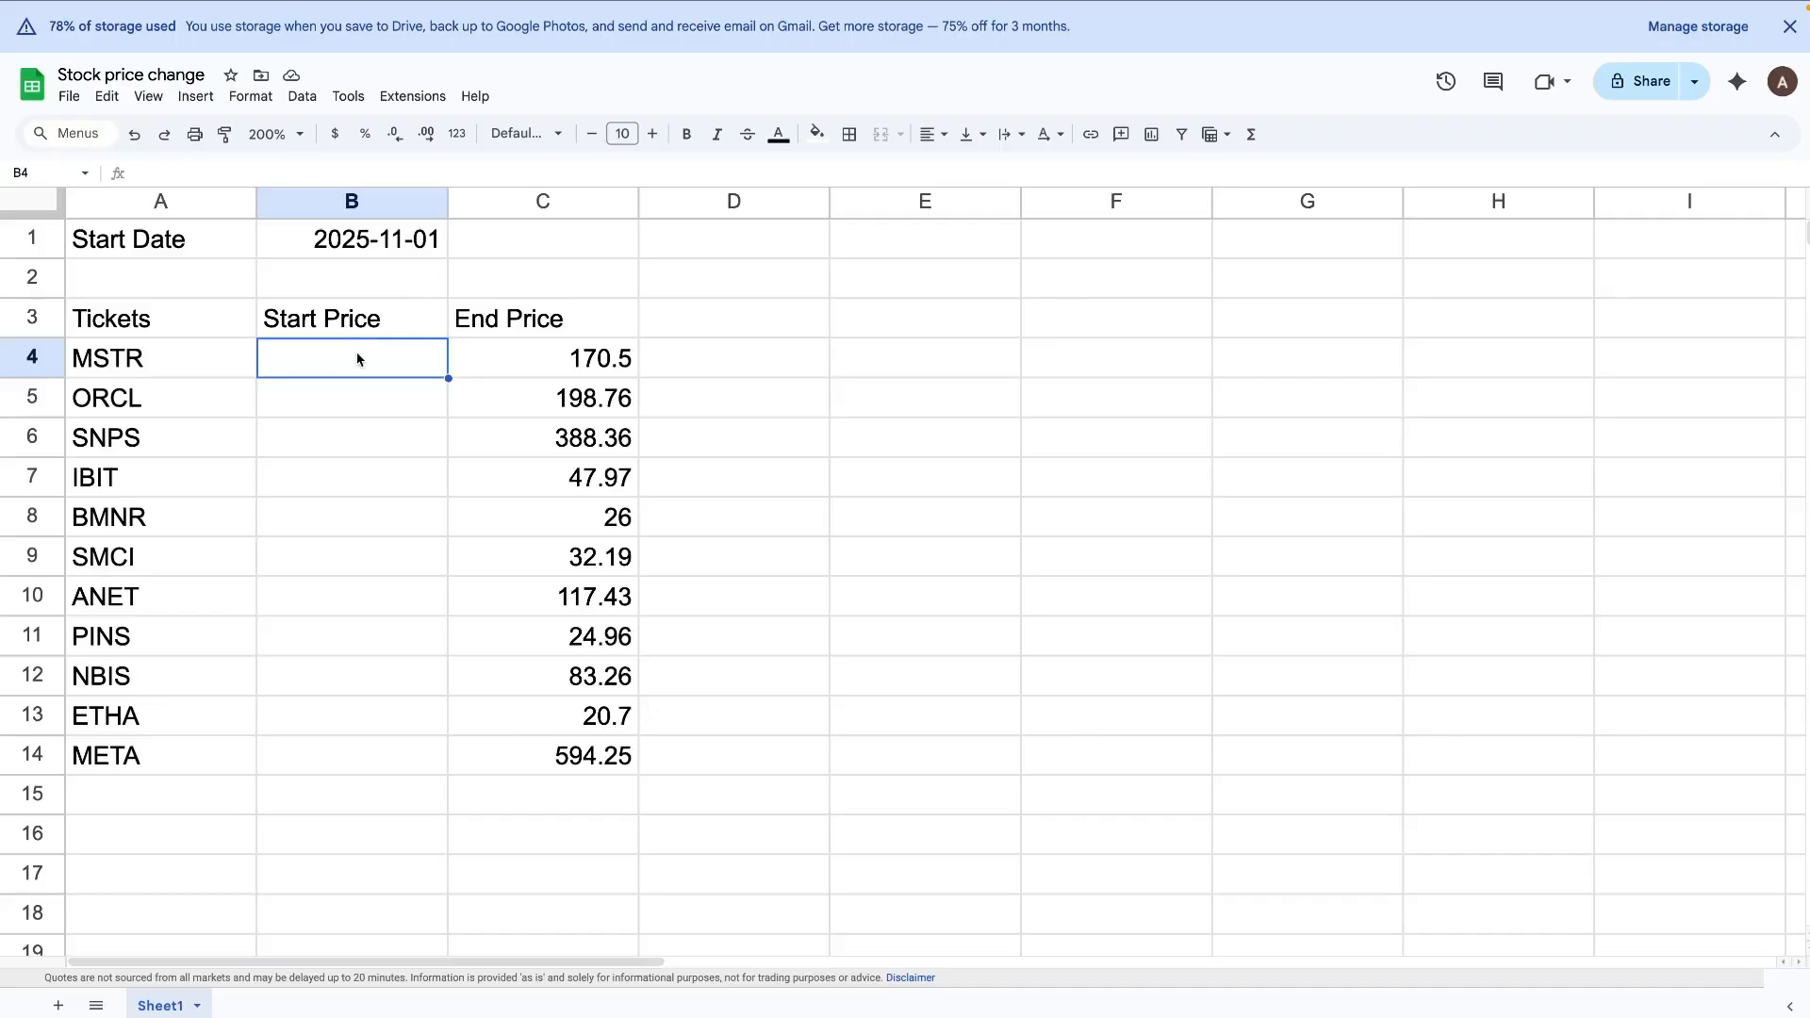
{"action": "type", "text": "="}
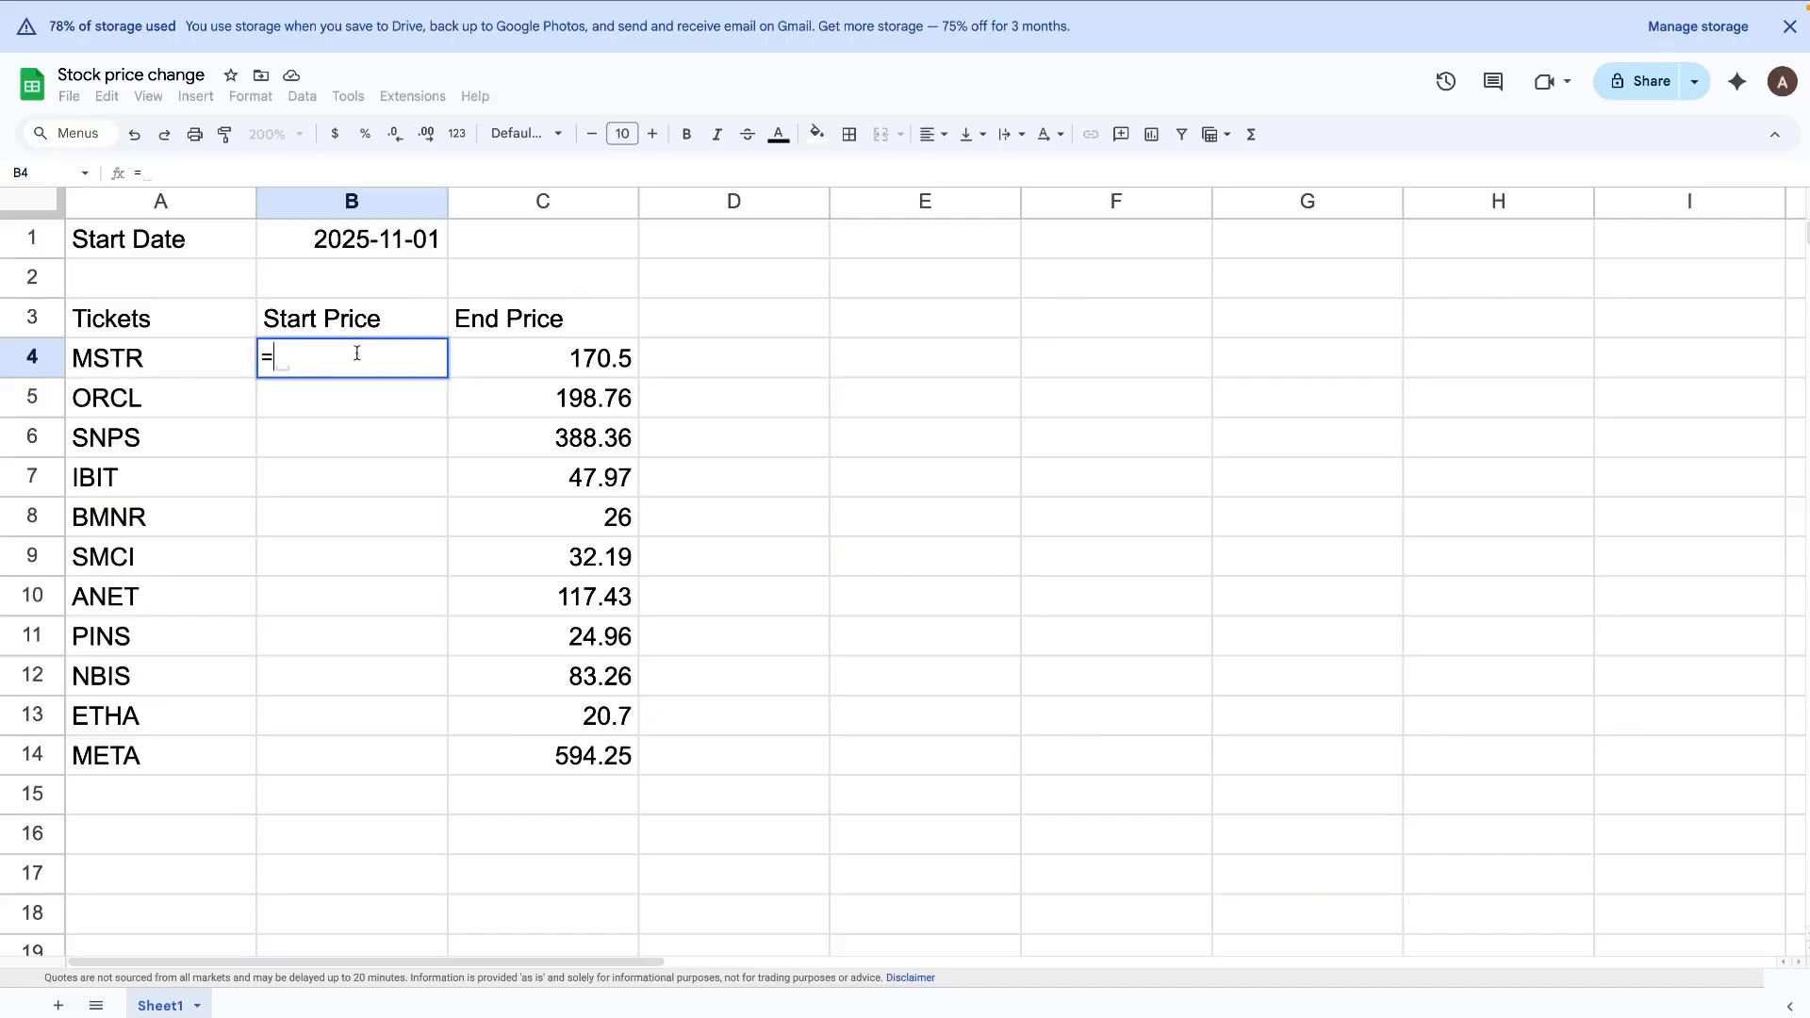
{"action": "type", "text": "index("}
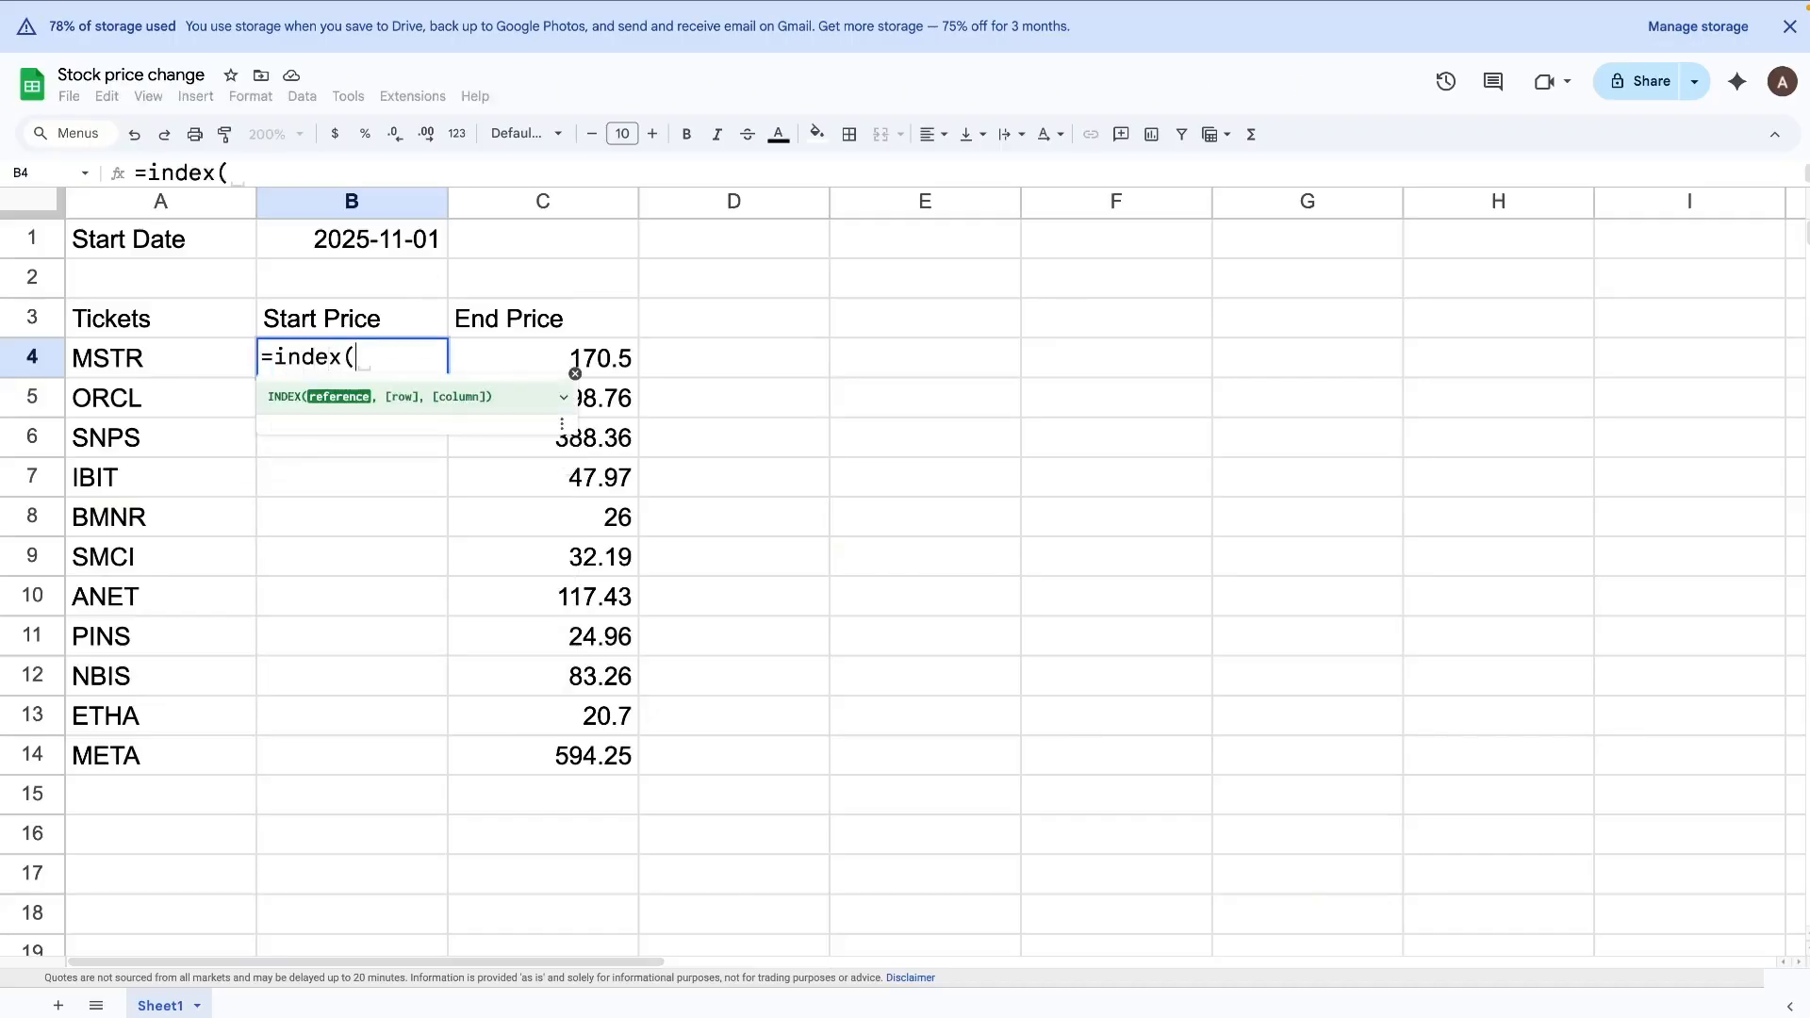
{"action": "type", "text": "goo"}
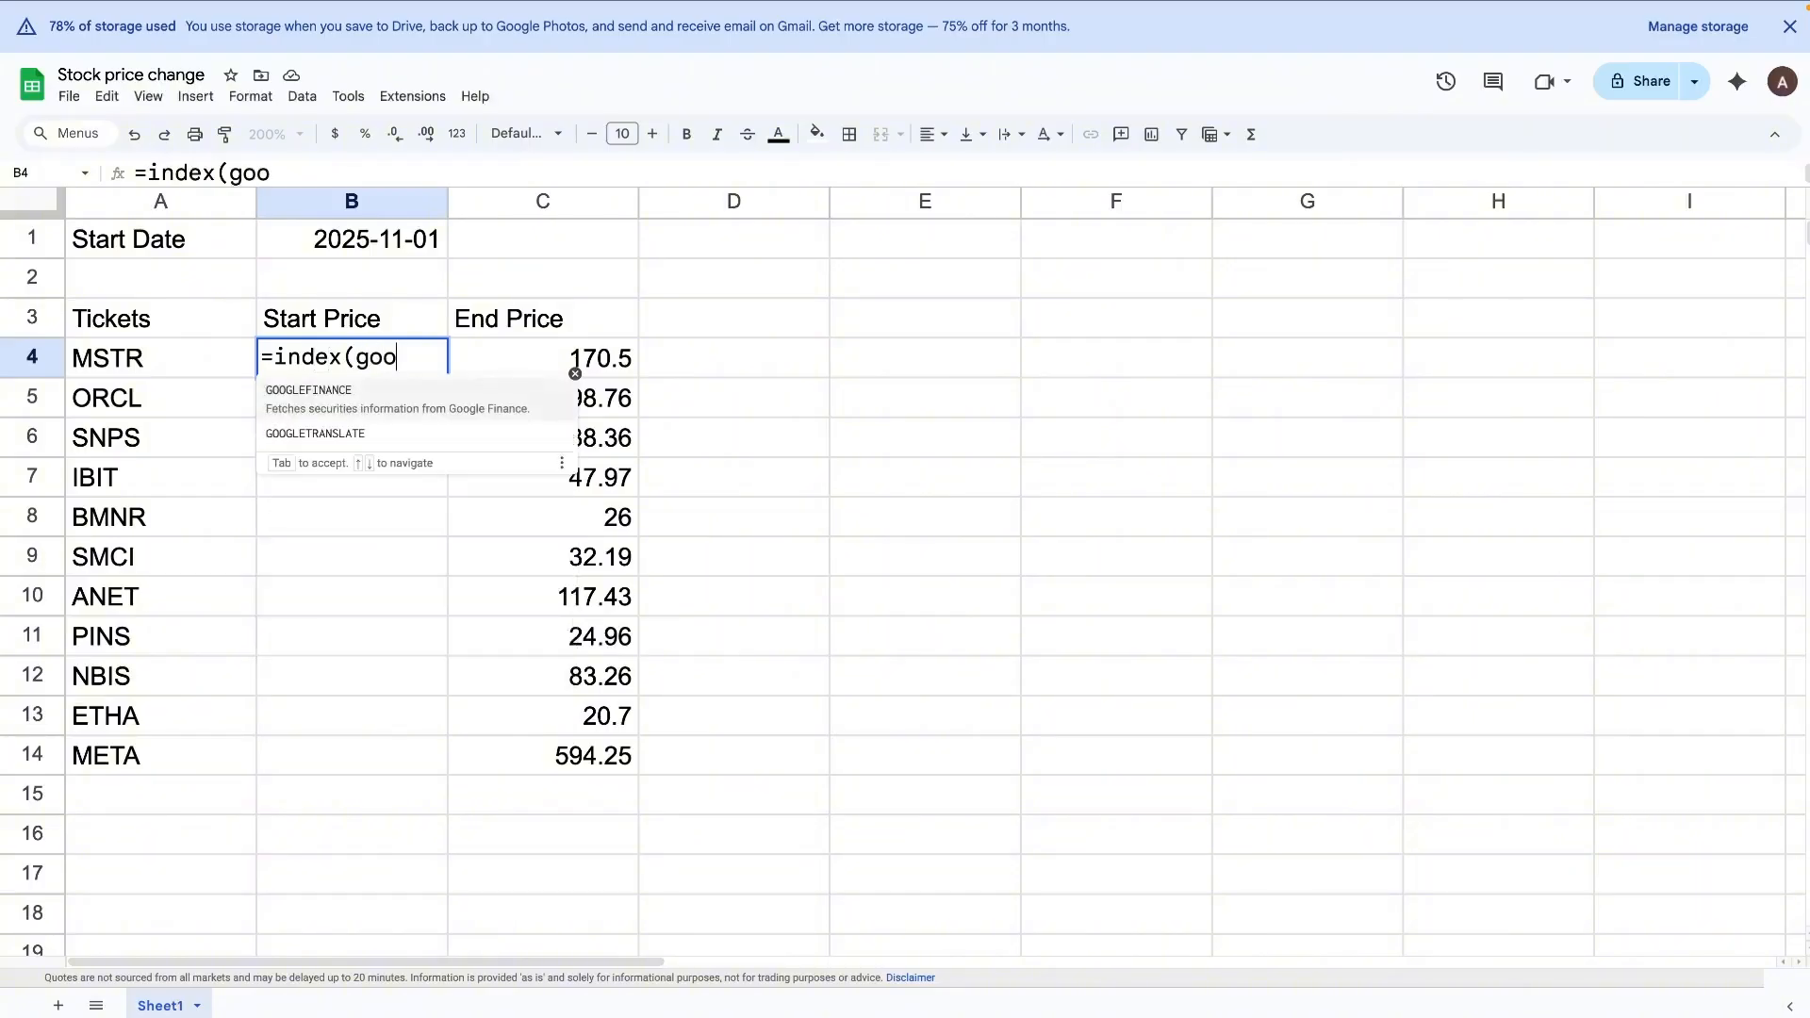
{"action": "key", "text": "Tab"}
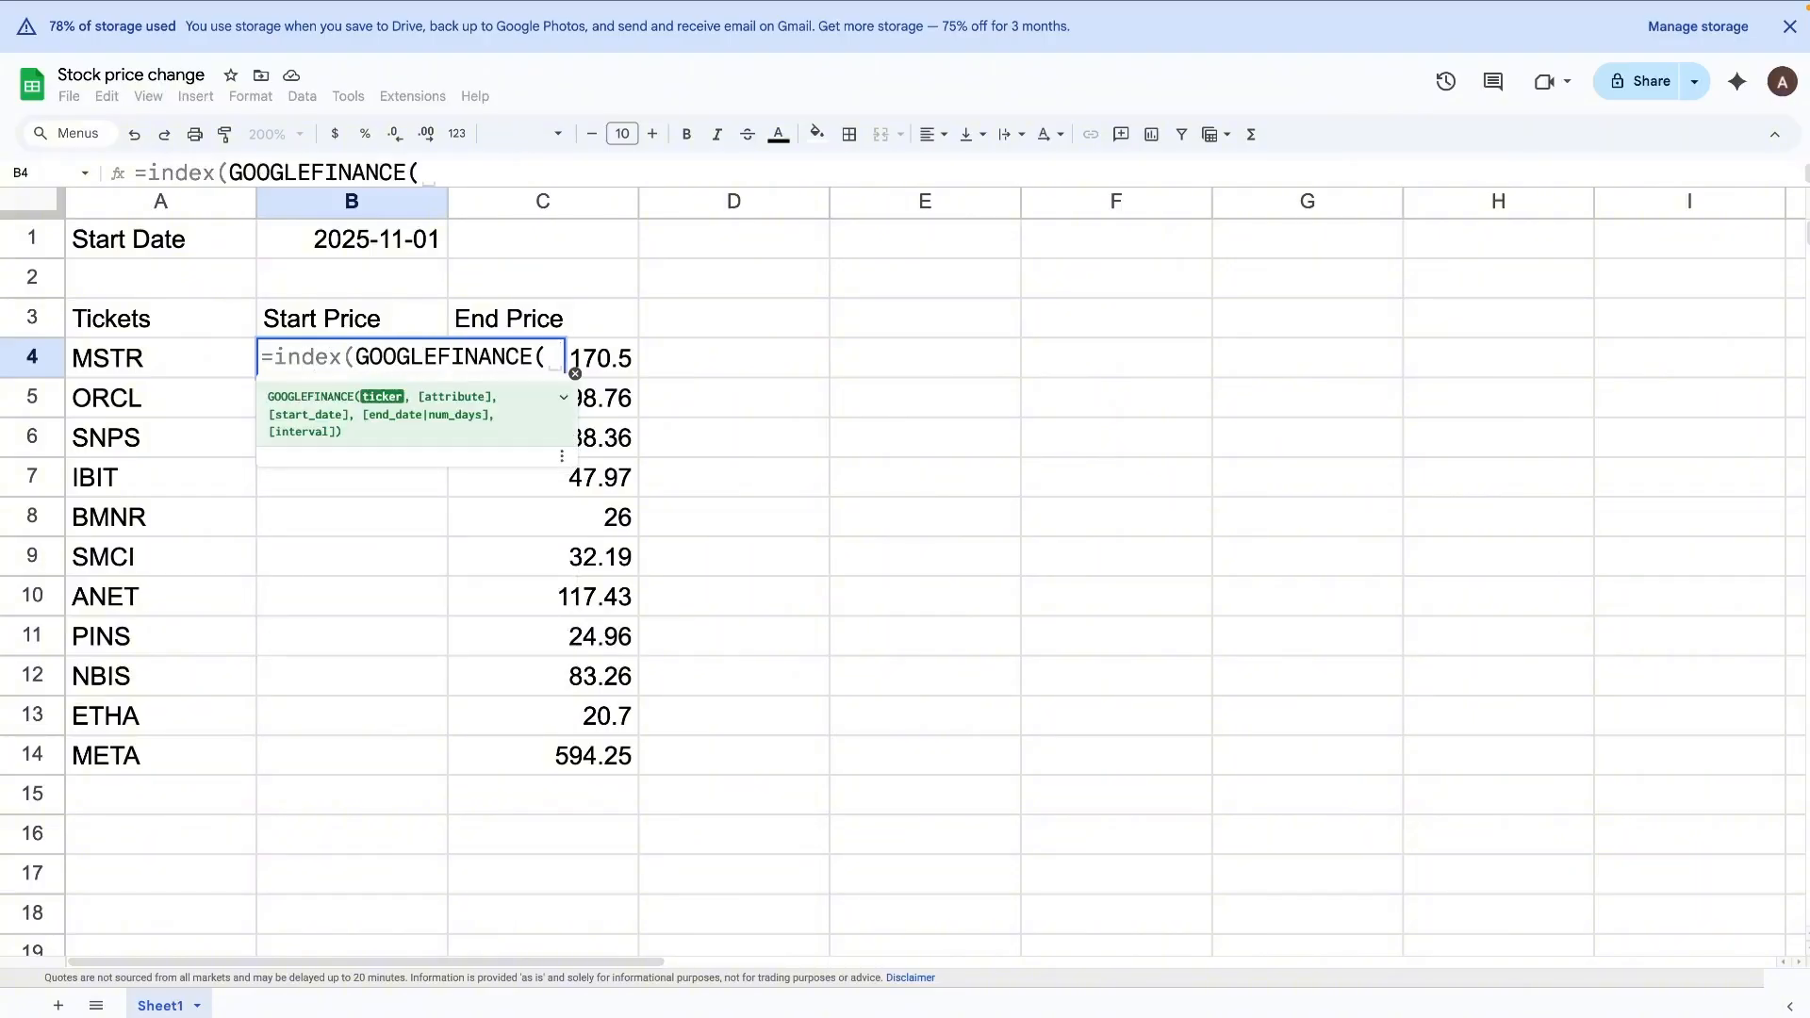
{"action": "left_click", "coordinate": [164, 360]}
{"action": "type", "text": ", "}
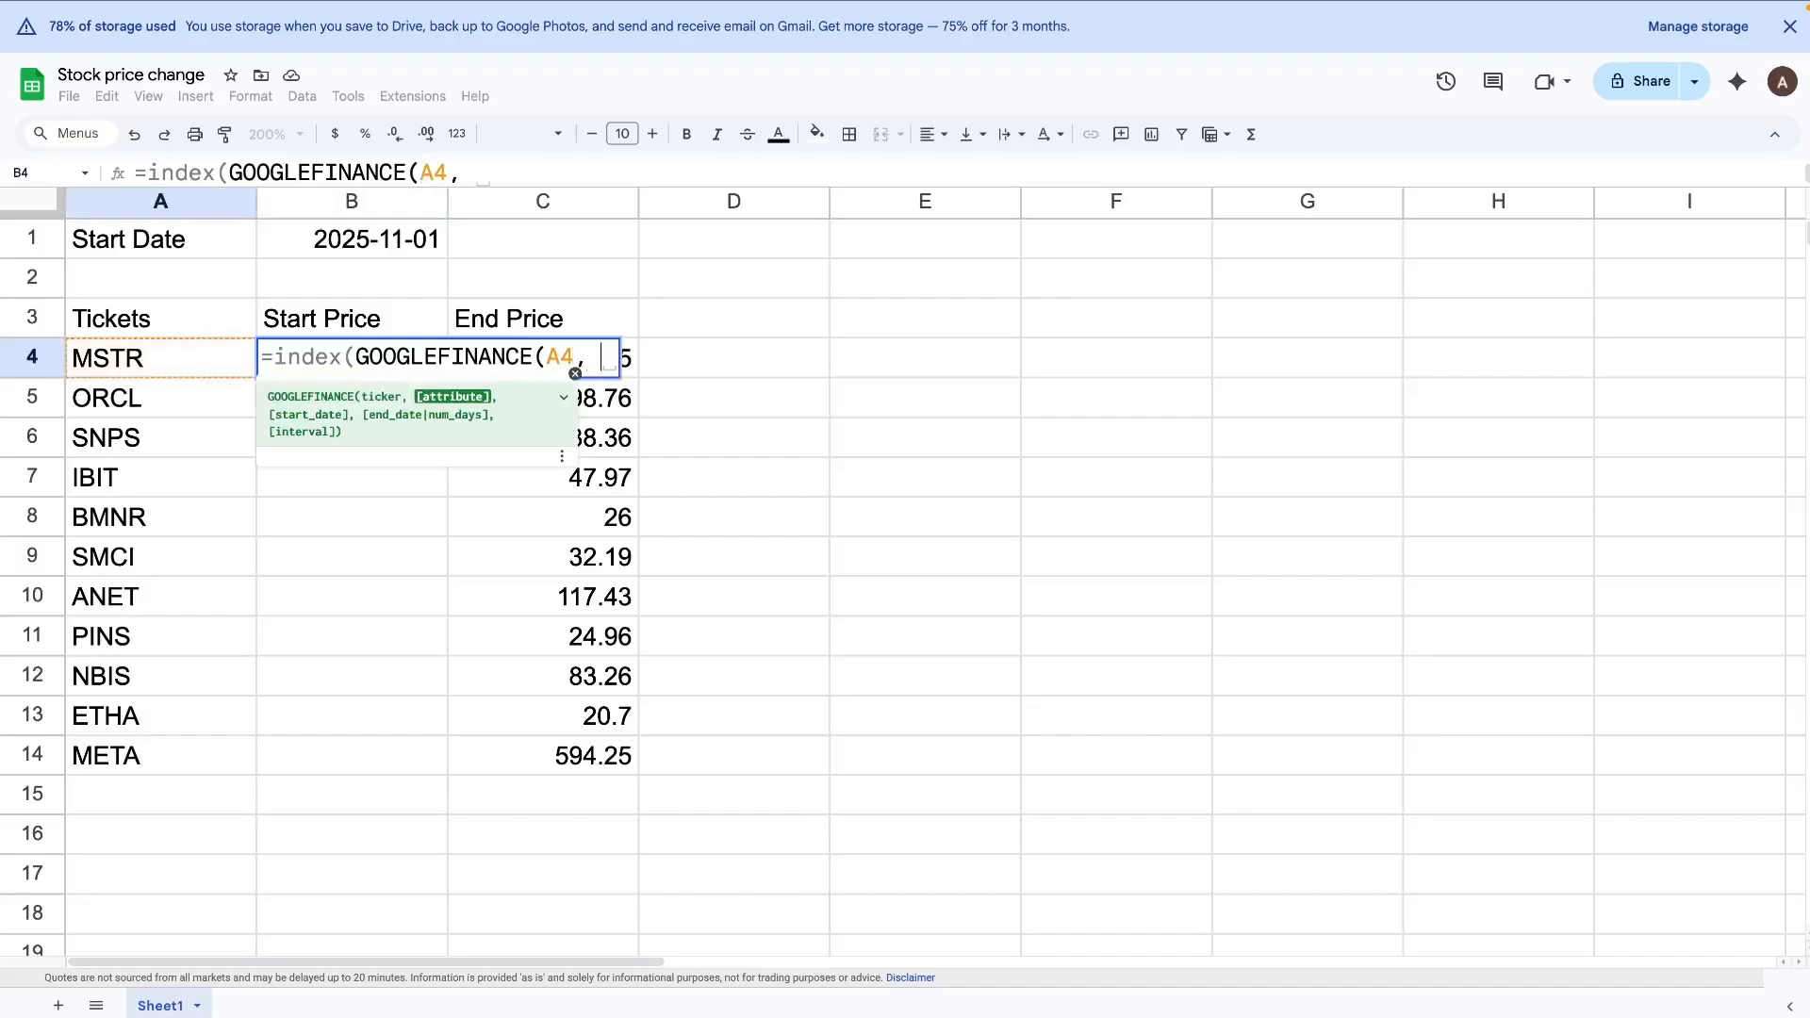
{"action": "type", "text": "\"close\""}
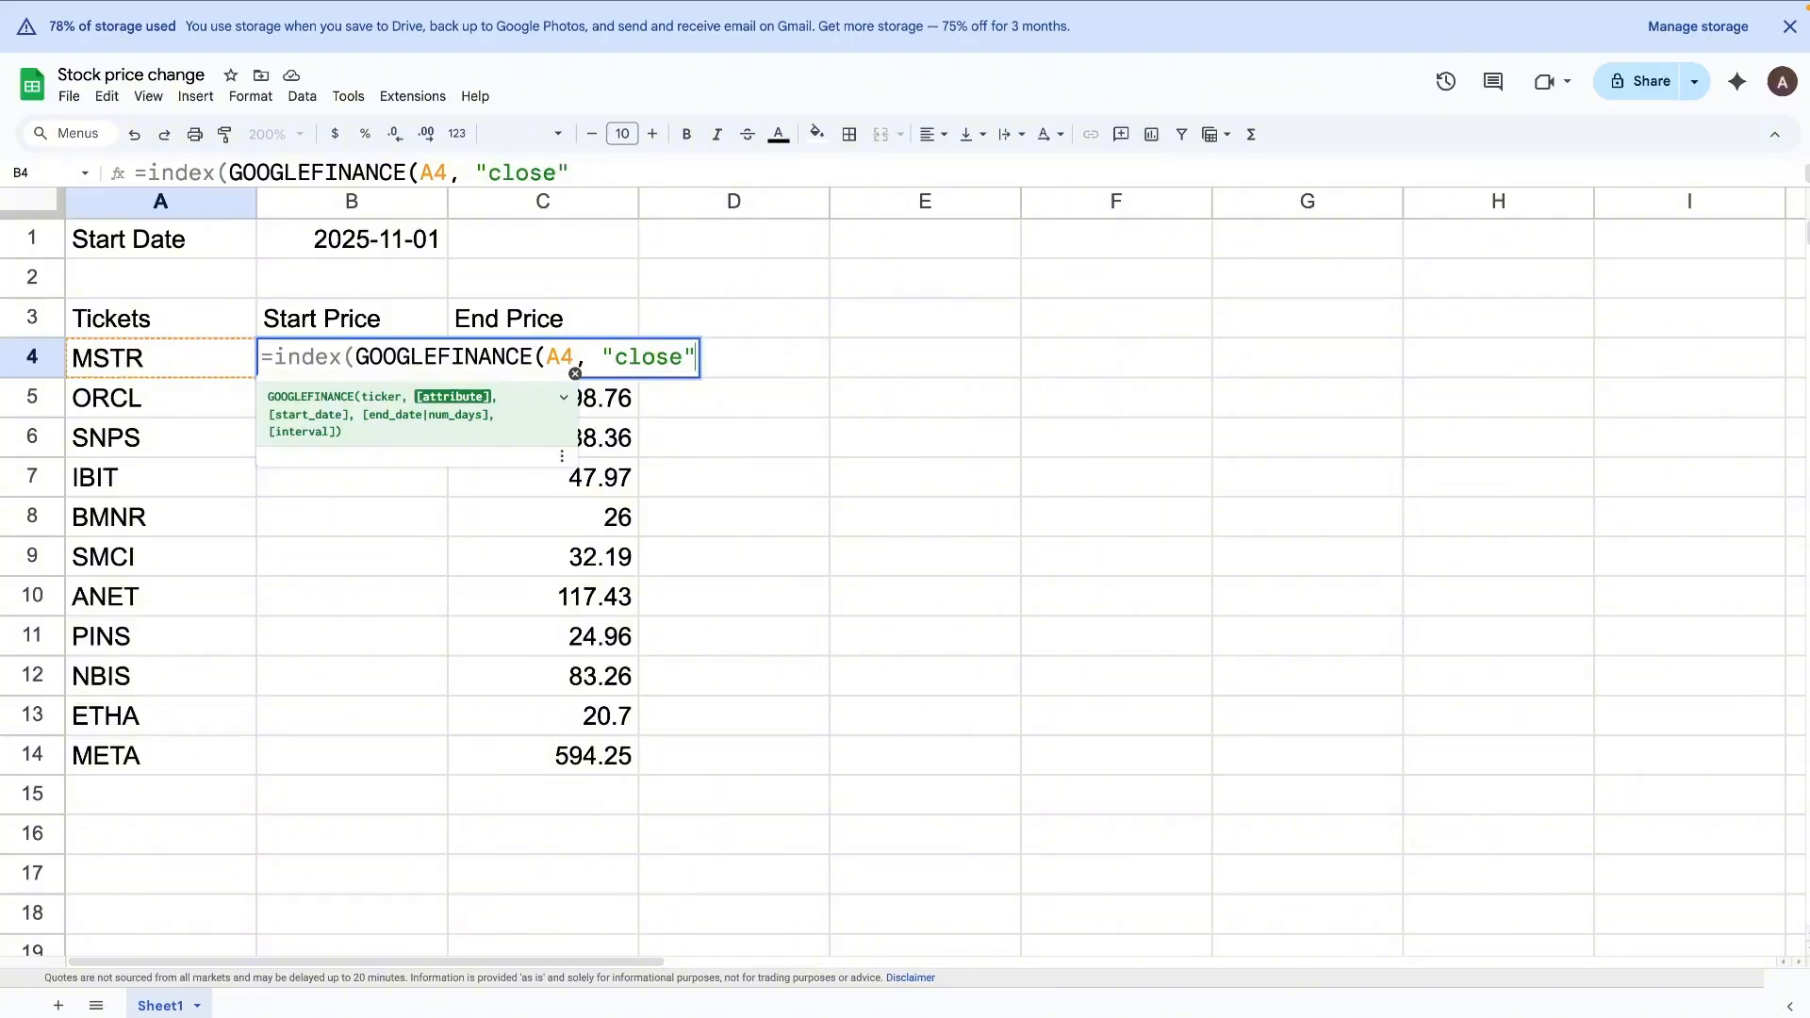
{"action": "type", "text": ","}
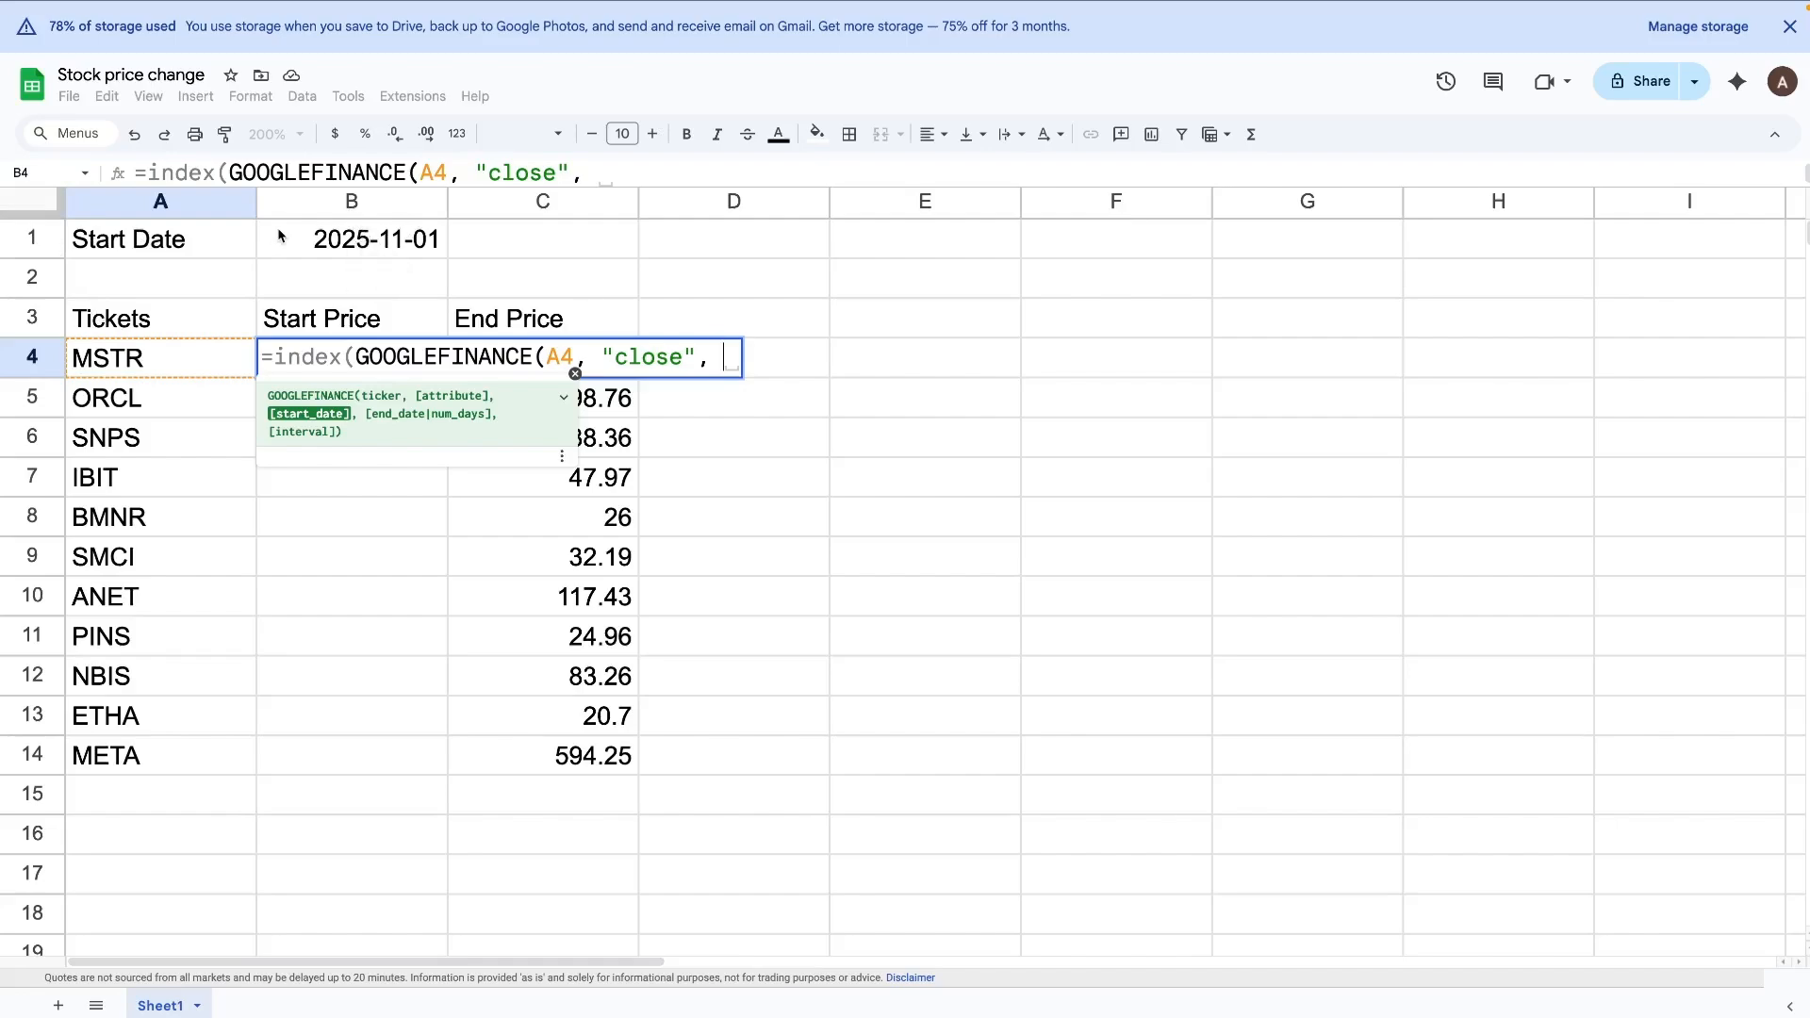
{"action": "type", "text": "4"}
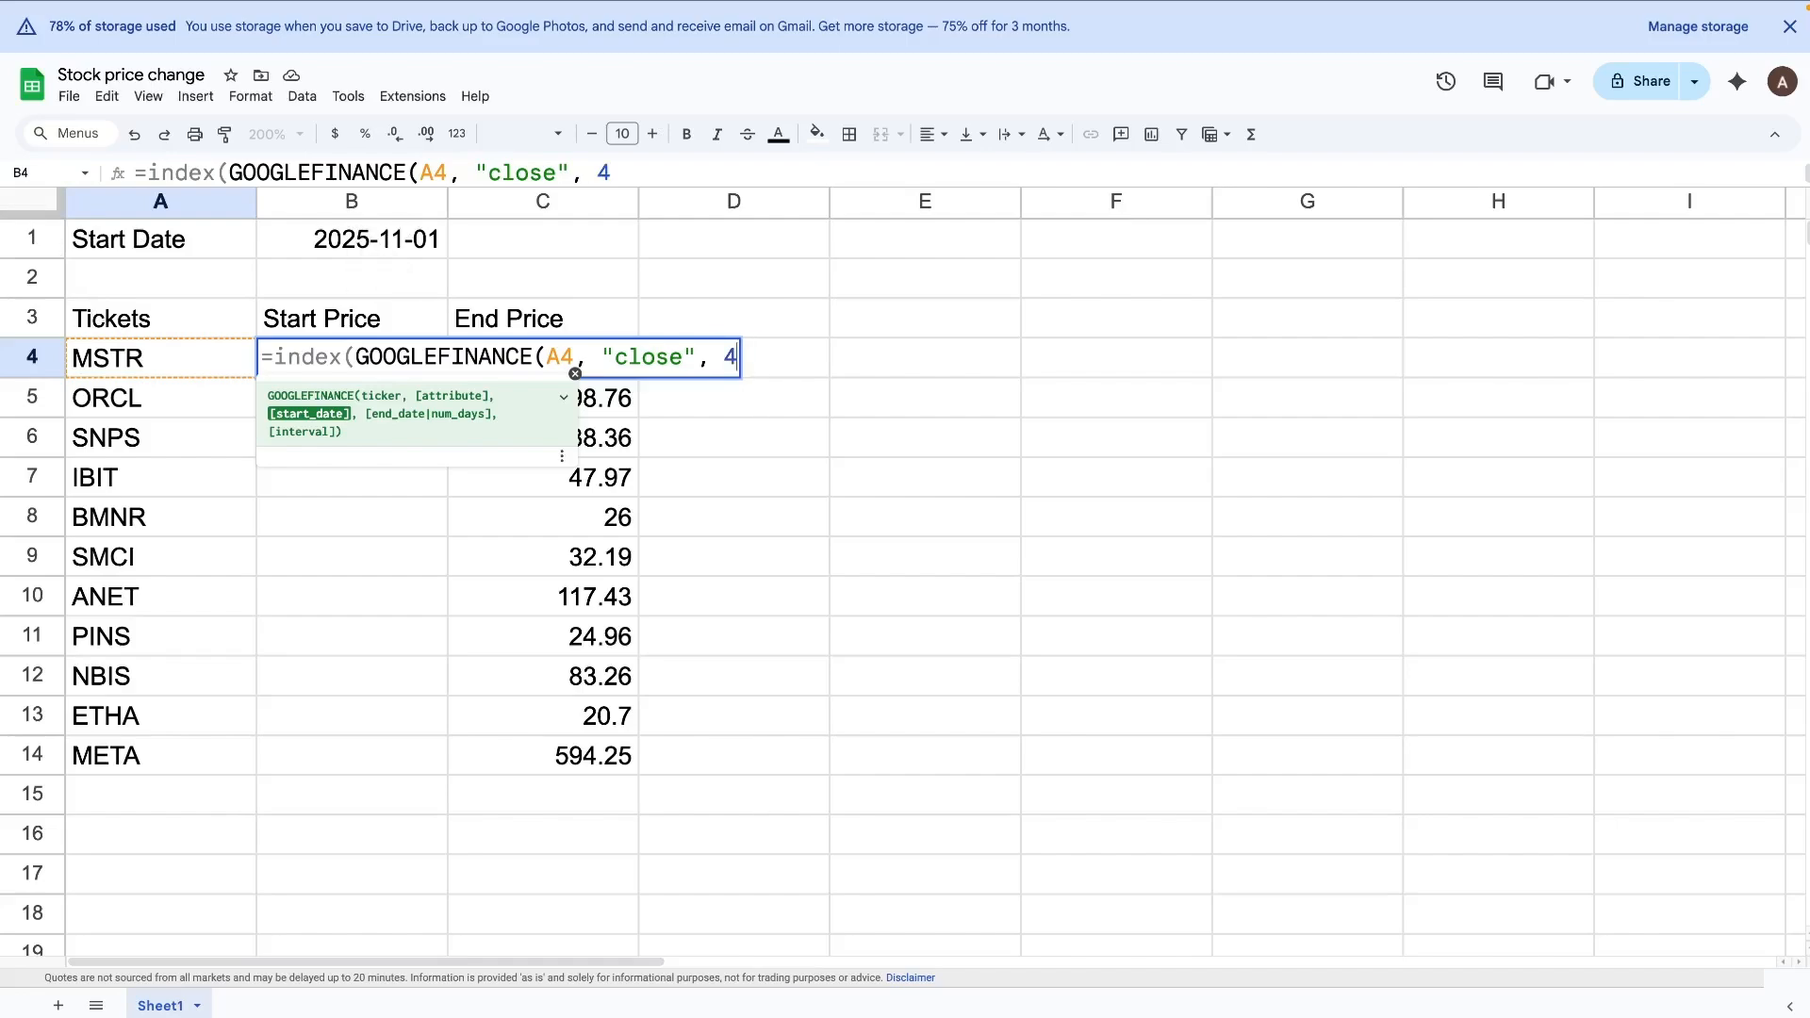
{"action": "key", "text": "BackSpace"}
{"action": "type", "text": "$B"}
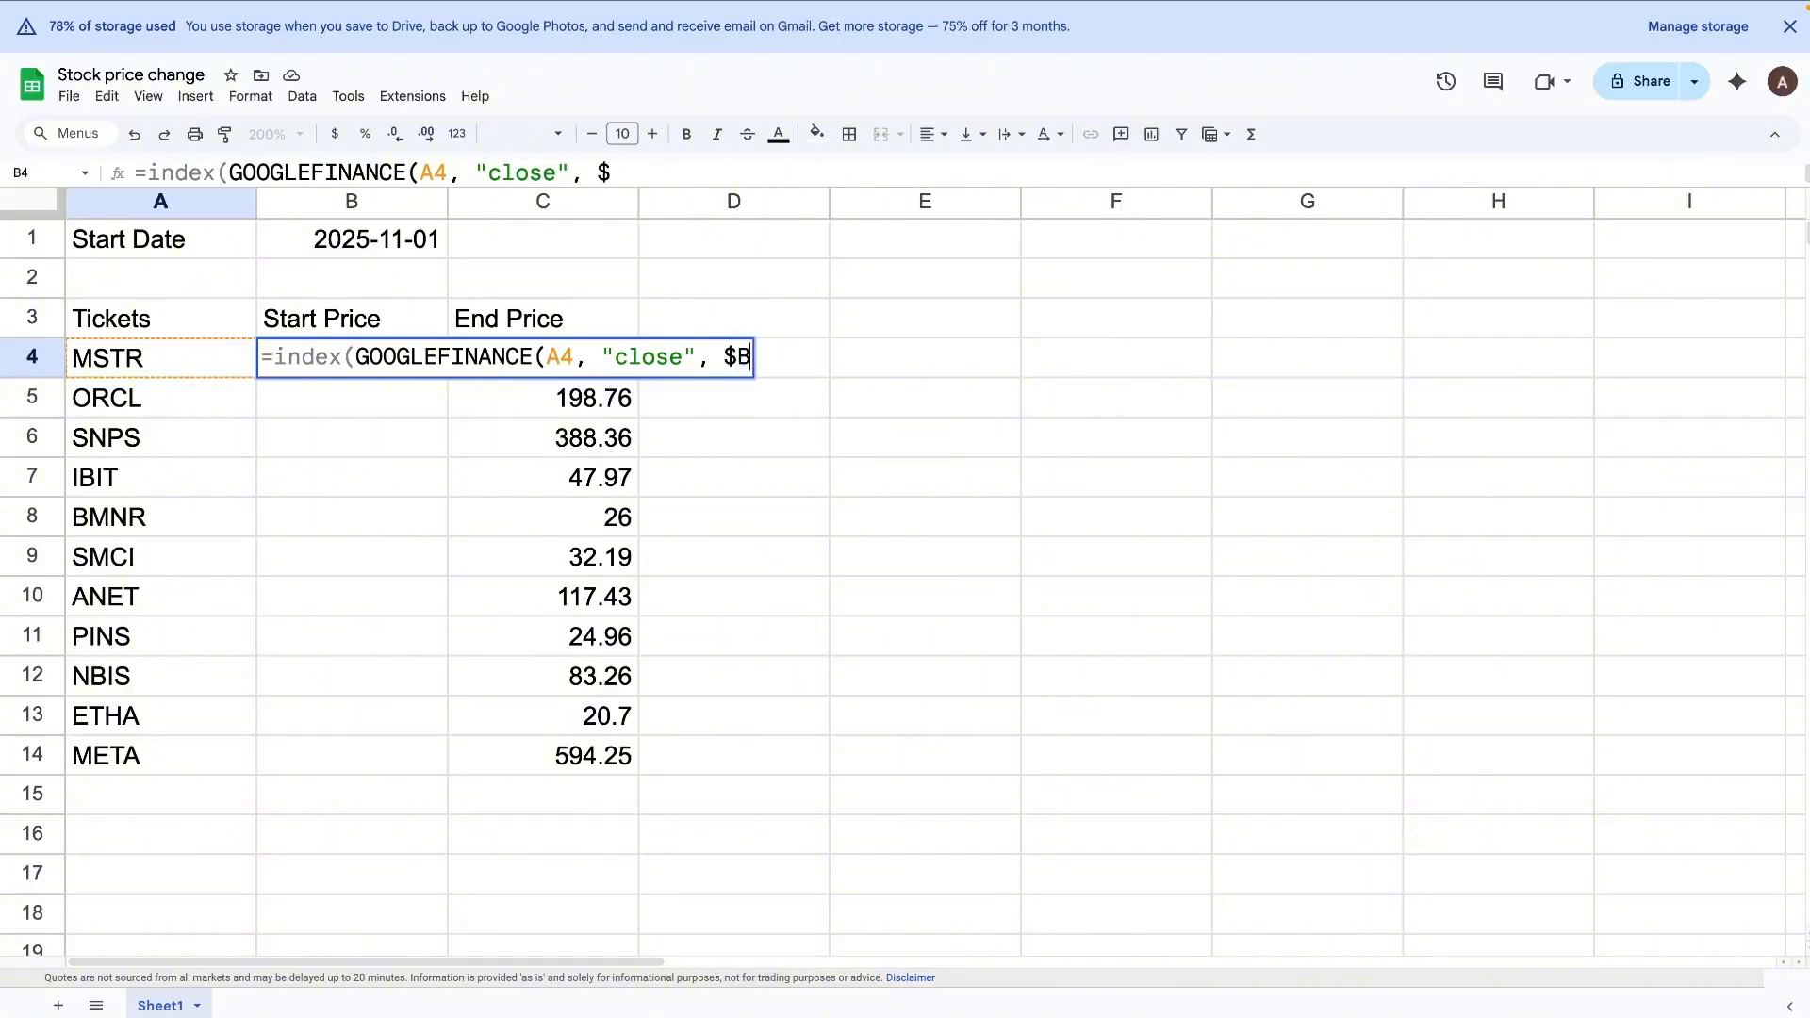
{"action": "type", "text": "$1"}
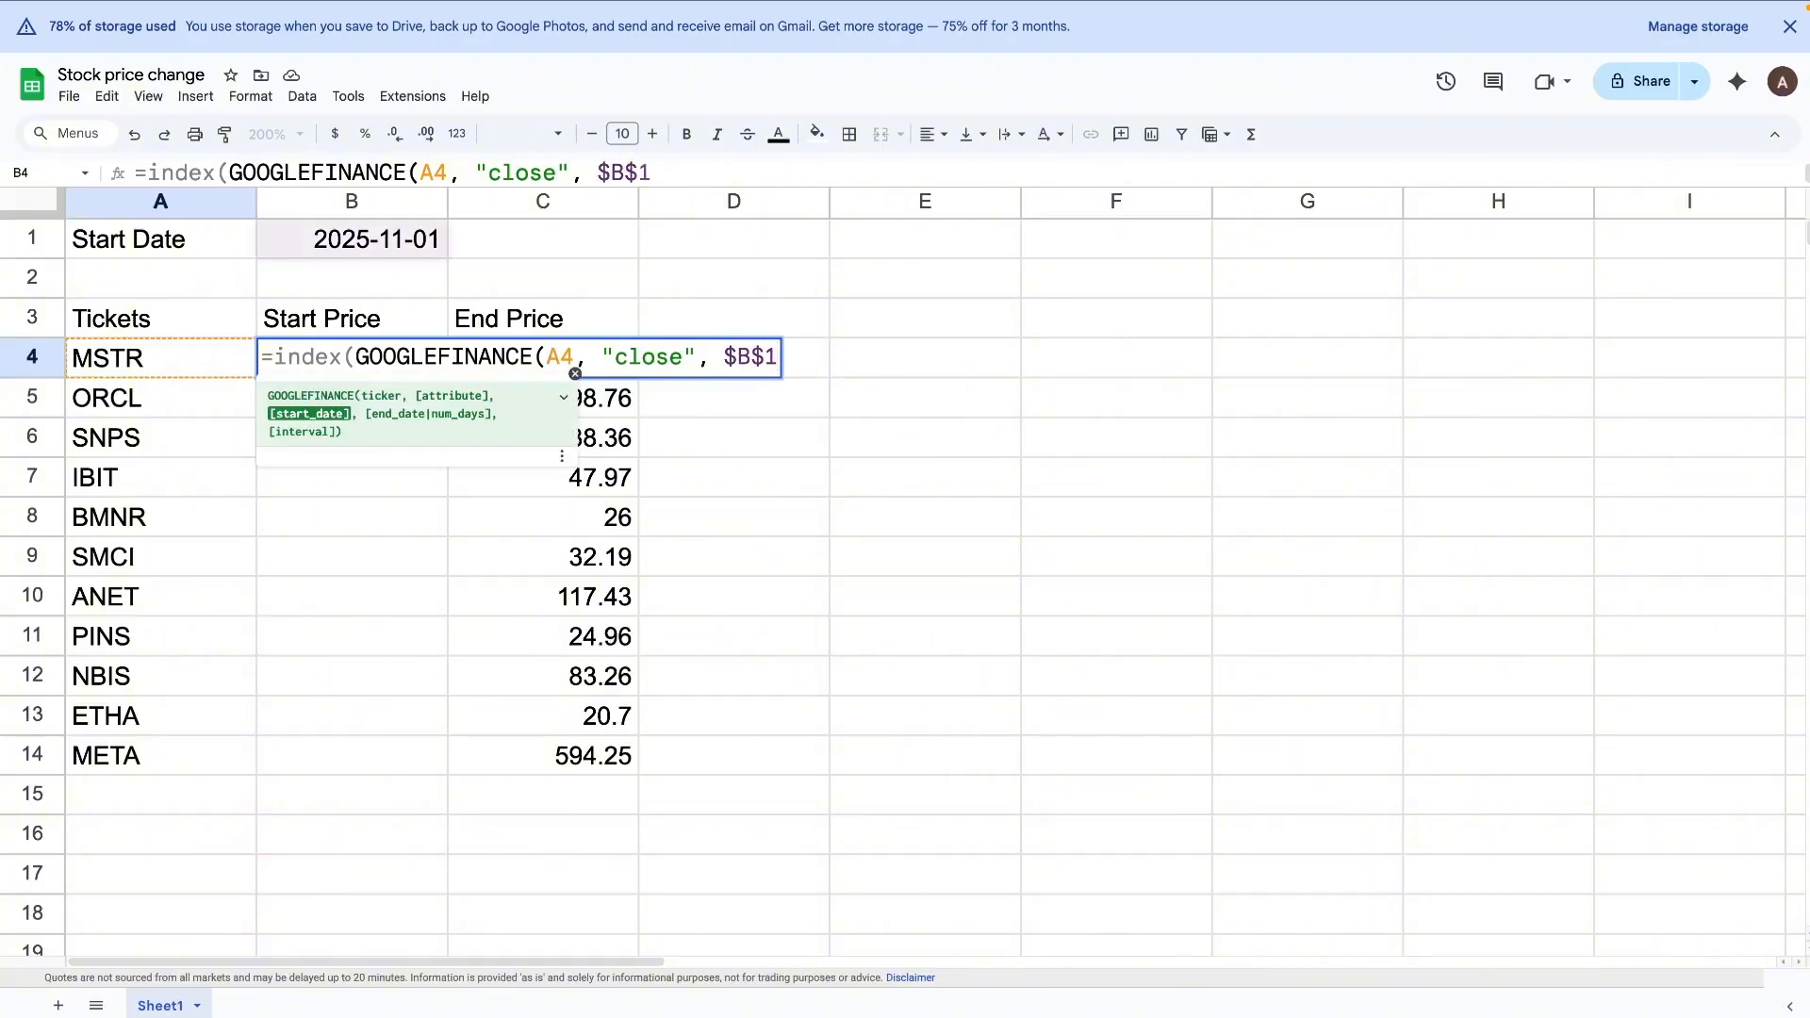
{"action": "type", "text": "), "}
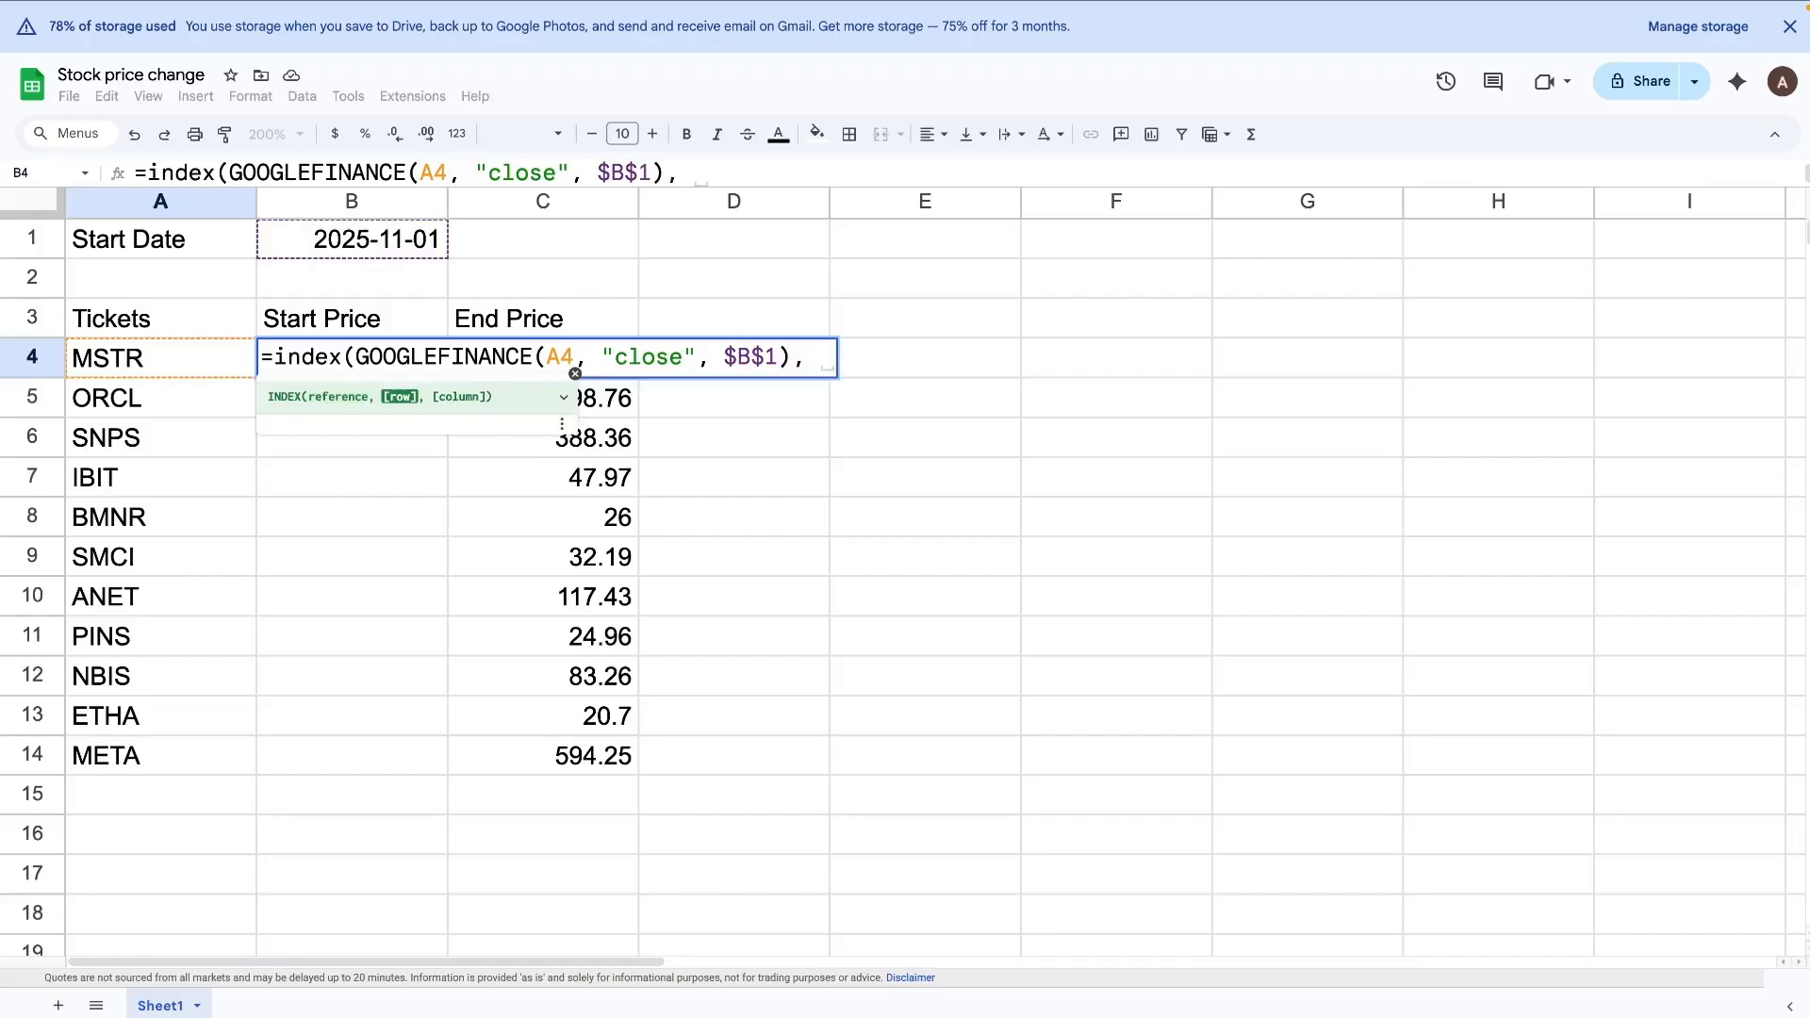
{"action": "type", "text": "2,"}
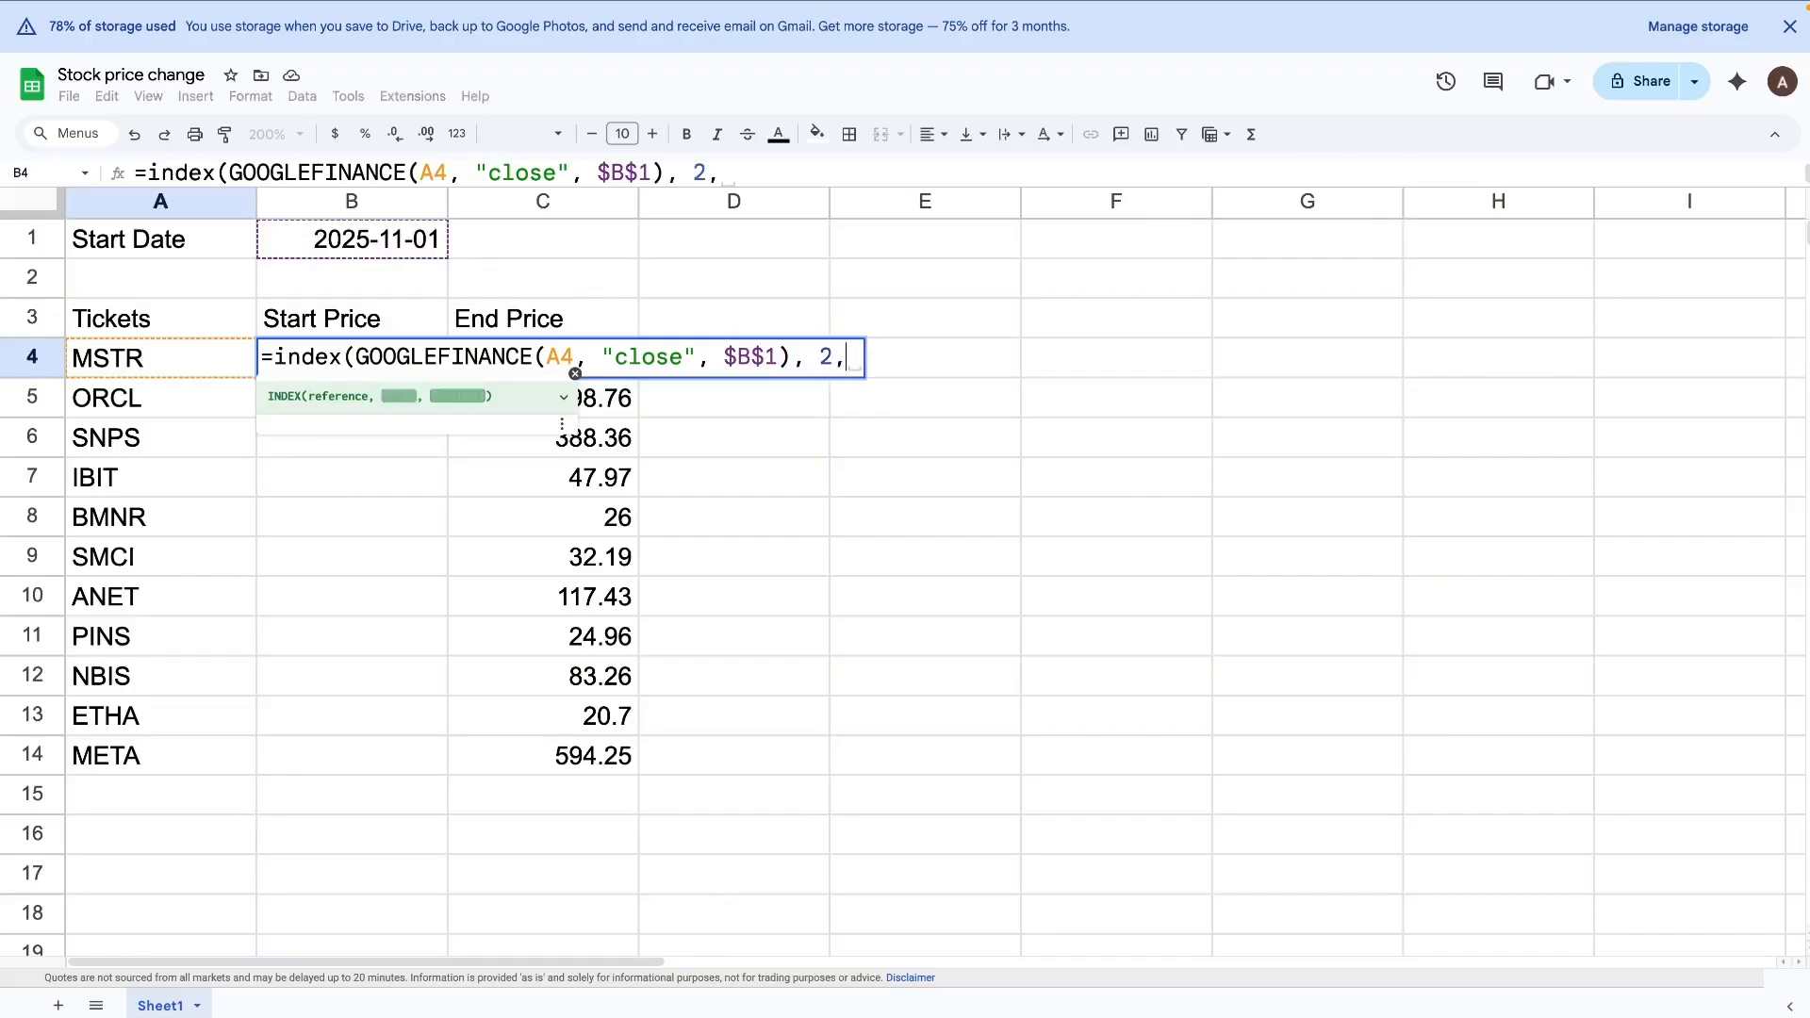
{"action": "type", "text": " 2)"}
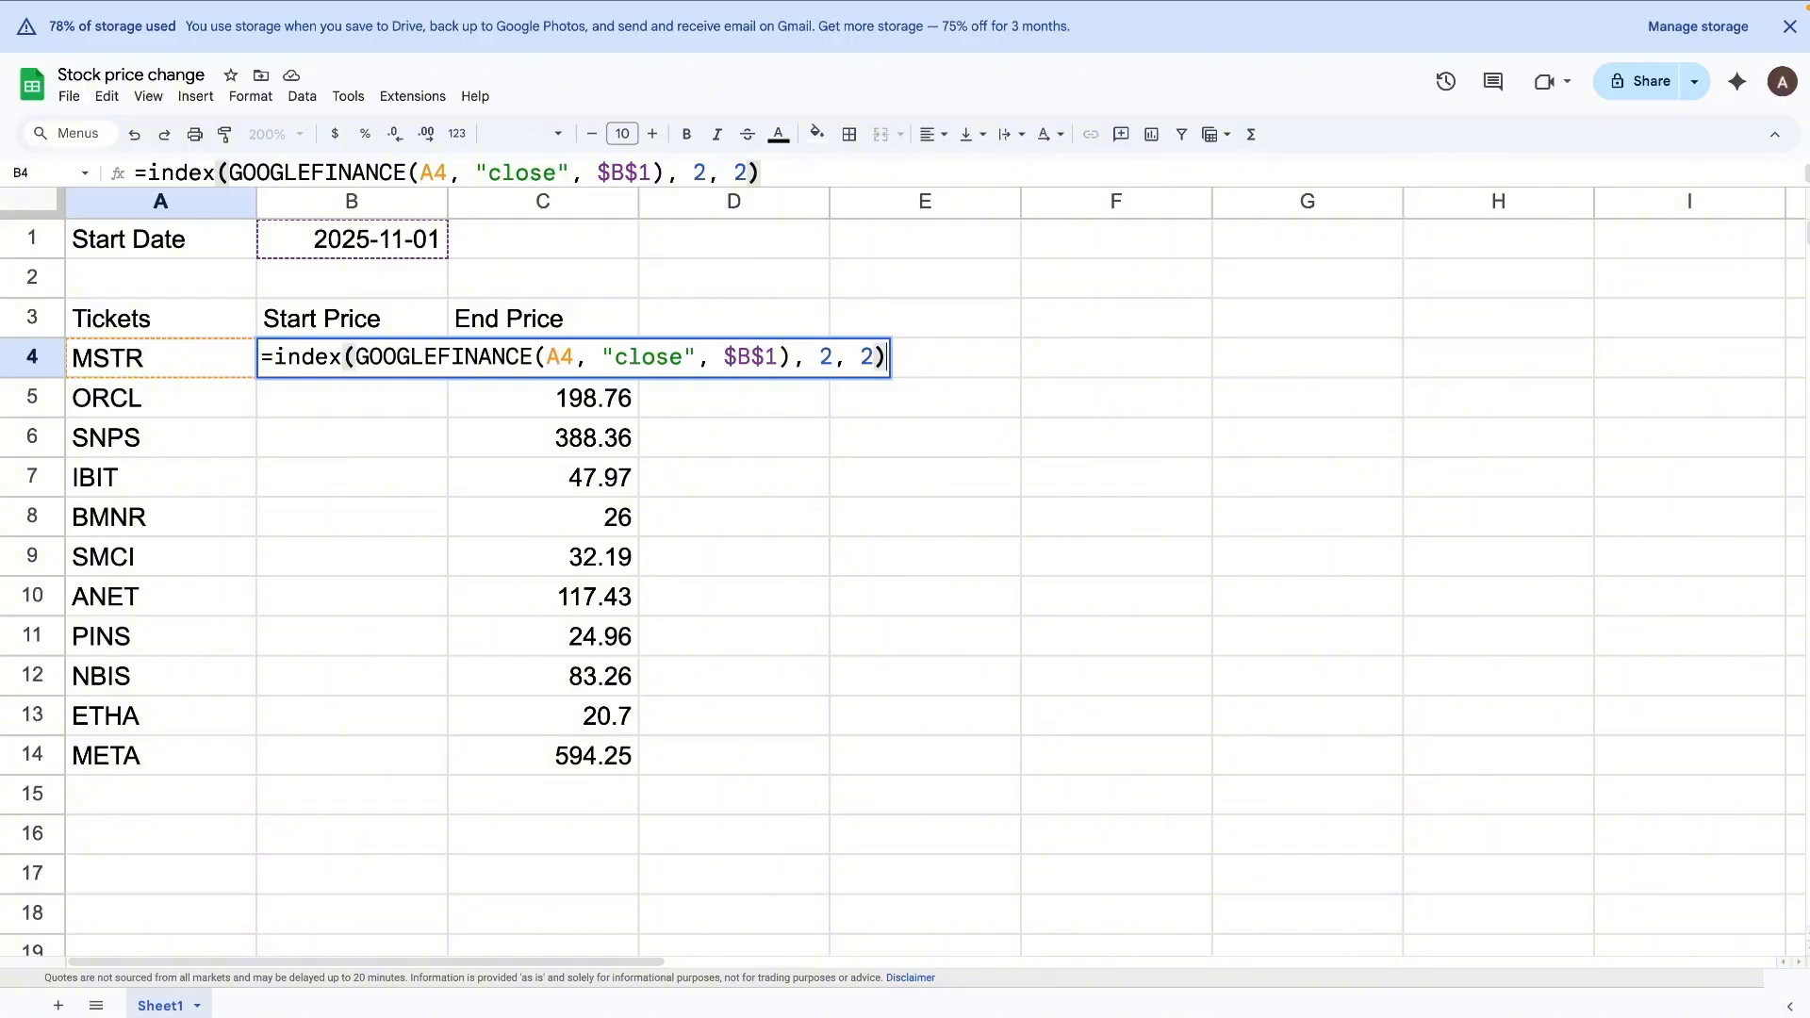
{"action": "key", "text": "Return"}
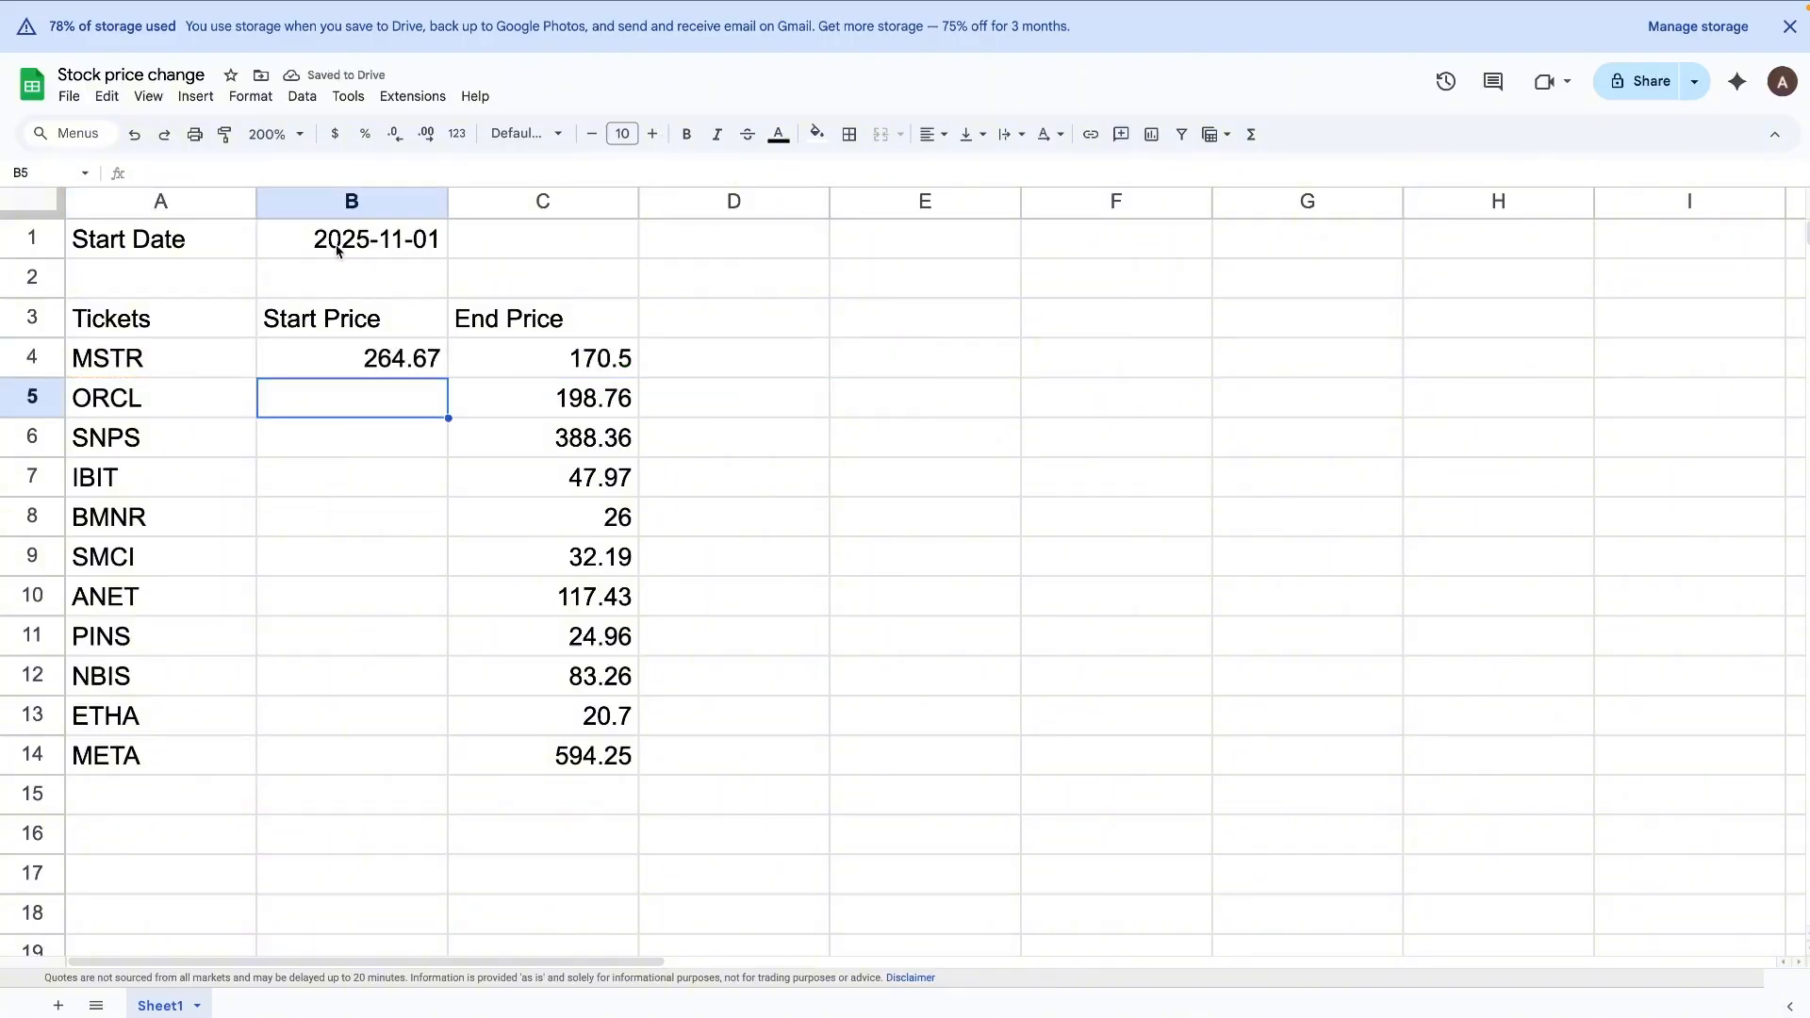
Step: Fill the Start Price formula from B4 down through B14 for all the tickers
{"action": "left_click", "coordinate": [369, 359]}
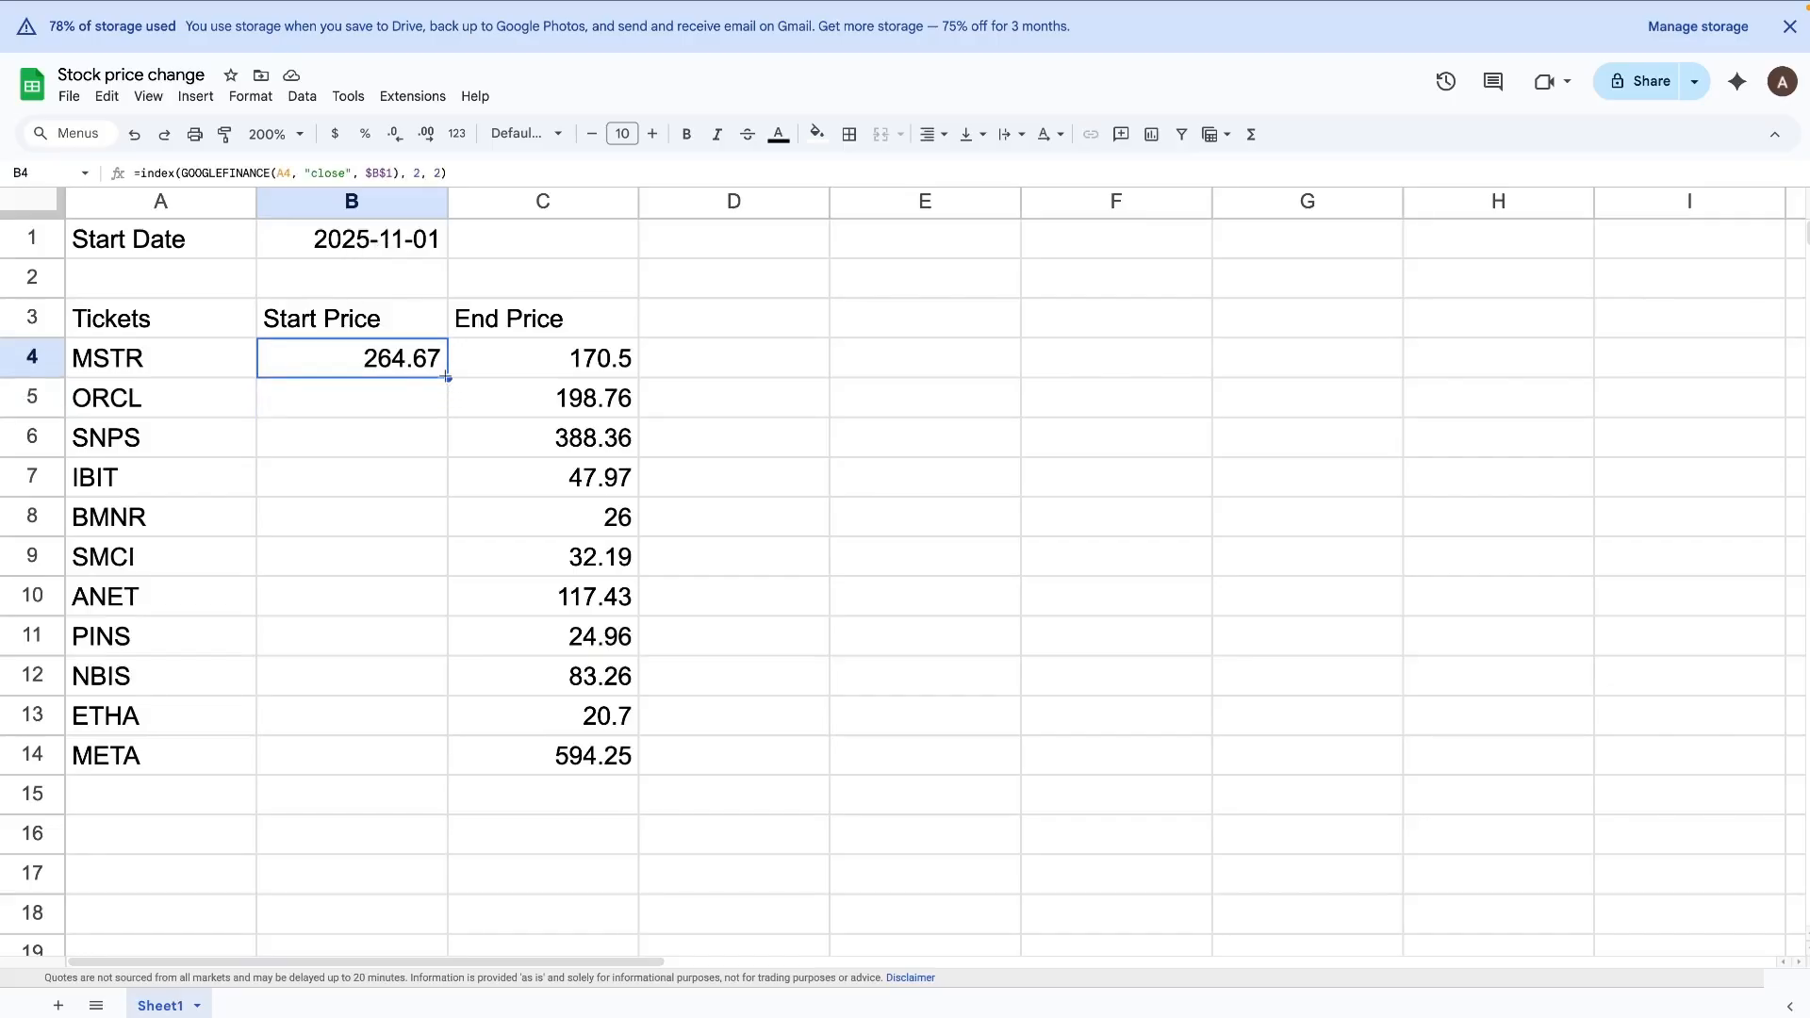
{"action": "left_click_drag", "start_coordinate": [448, 377], "coordinate": [428, 472]}
{"action": "left_click", "coordinate": [457, 392]}
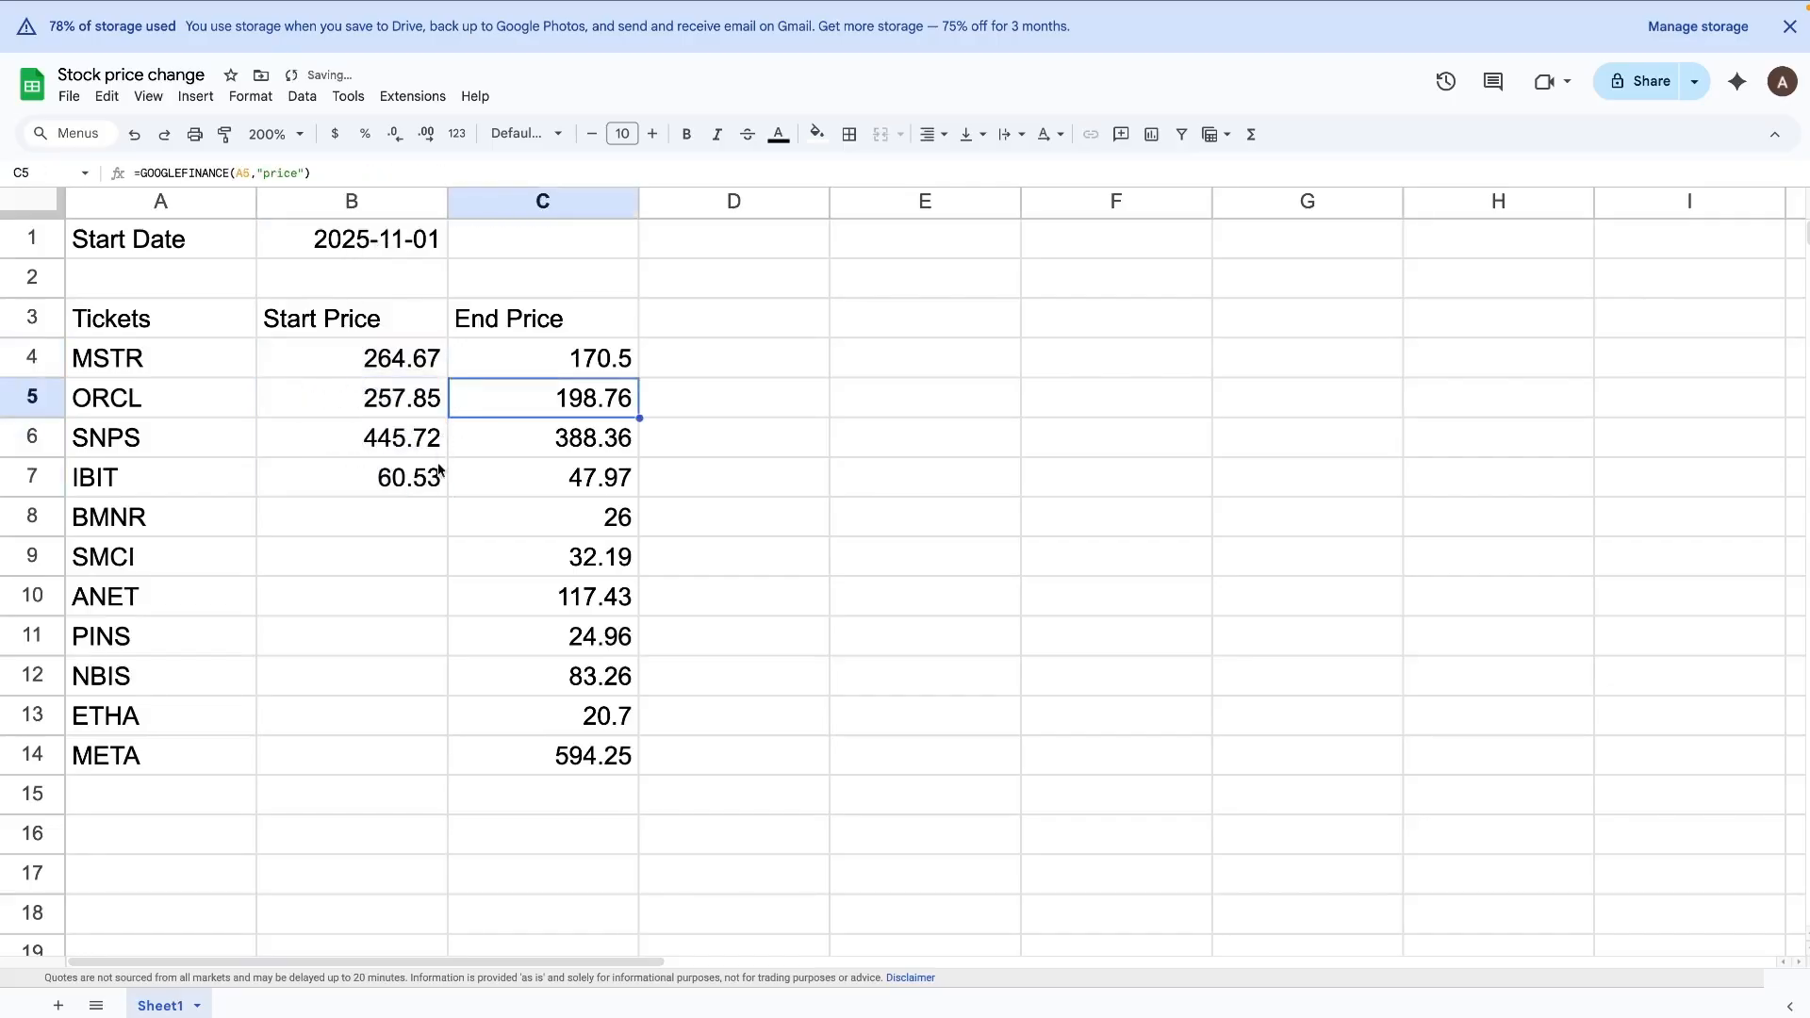
{"action": "left_click", "coordinate": [420, 359]}
{"action": "left_click", "coordinate": [415, 479], "text": "shift"}
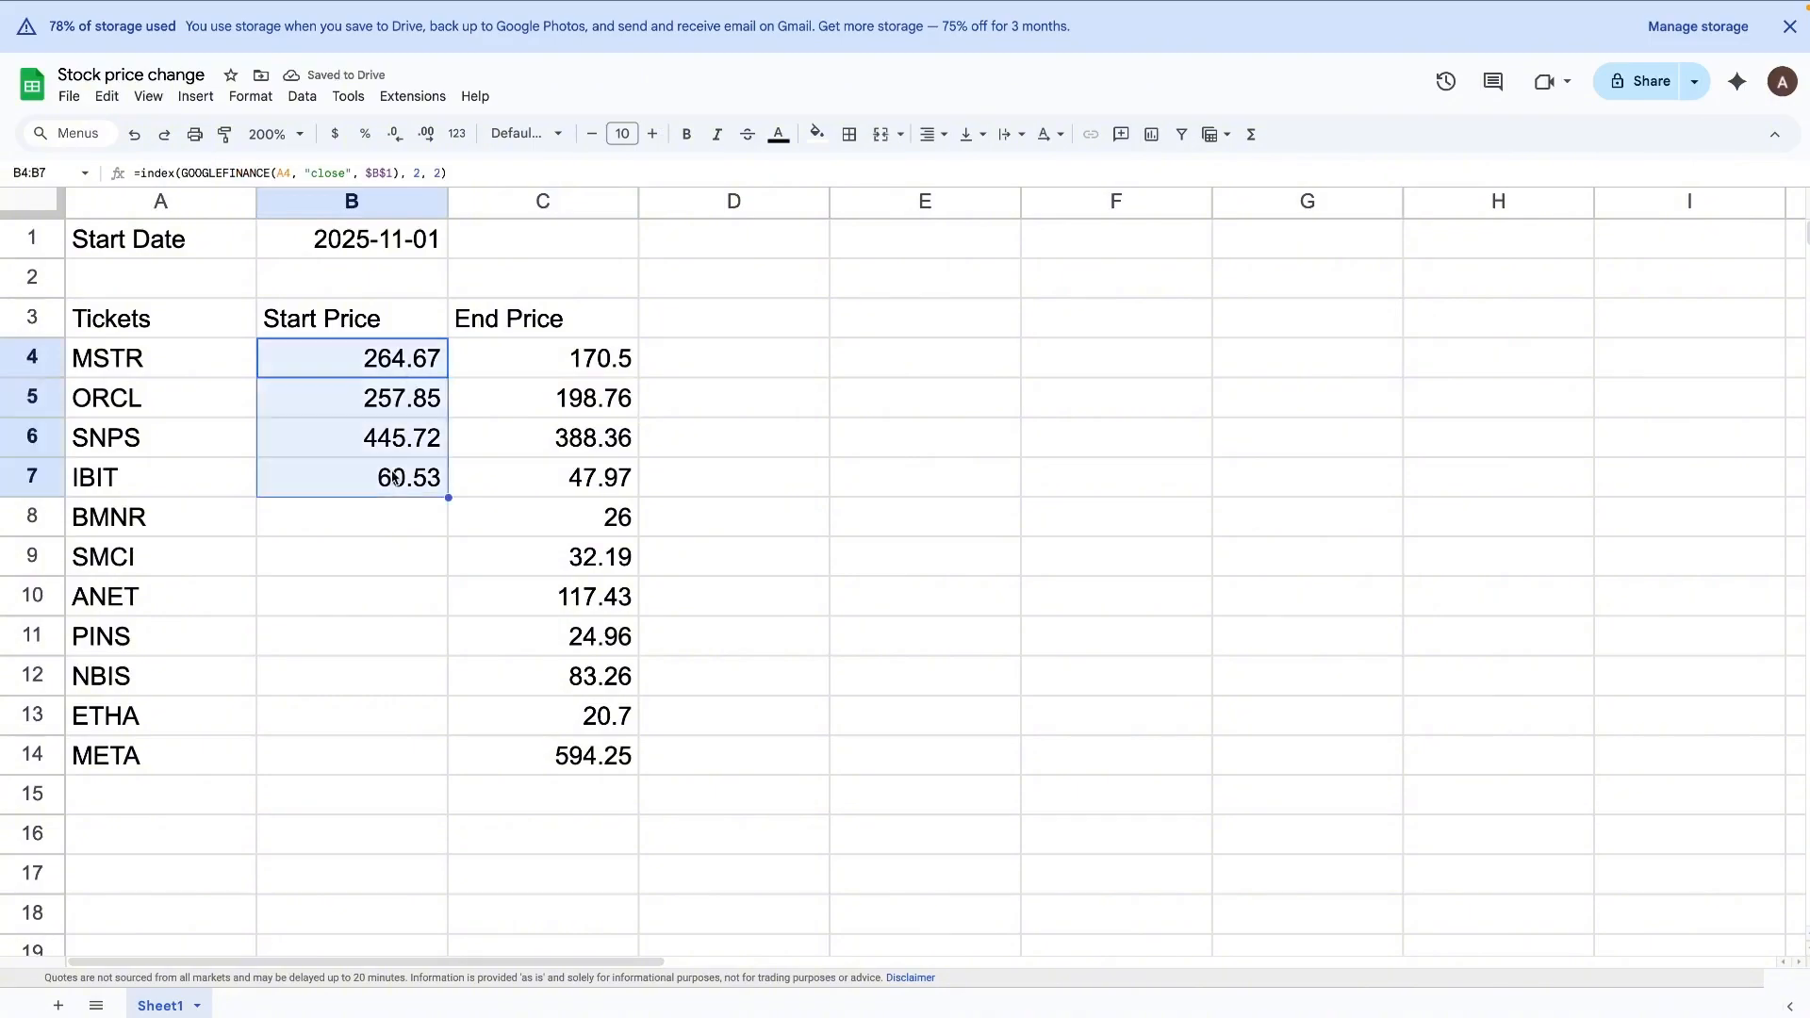
{"action": "left_click_drag", "start_coordinate": [449, 498], "coordinate": [411, 768]}
Step: Add the column heading "Price Diff %" in D3
{"action": "left_click", "coordinate": [776, 329]}
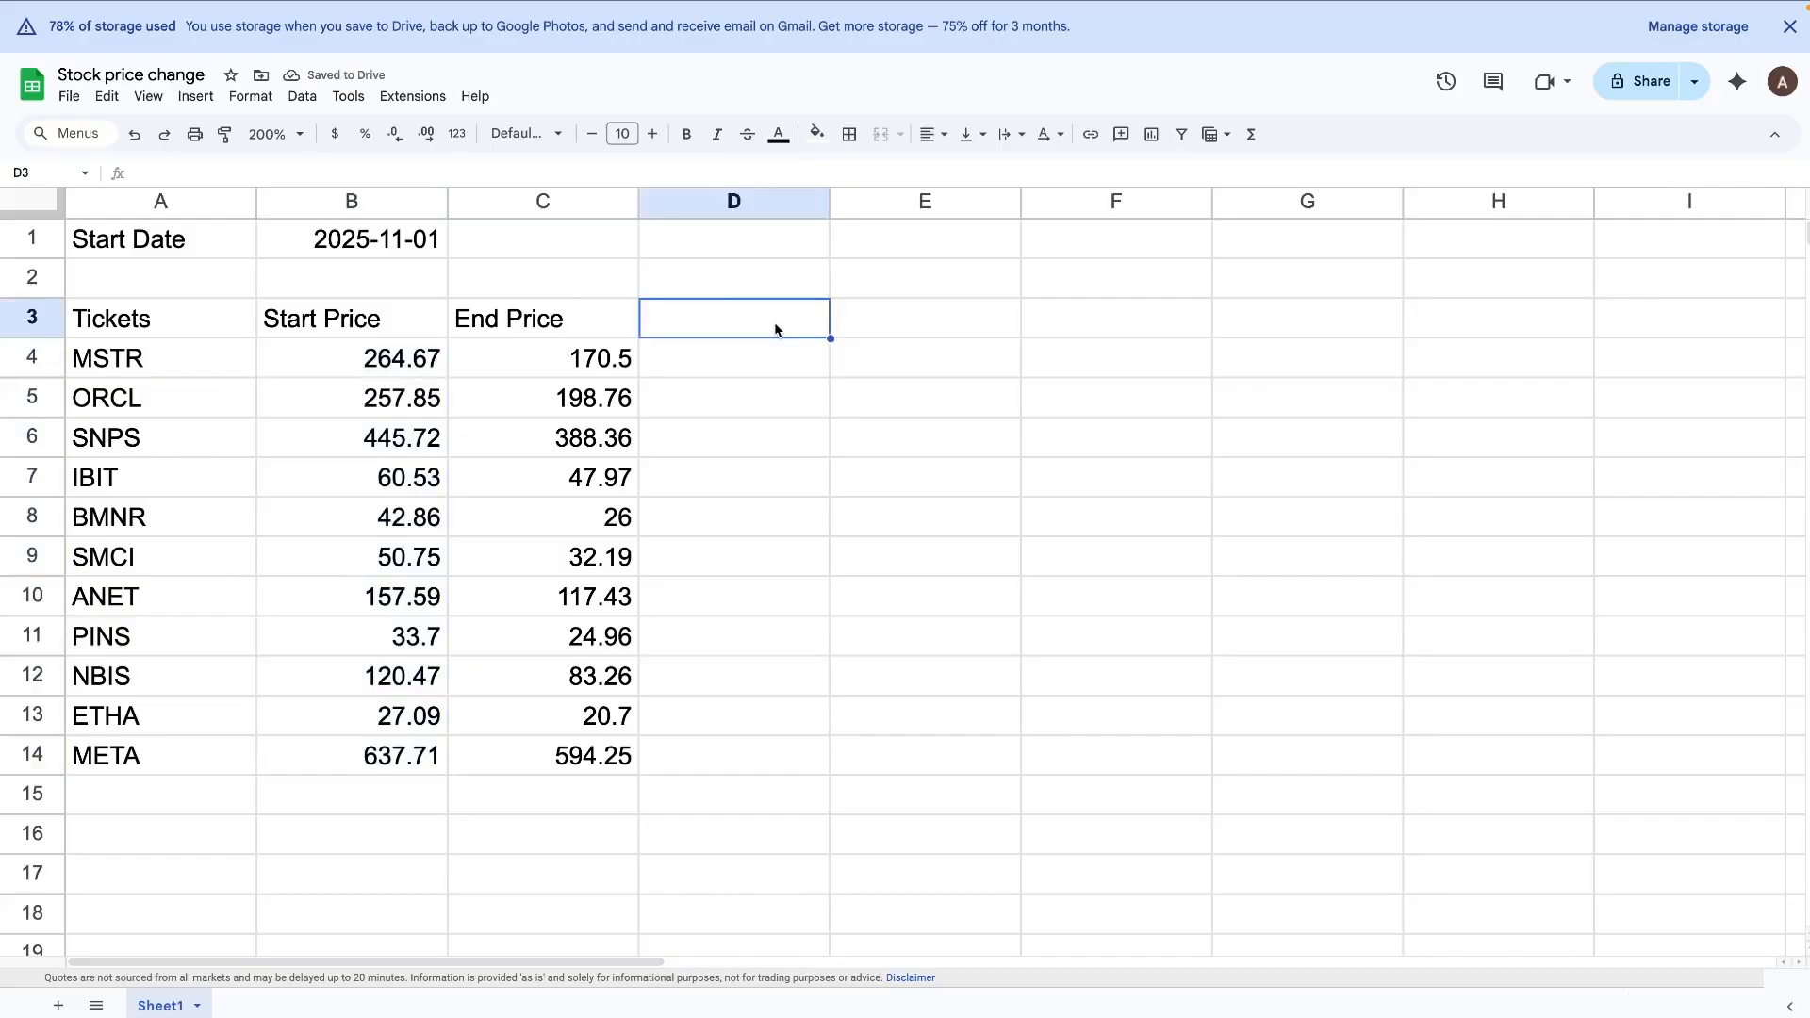
{"action": "type", "text": "Pric"}
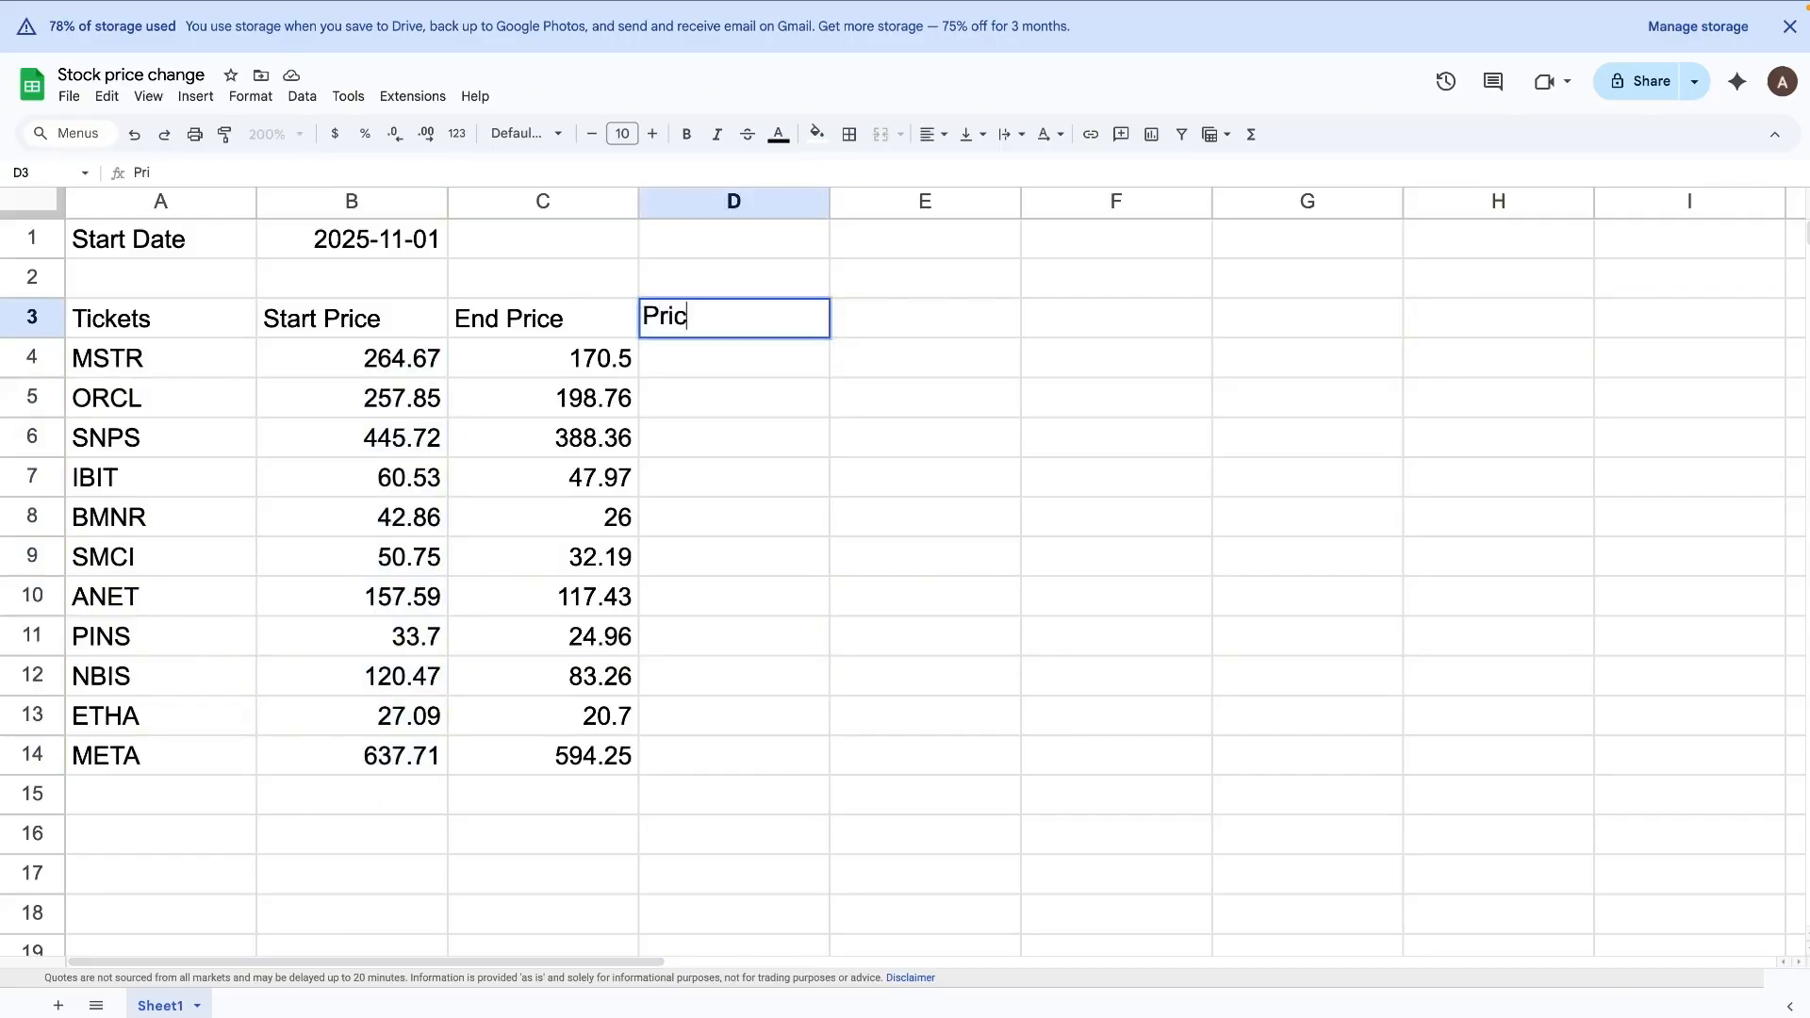
{"action": "type", "text": "e Diff %"}
{"action": "key", "text": "Return"}
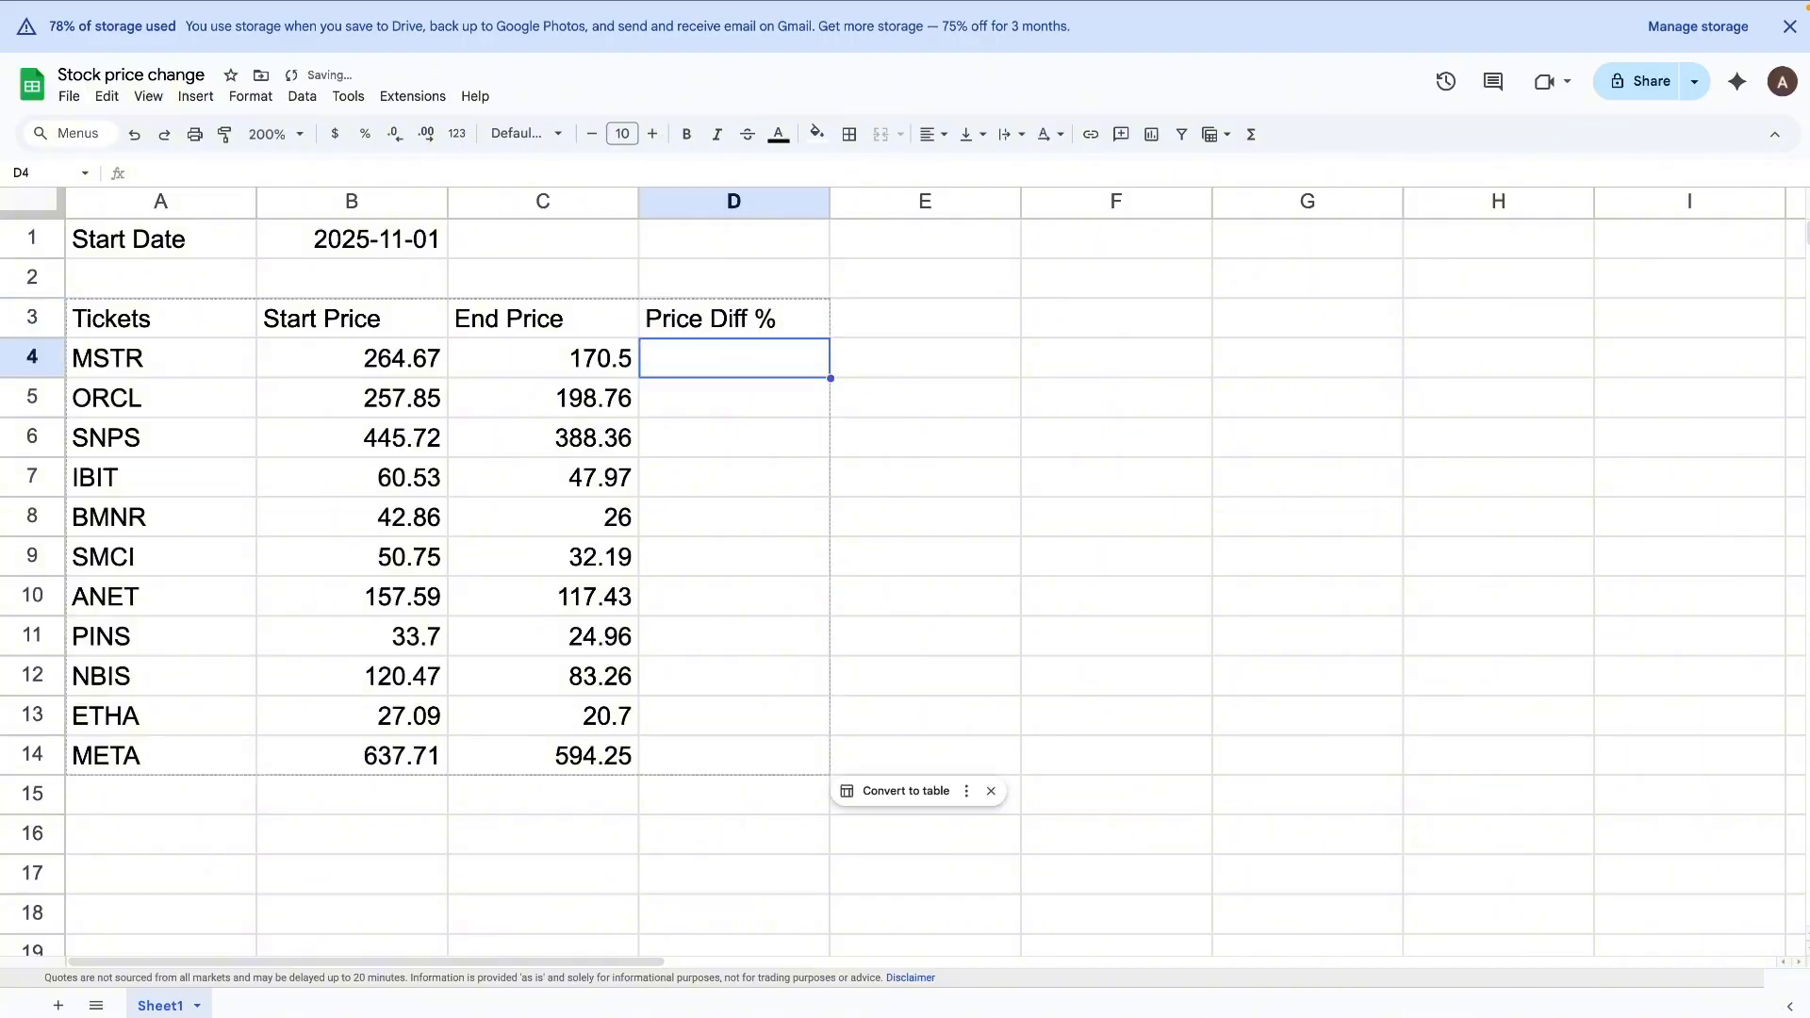
Step: Enter the formula =(C4-B4)/B4 in D4 and fill it down through D14 for all the tickers
{"action": "type", "text": "="}
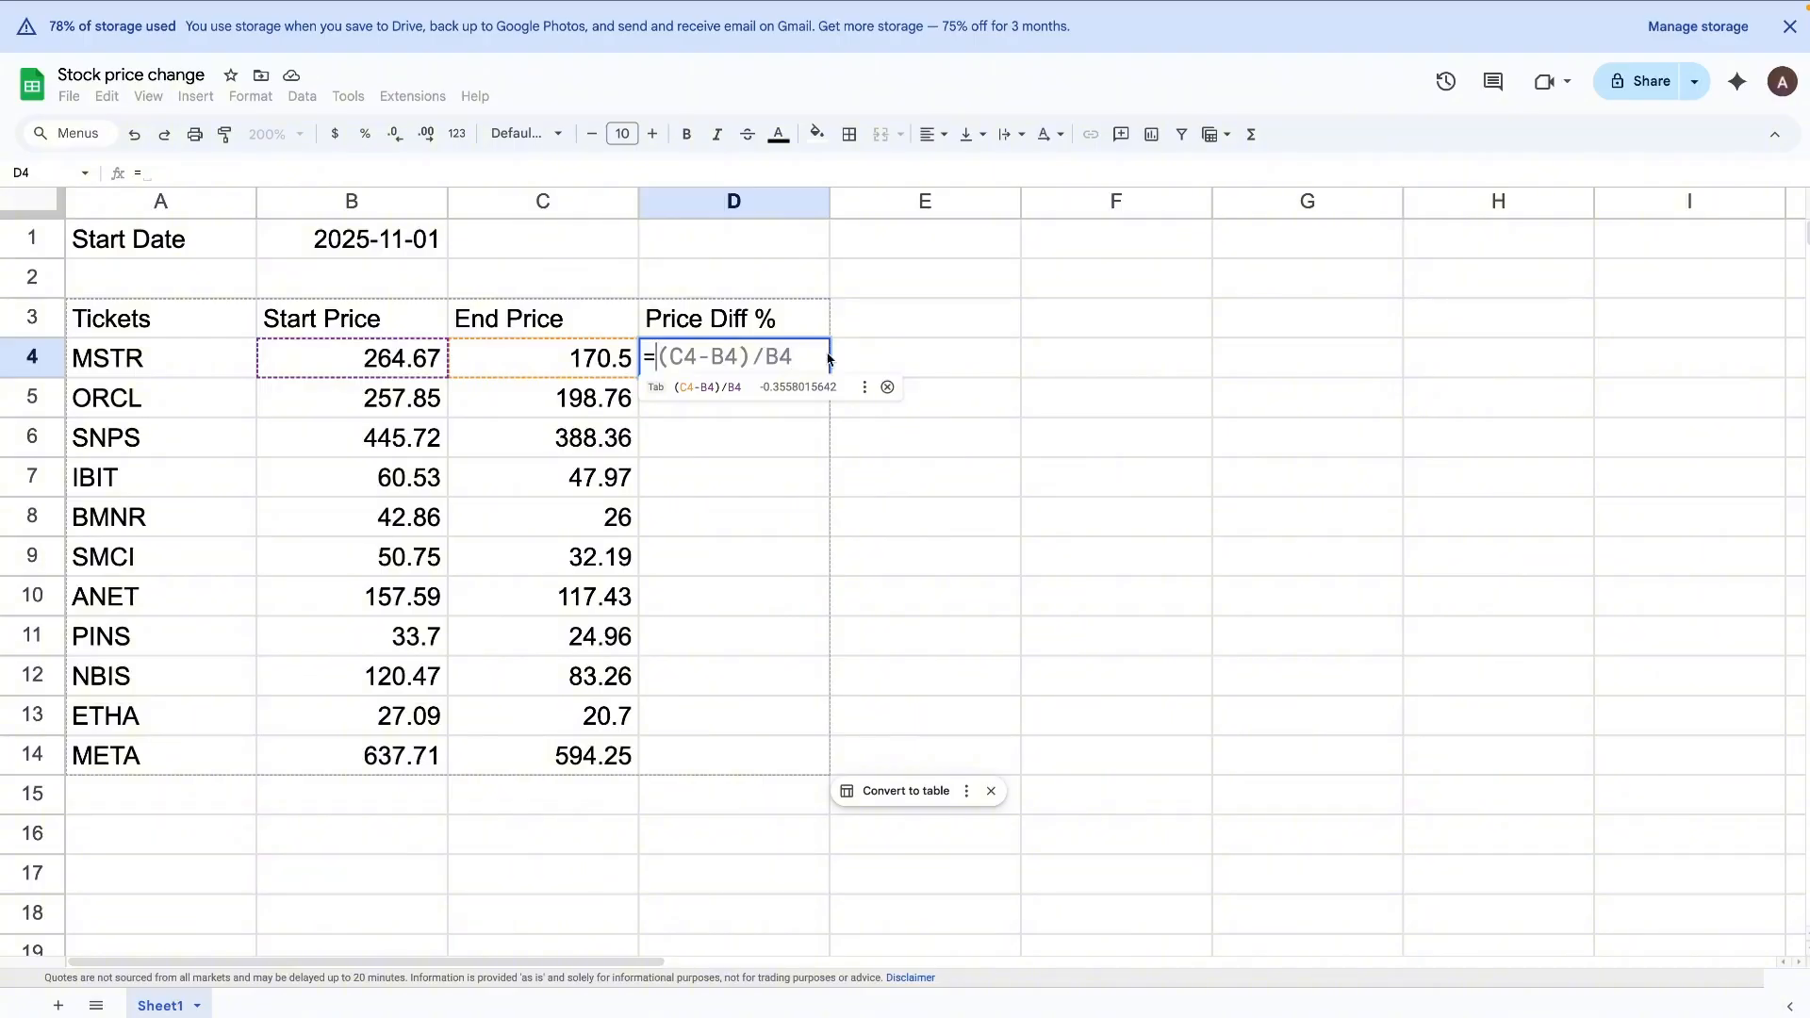
{"action": "key", "text": "Tab"}
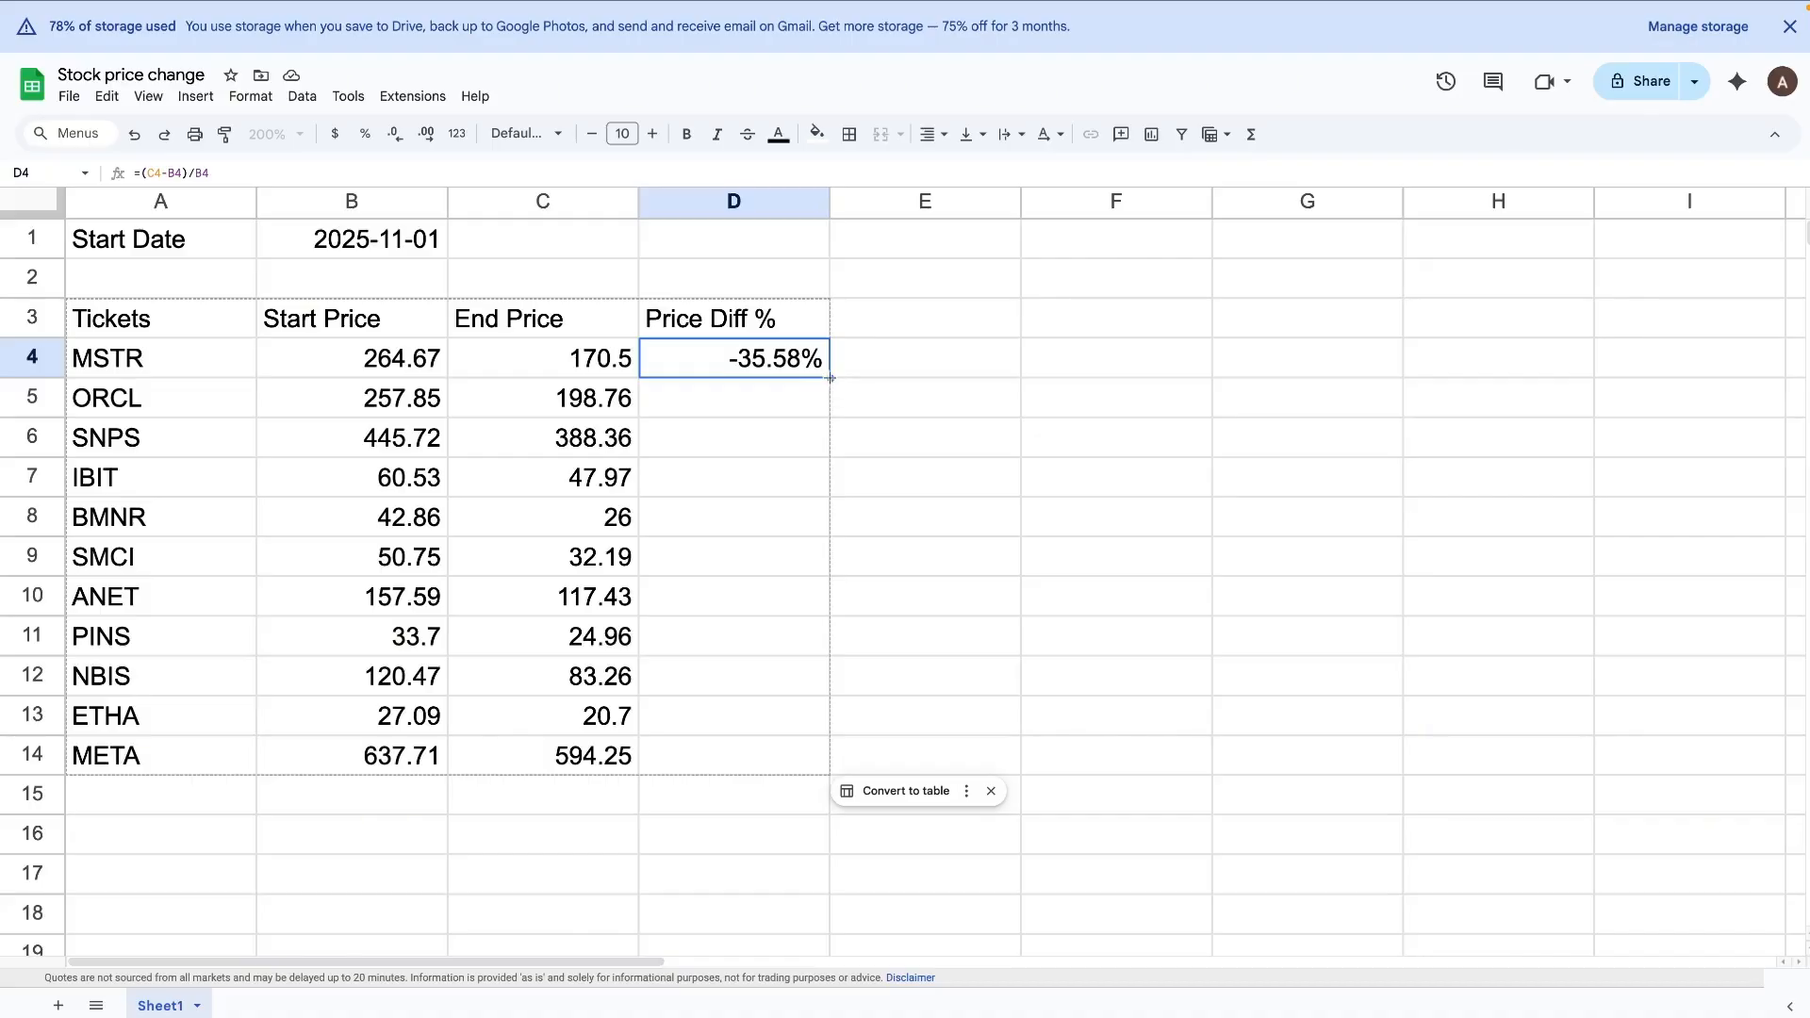
{"action": "left_click_drag", "start_coordinate": [830, 379], "coordinate": [813, 765]}
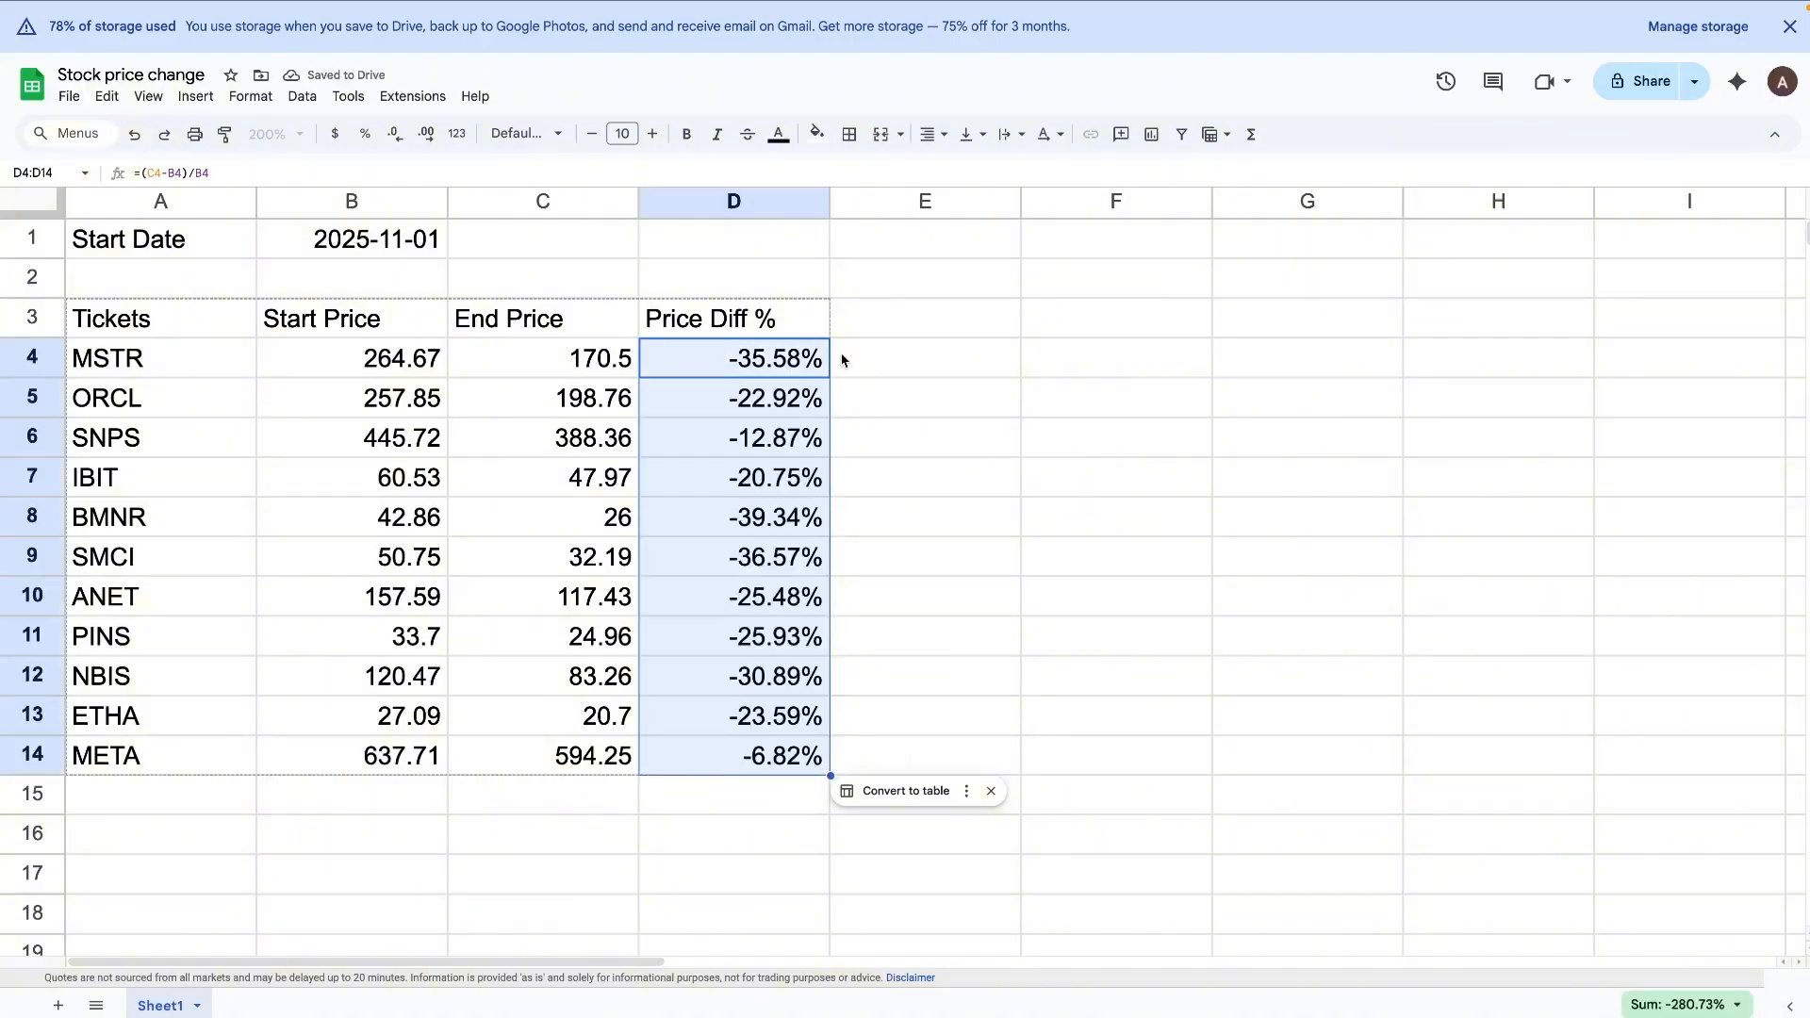
{"action": "left_click", "coordinate": [874, 356]}
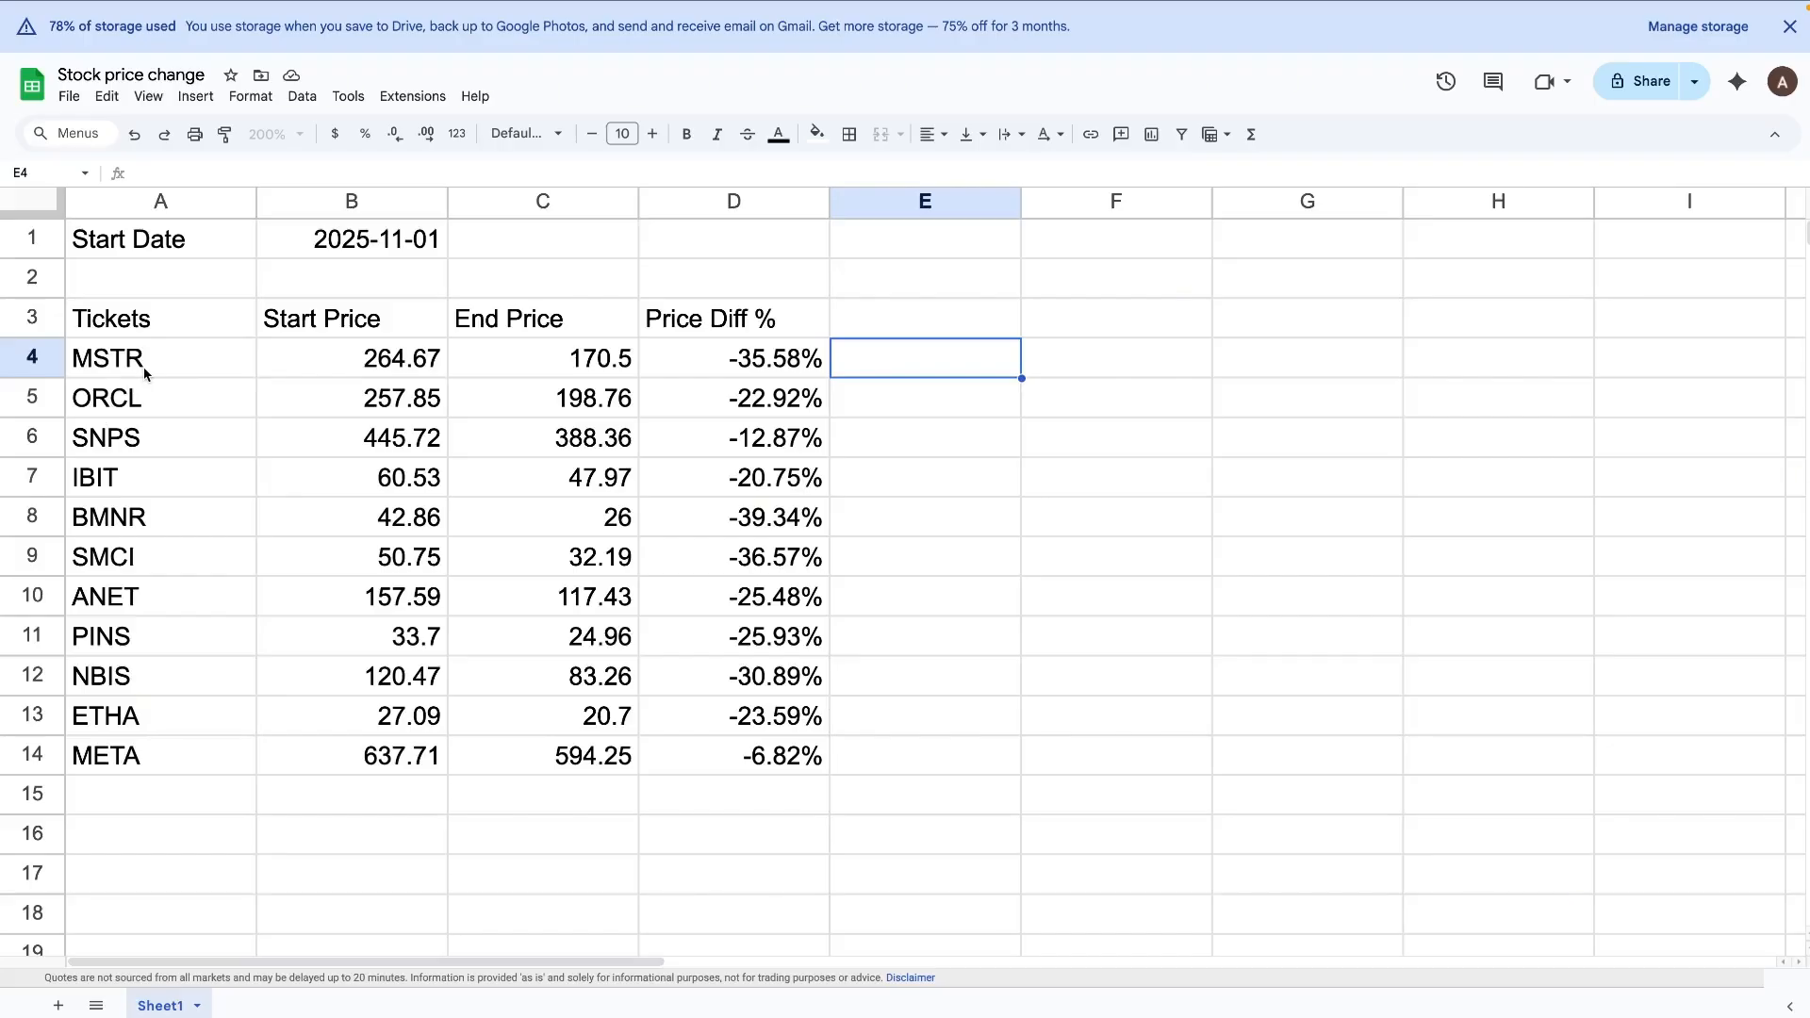
Step: Examine the percentage price differences of individual tickers, including ORCL, IBIT, BMNR and META
{"action": "left_click", "coordinate": [198, 387]}
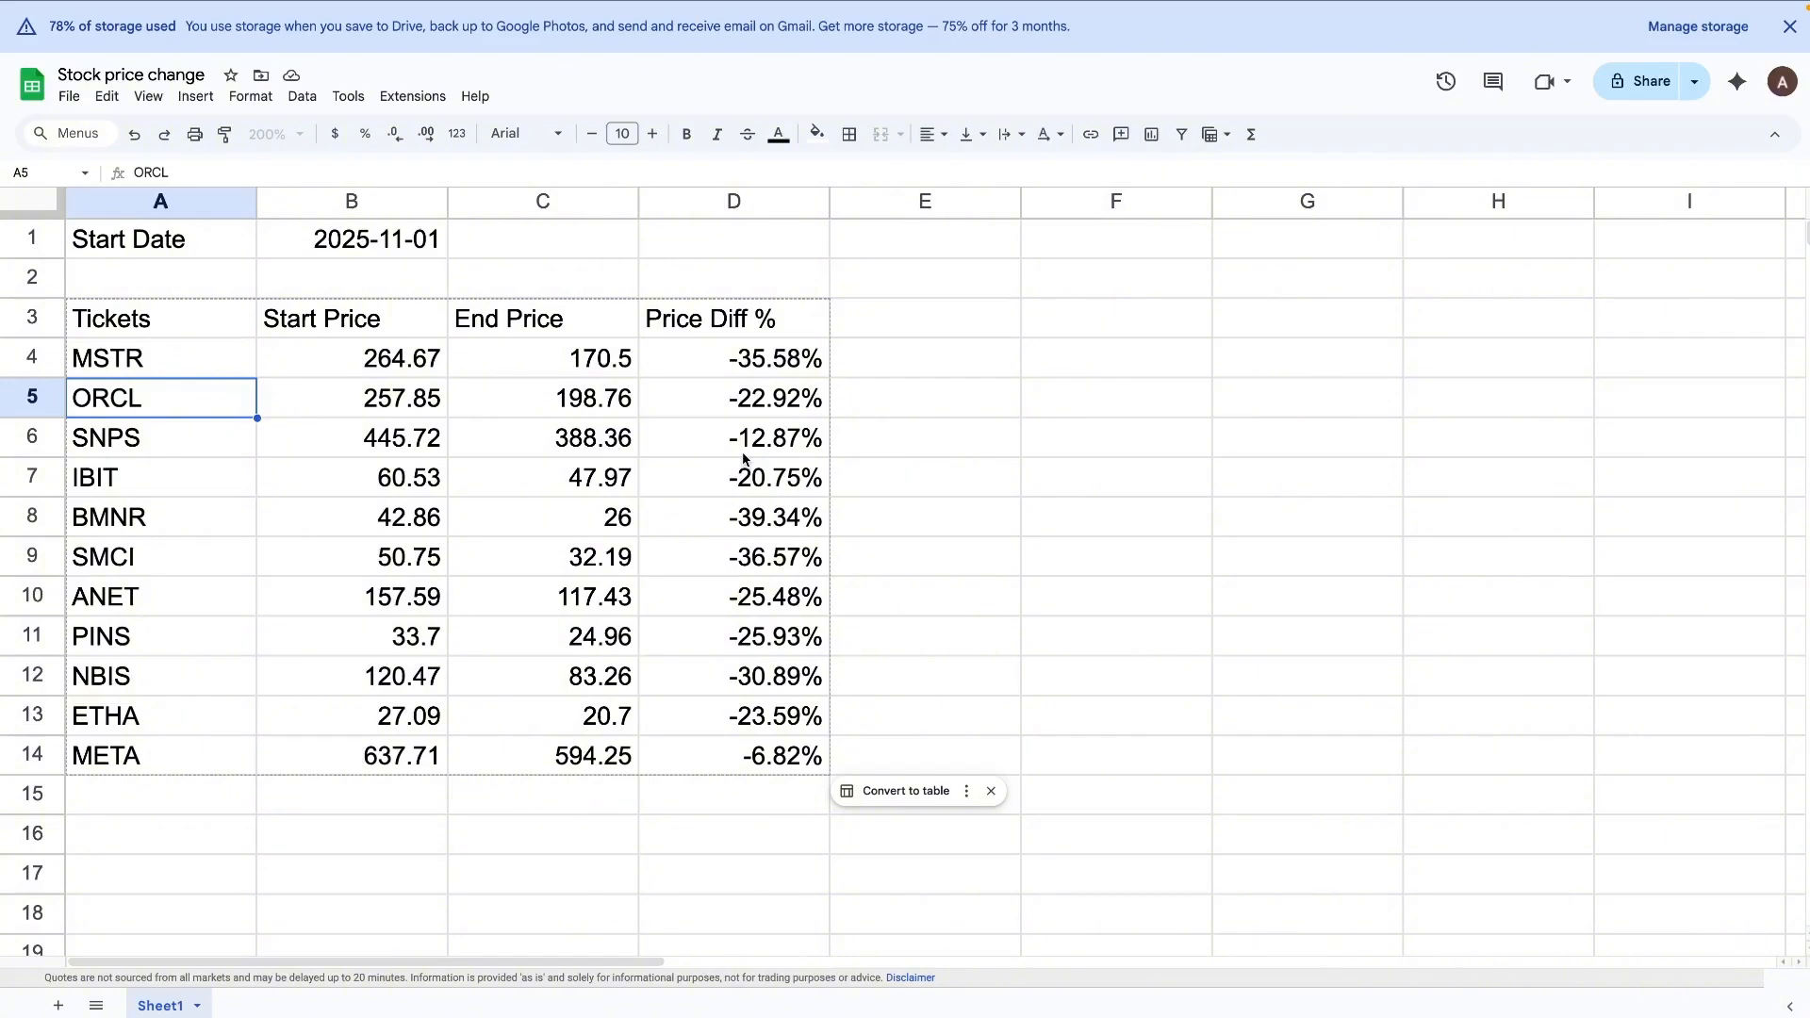
{"action": "left_click", "coordinate": [199, 496]}
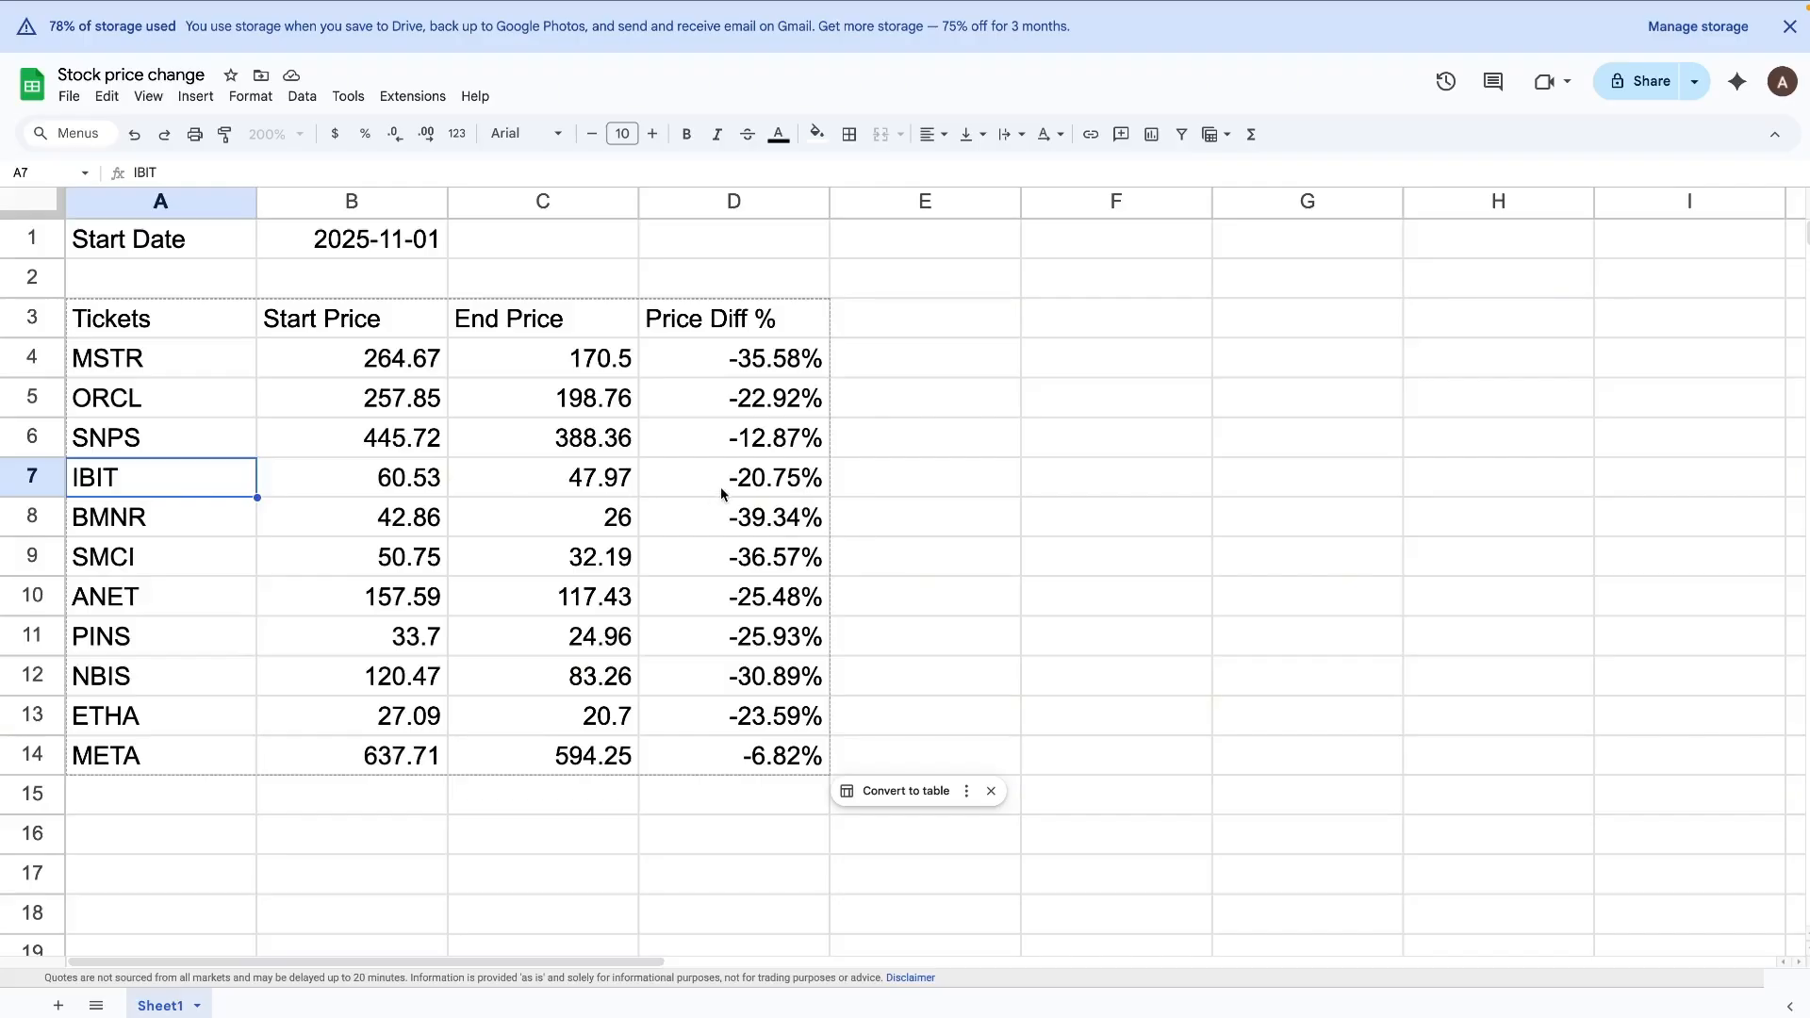
{"action": "left_click", "coordinate": [192, 518]}
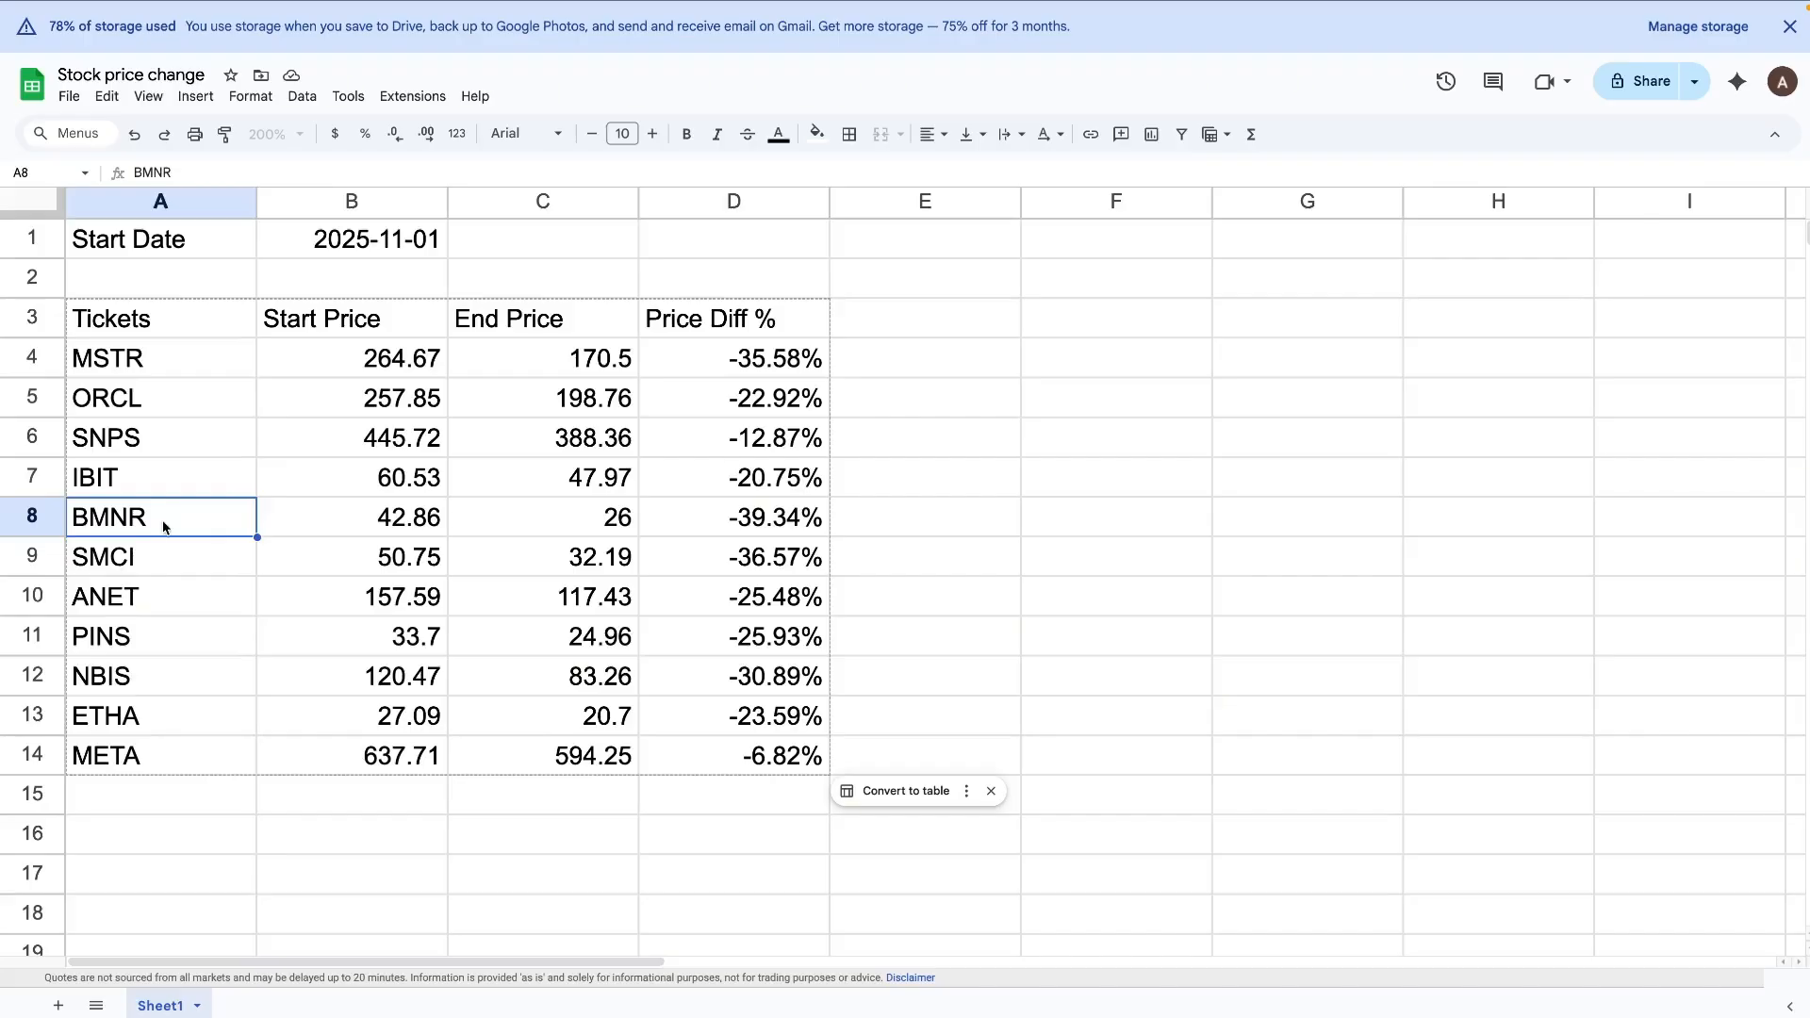
{"action": "left_click", "coordinate": [810, 533]}
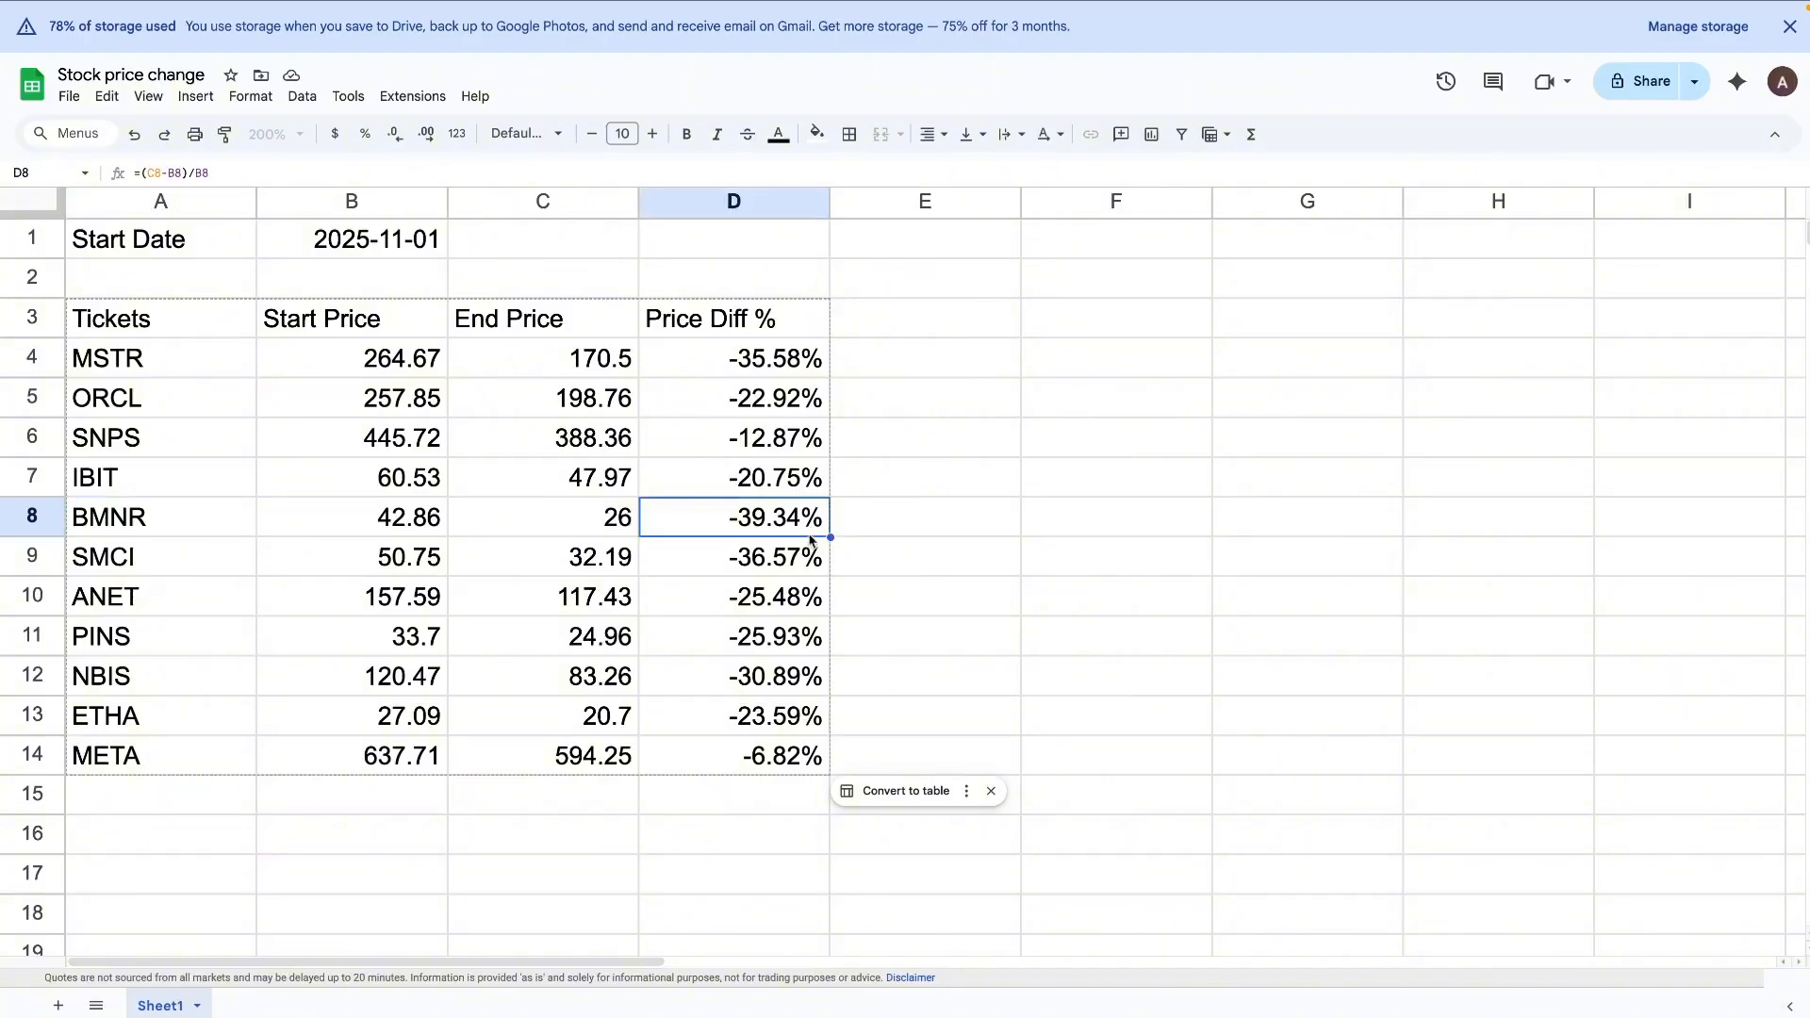
{"action": "left_click", "coordinate": [214, 751]}
{"action": "left_click", "coordinate": [681, 756]}
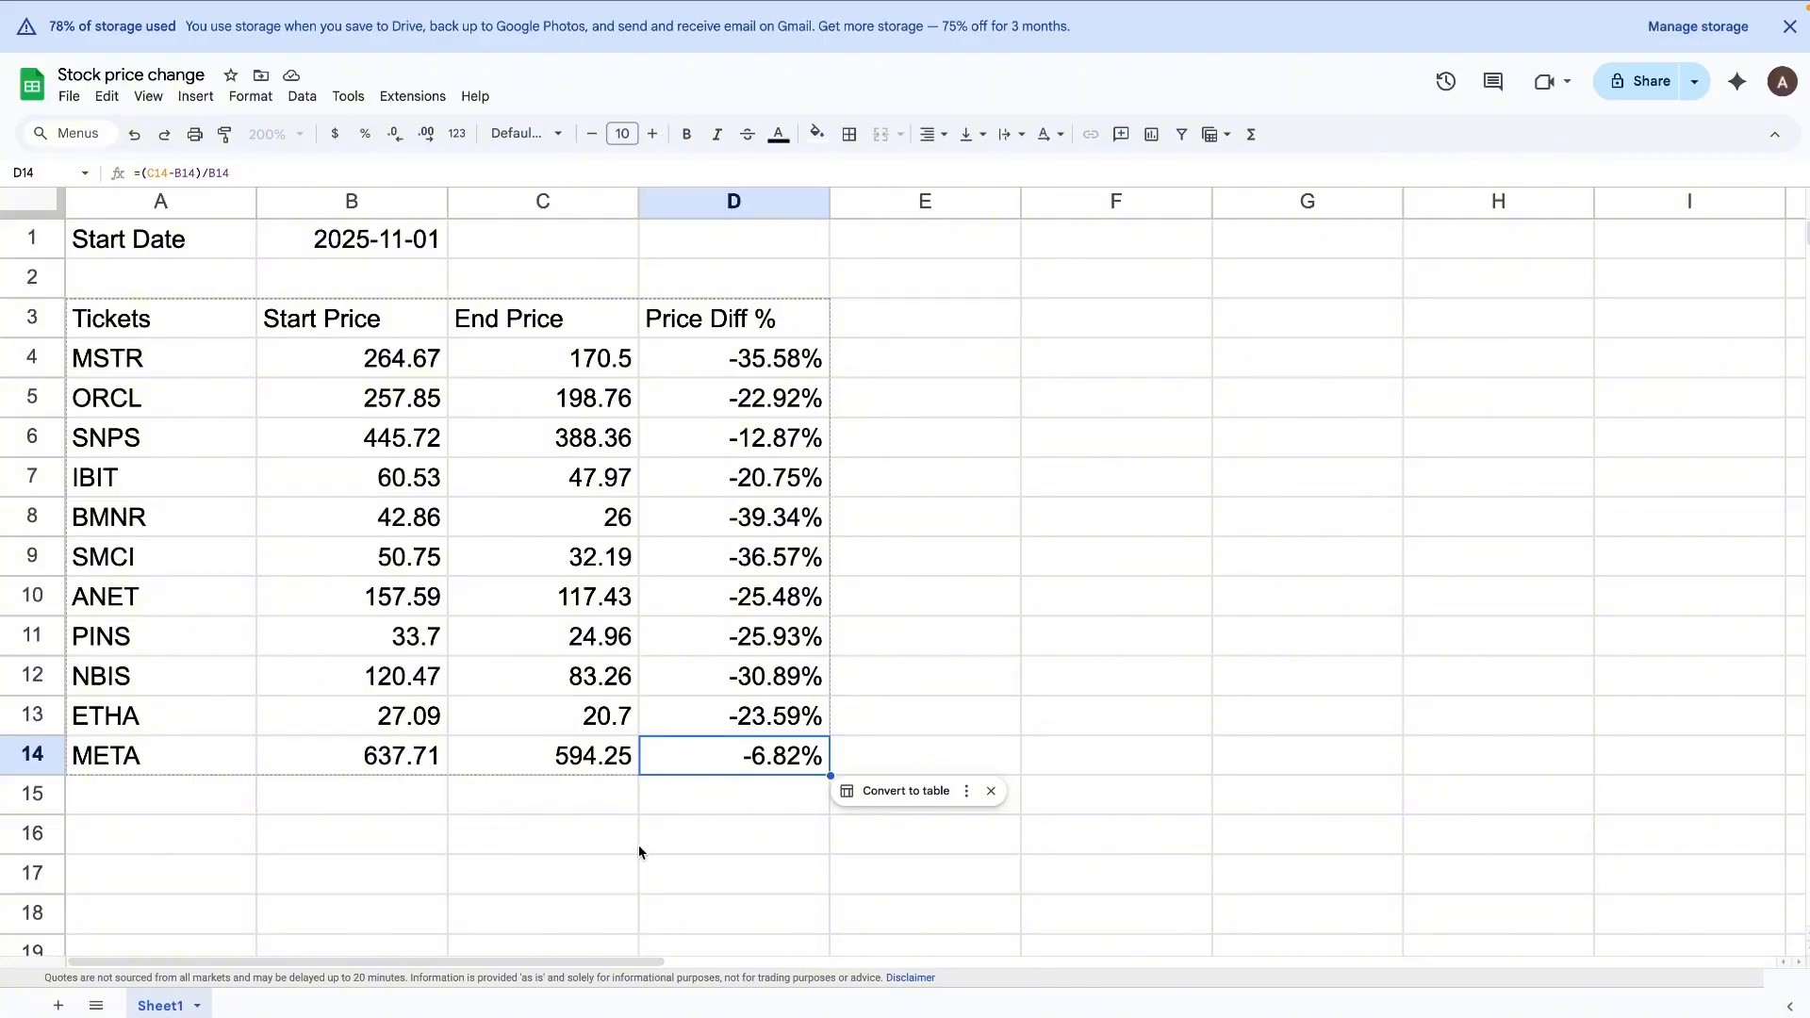
{"action": "left_click", "coordinate": [716, 798]}
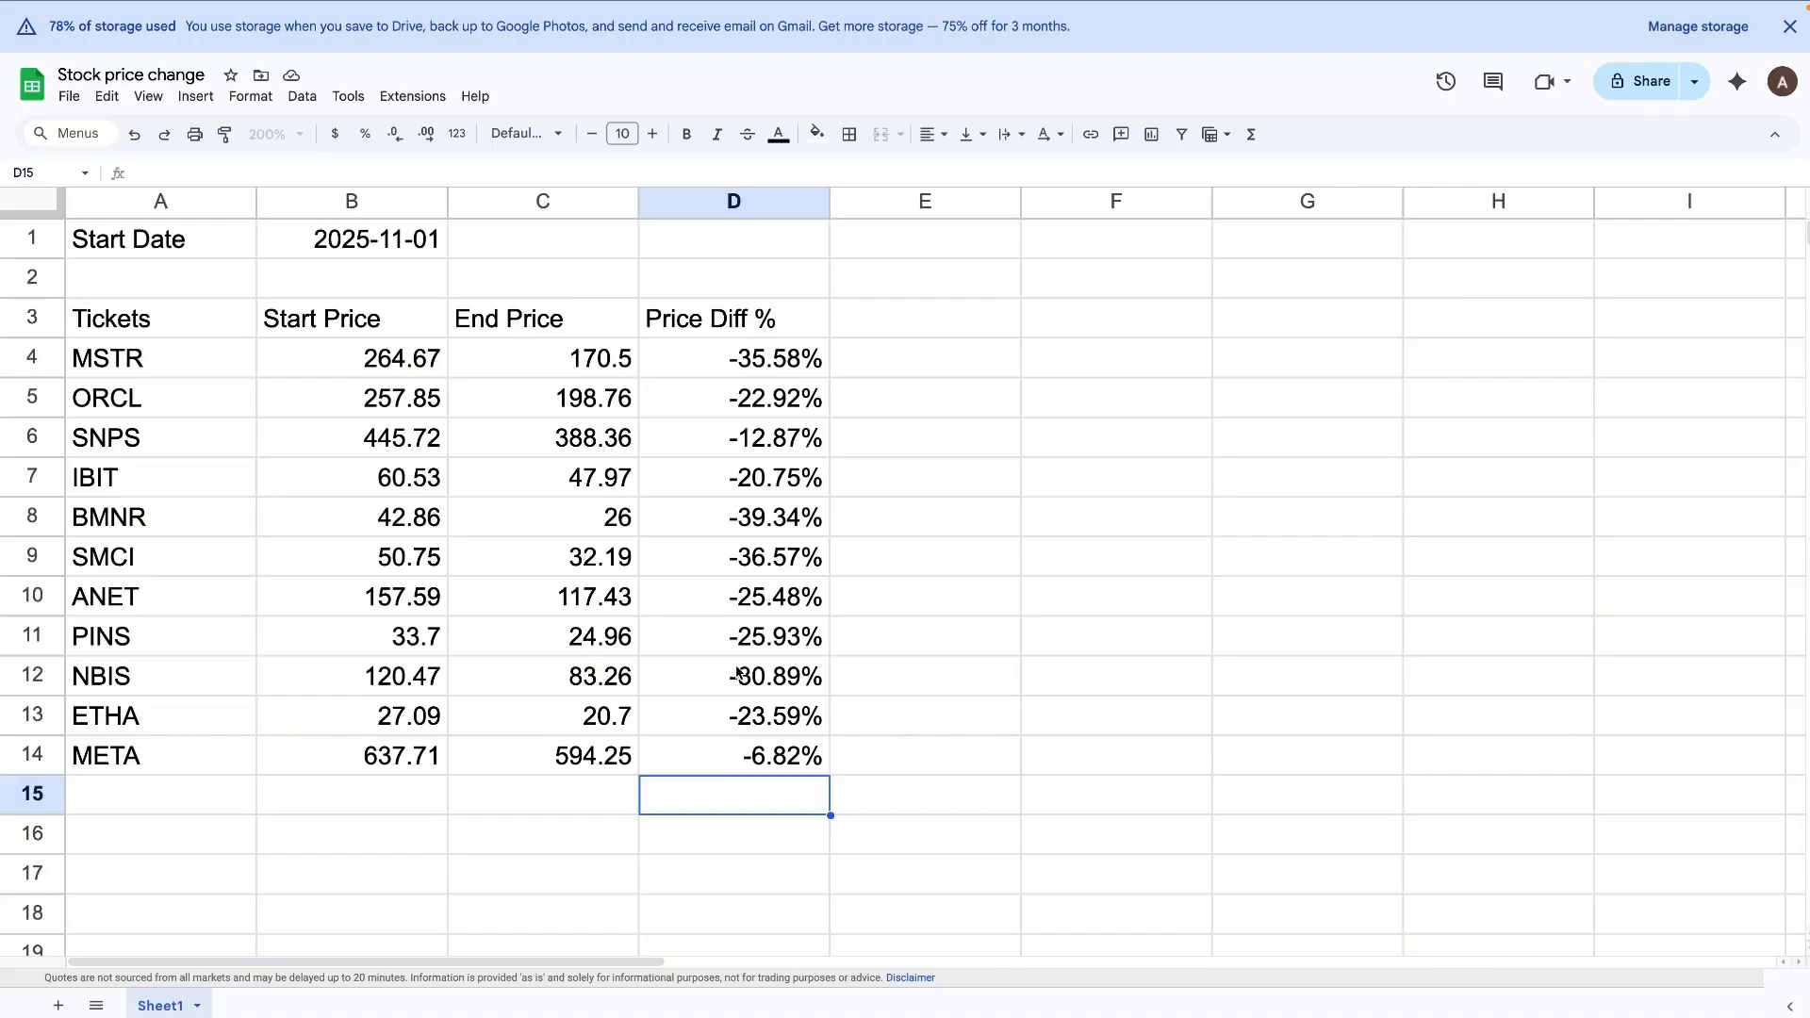
Step: Set the start date in B1 to 2025-10-01 and check the first ticker's price difference
{"action": "left_click", "coordinate": [412, 239]}
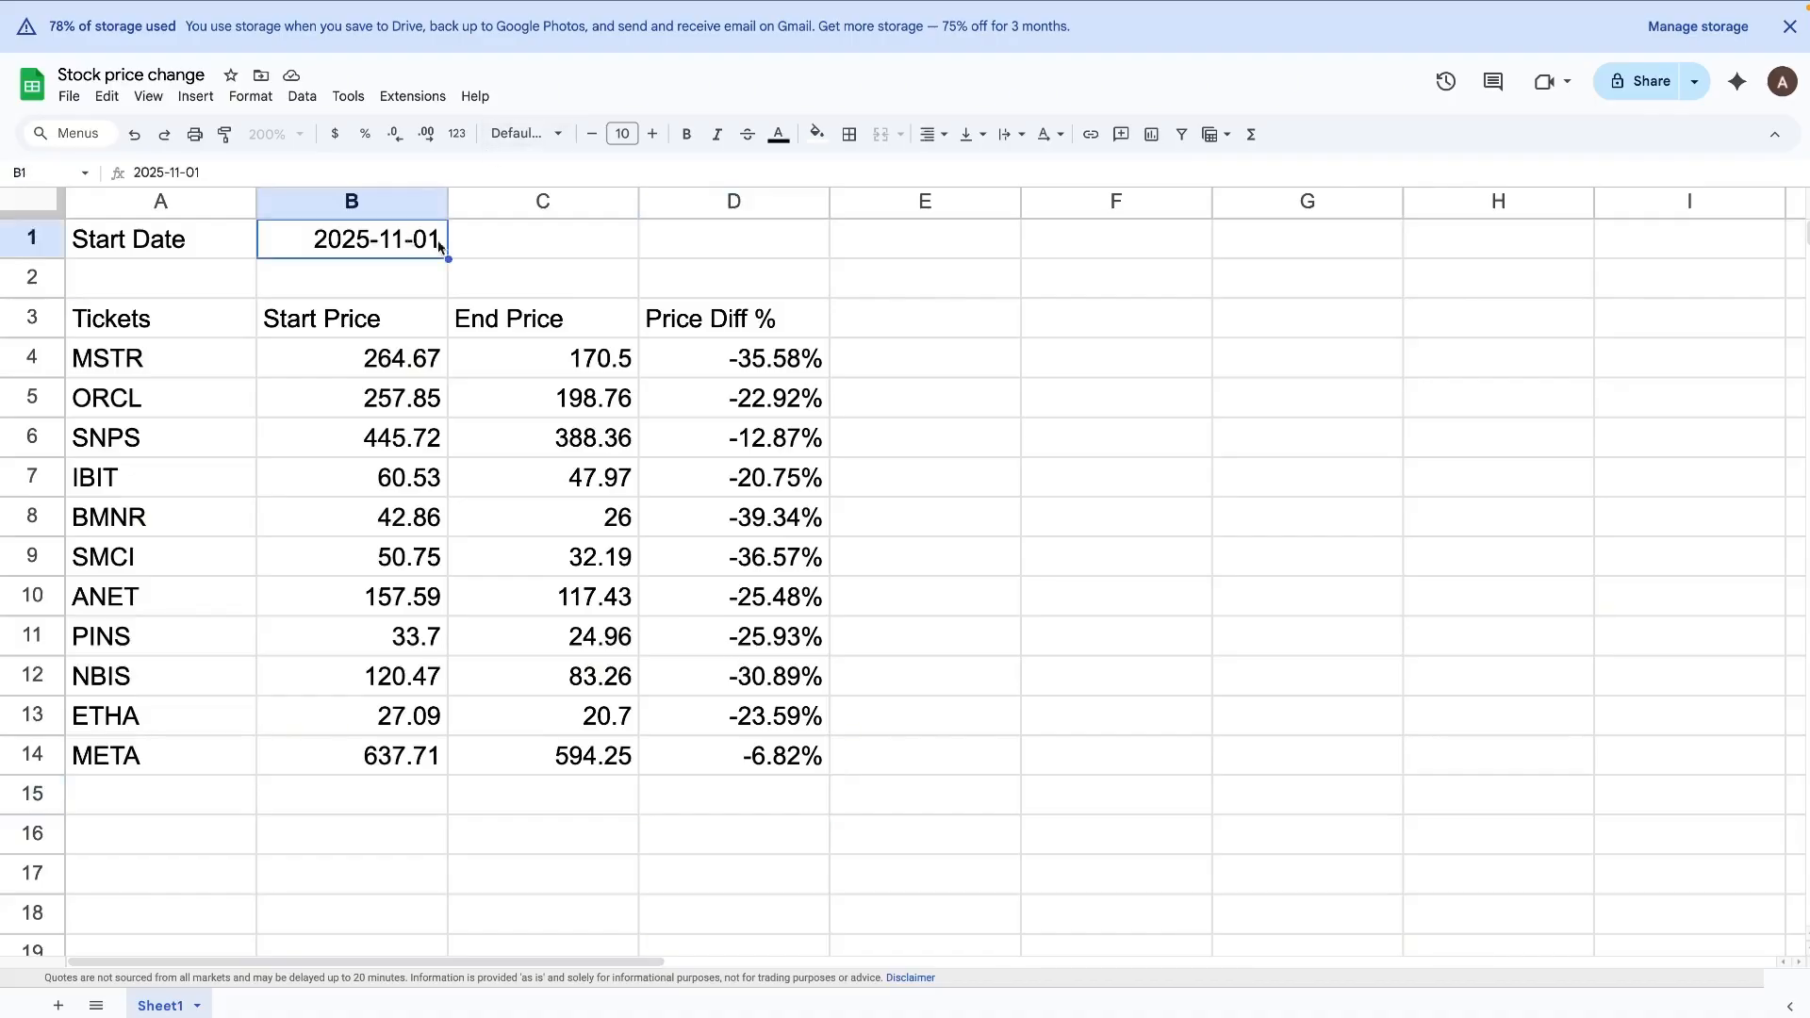
{"action": "left_click", "coordinate": [310, 165]}
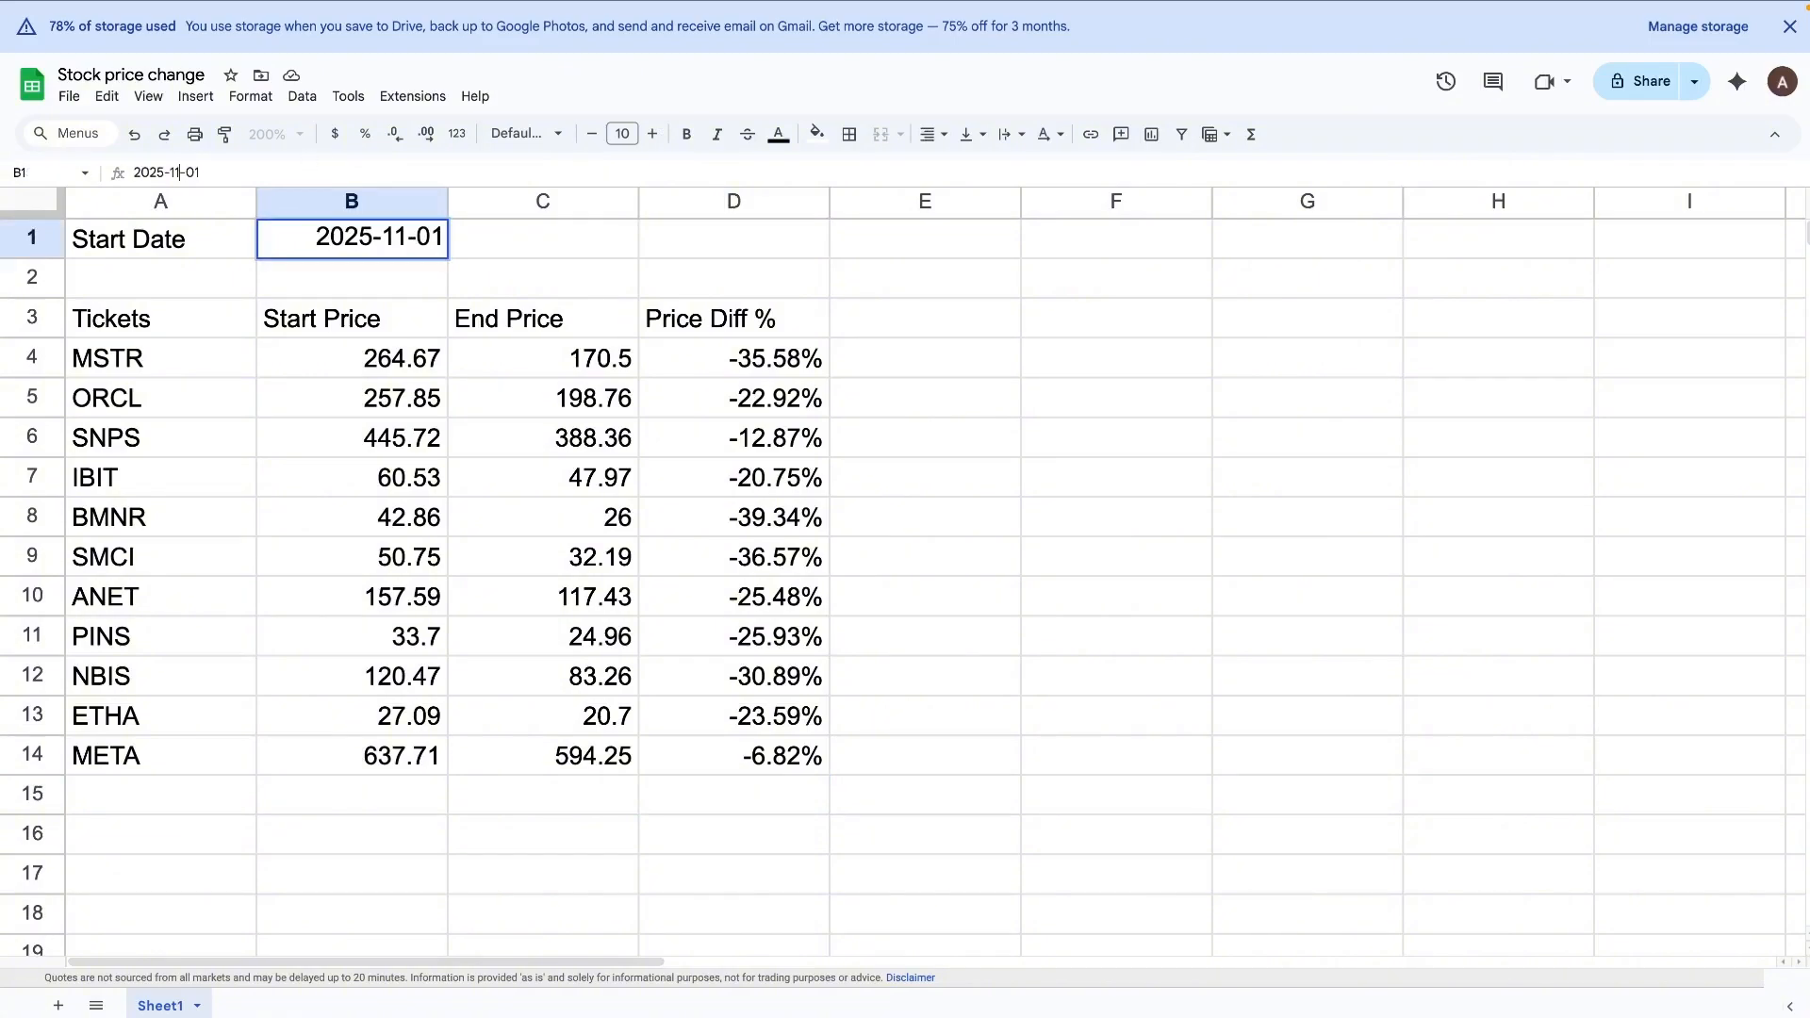
{"action": "key", "text": "BackSpace"}
{"action": "type", "text": "0"}
{"action": "key", "text": "Return"}
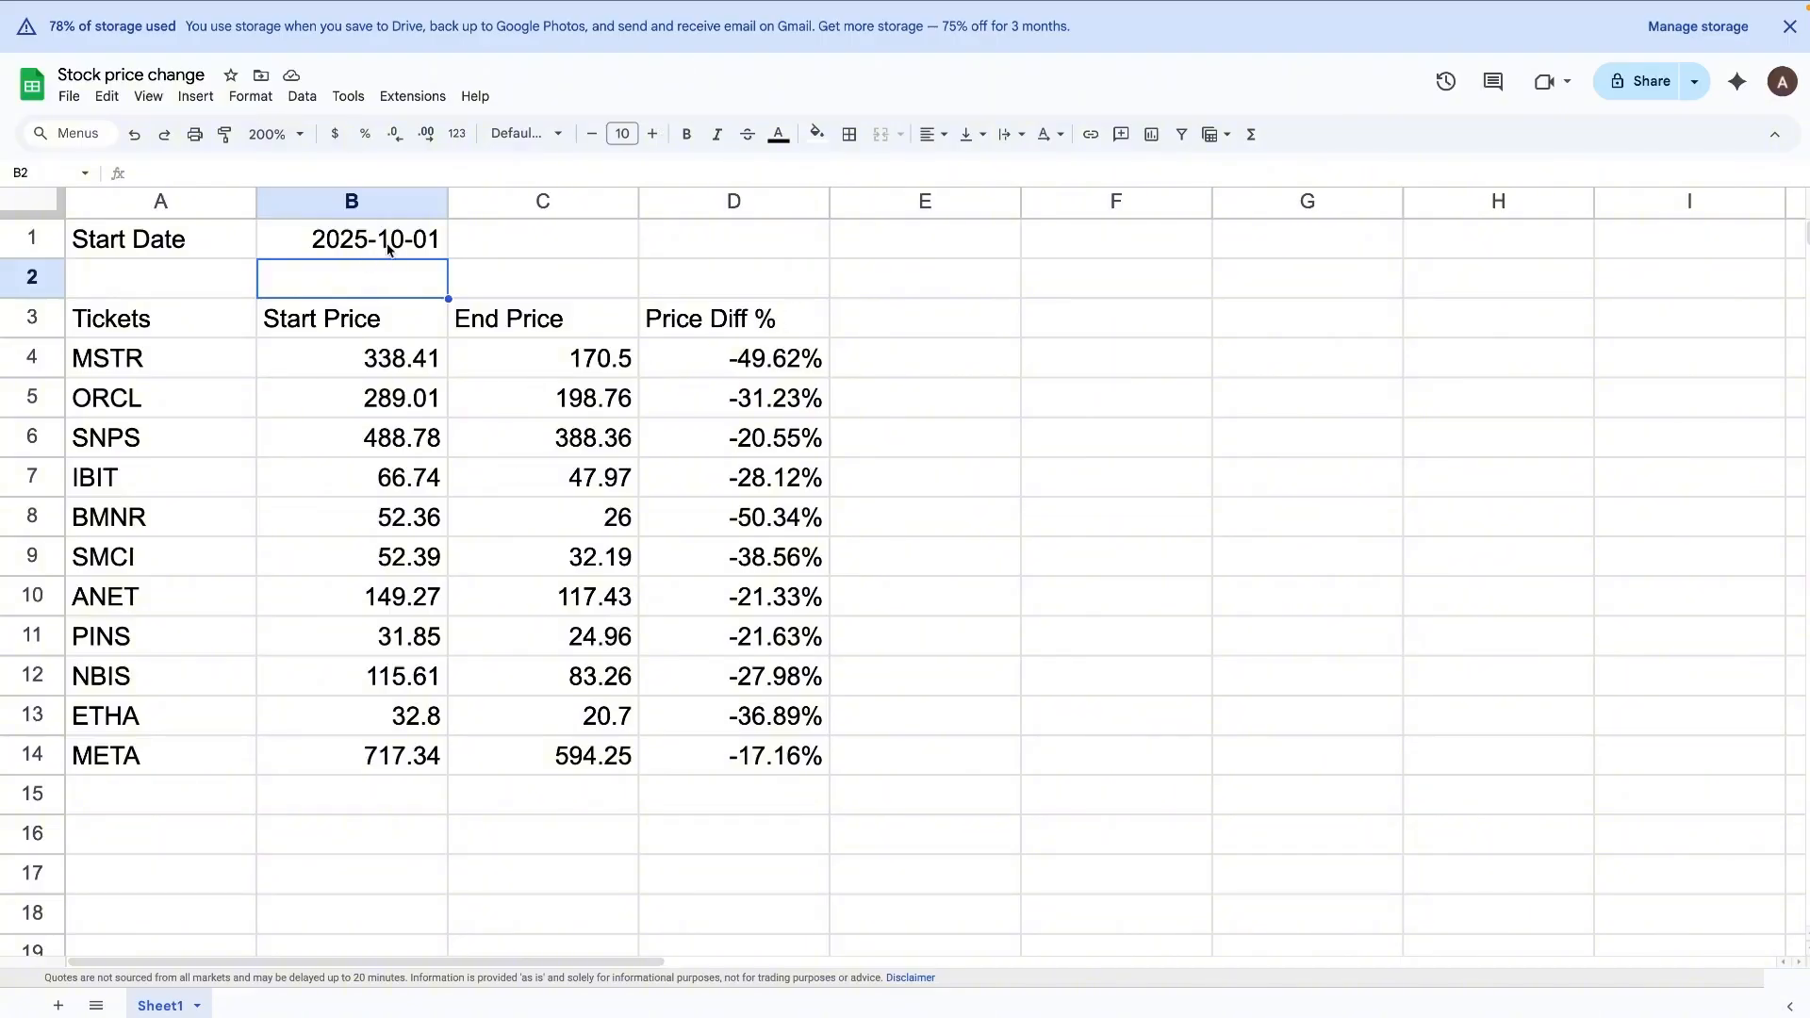
{"action": "left_click", "coordinate": [772, 369]}
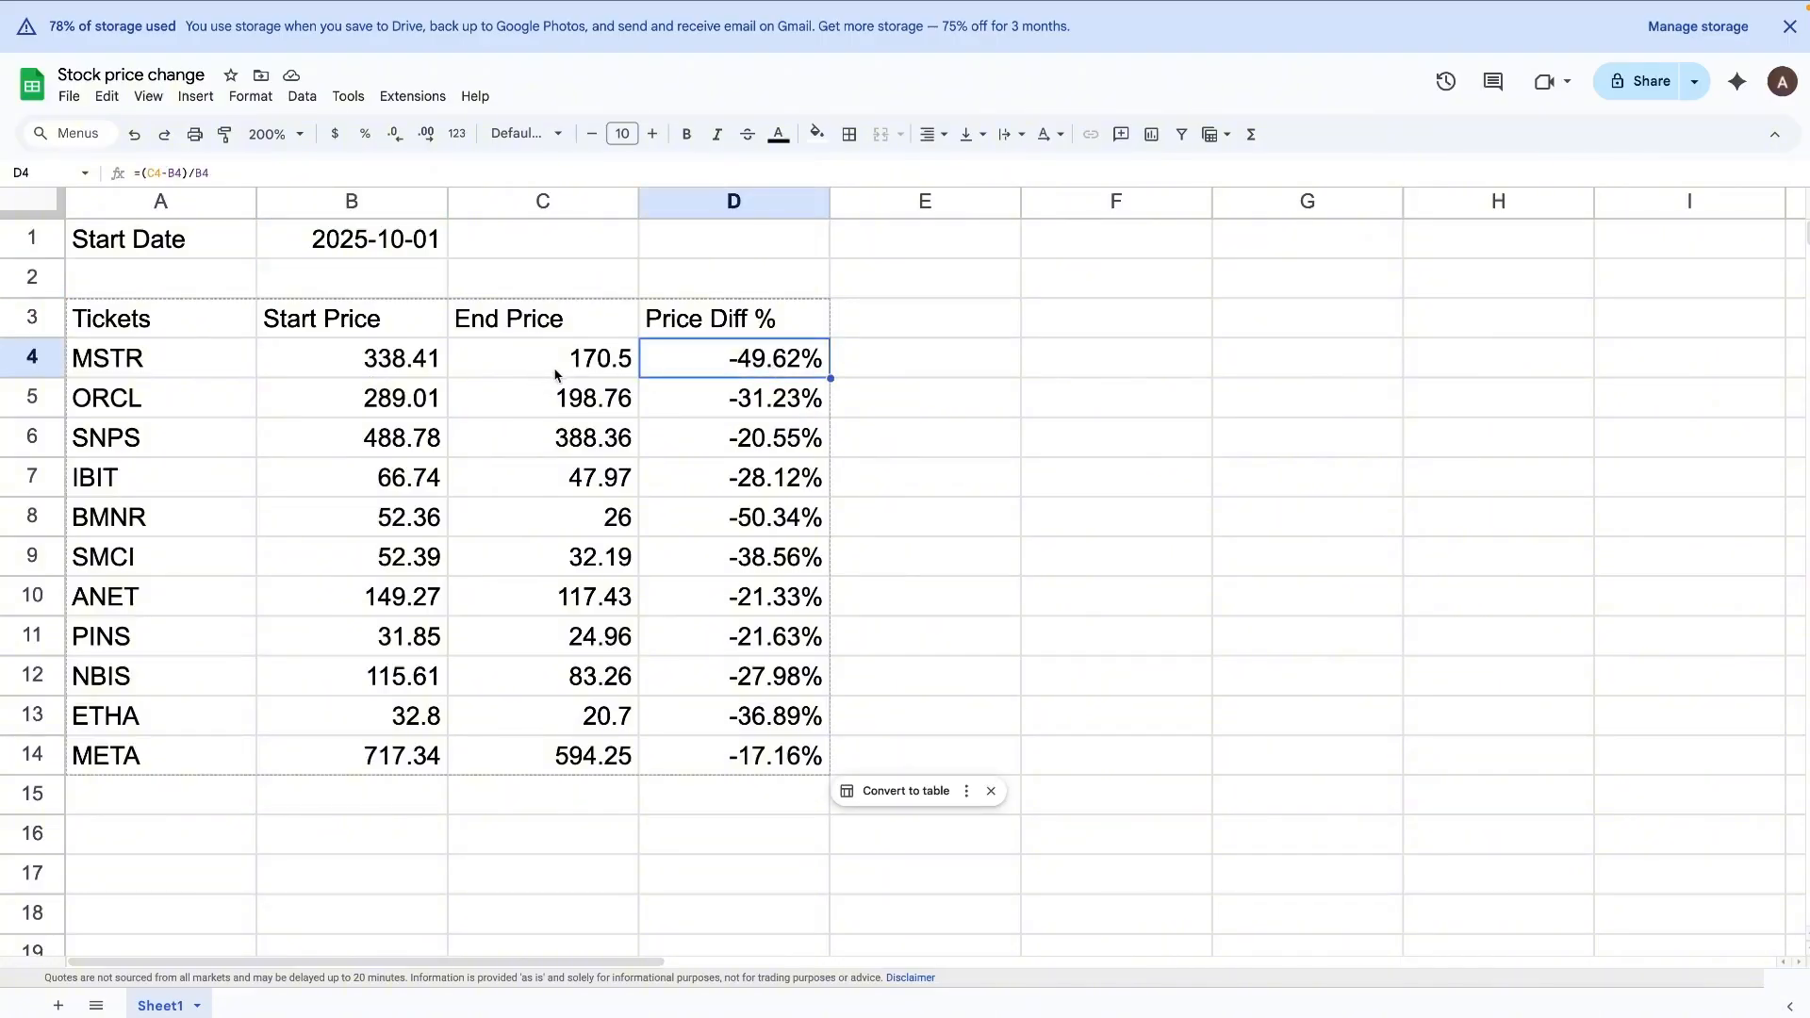
Step: Review the META row and inspect the start price formula for MSTR in B4
{"action": "left_click", "coordinate": [129, 771]}
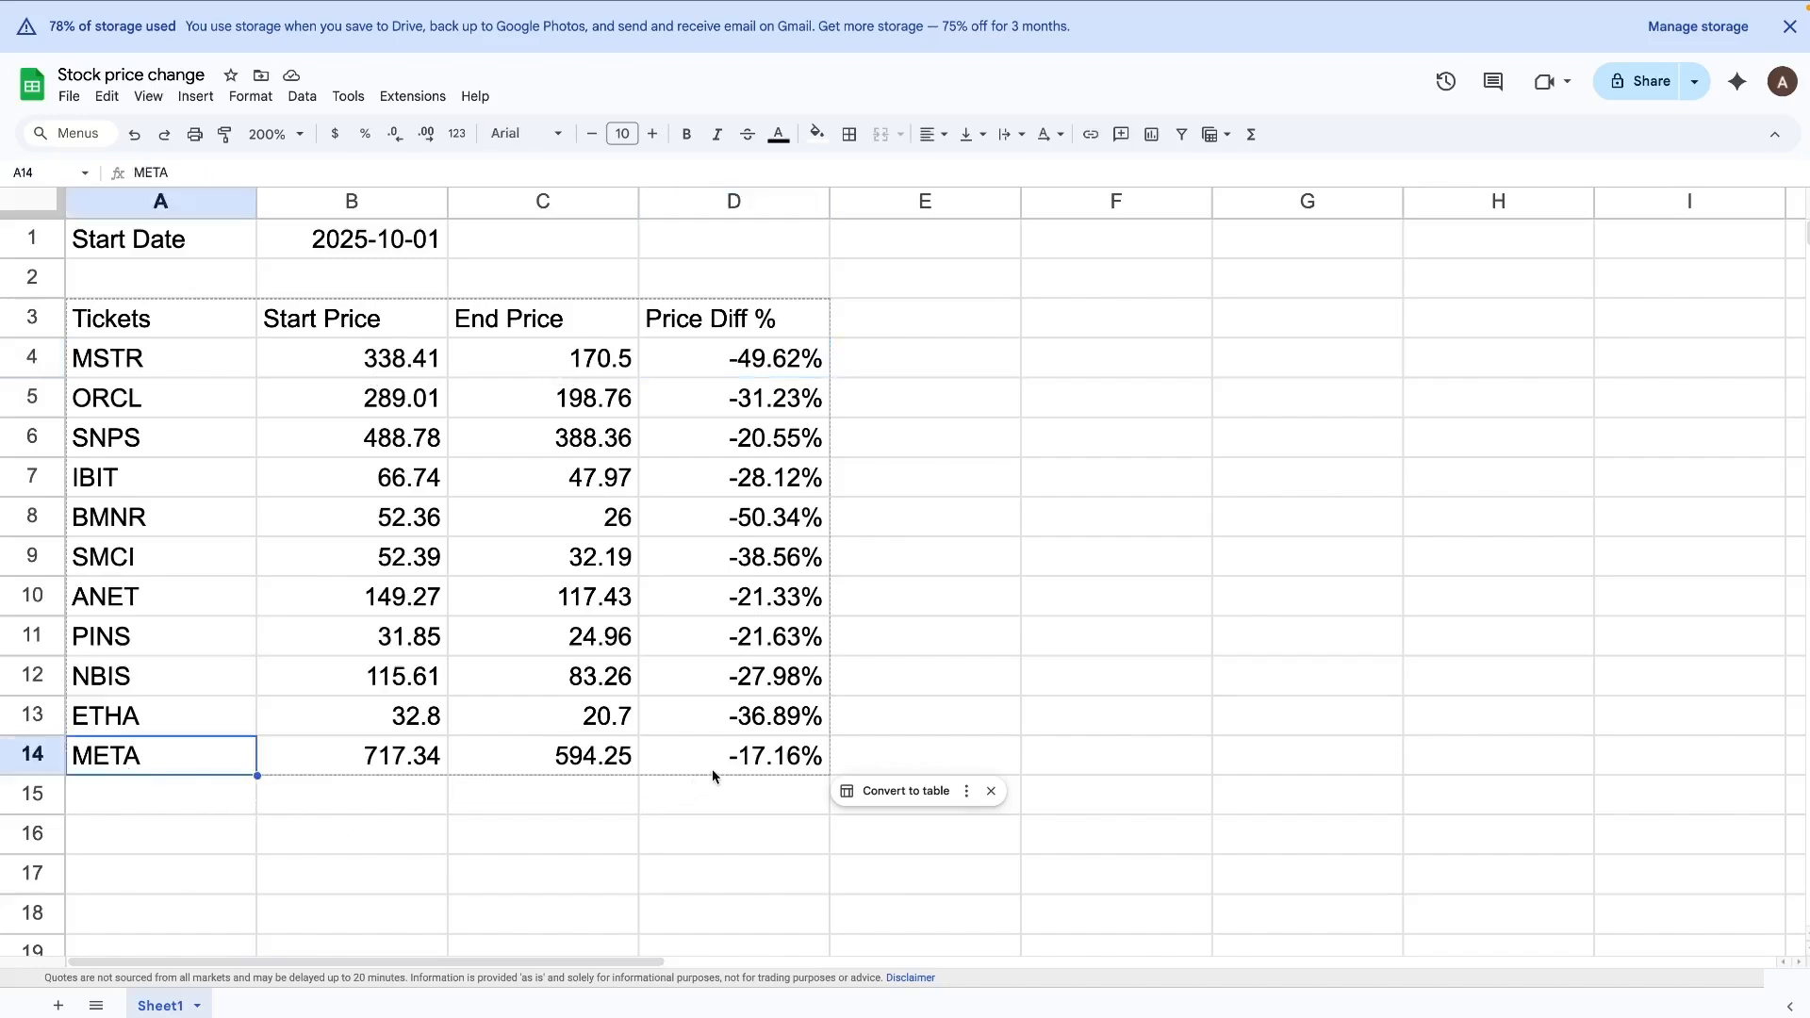
{"action": "left_click", "coordinate": [898, 728]}
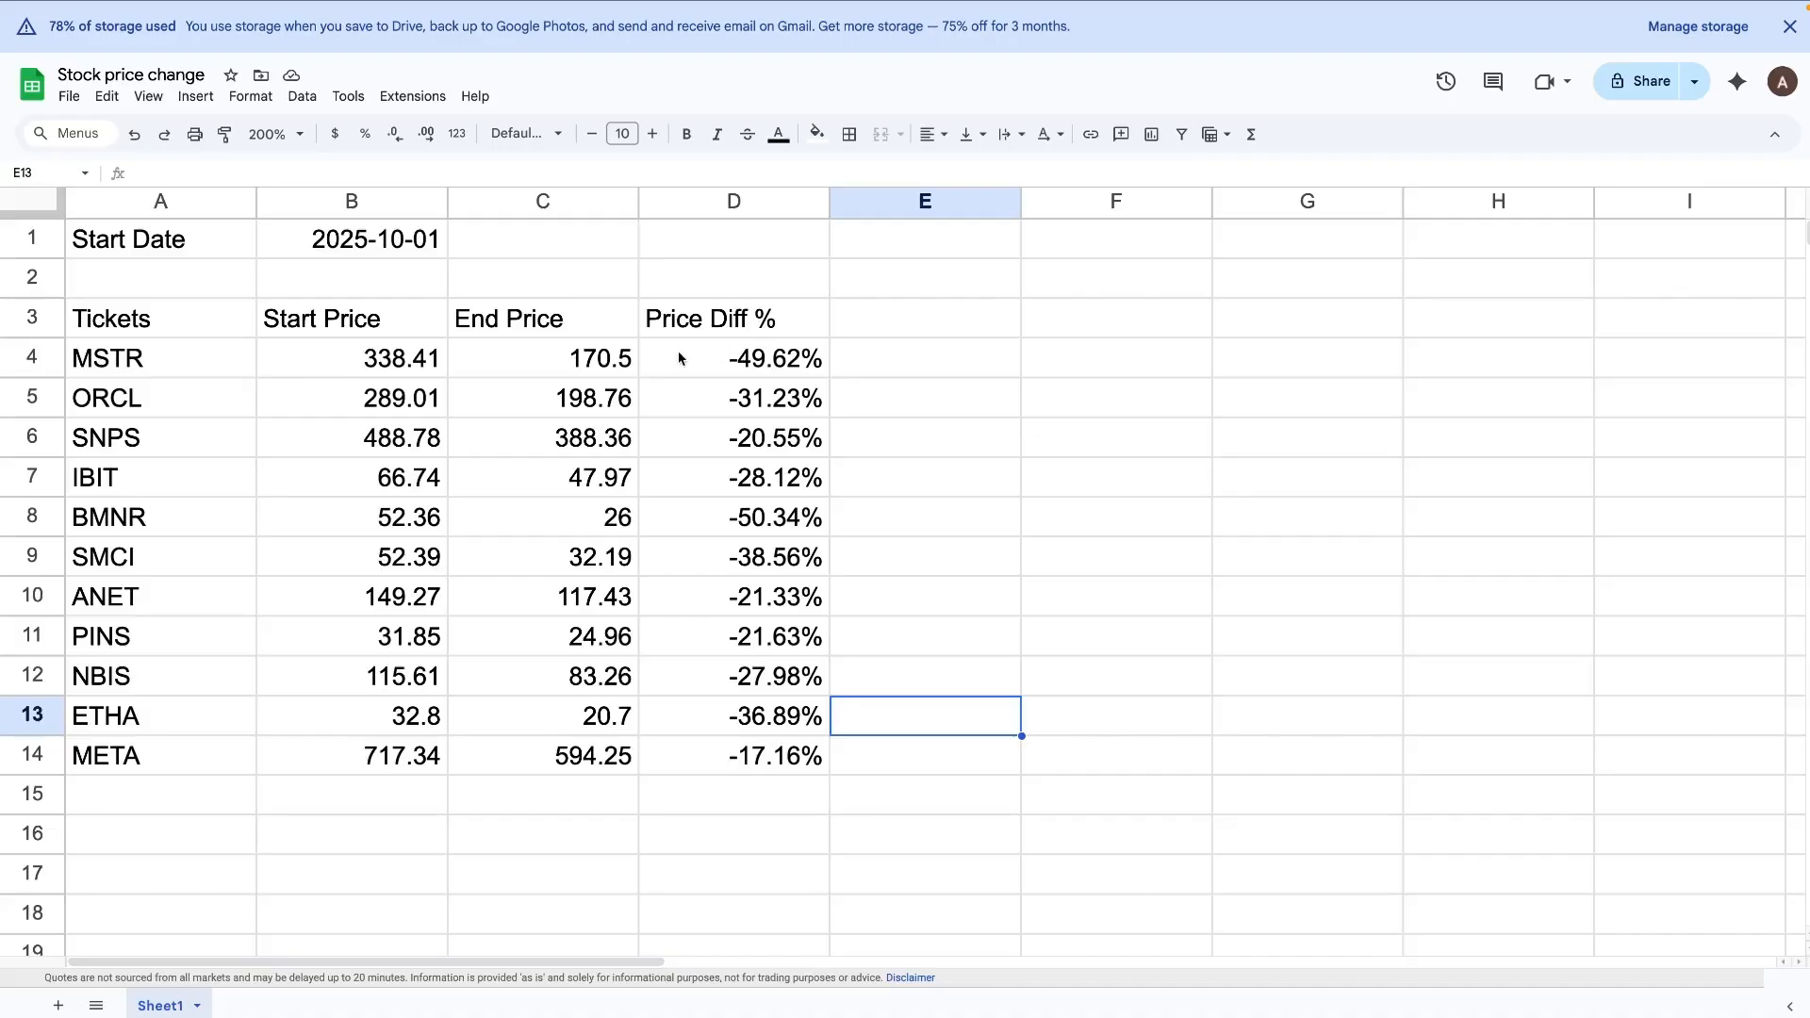
{"action": "left_click", "coordinate": [422, 369]}
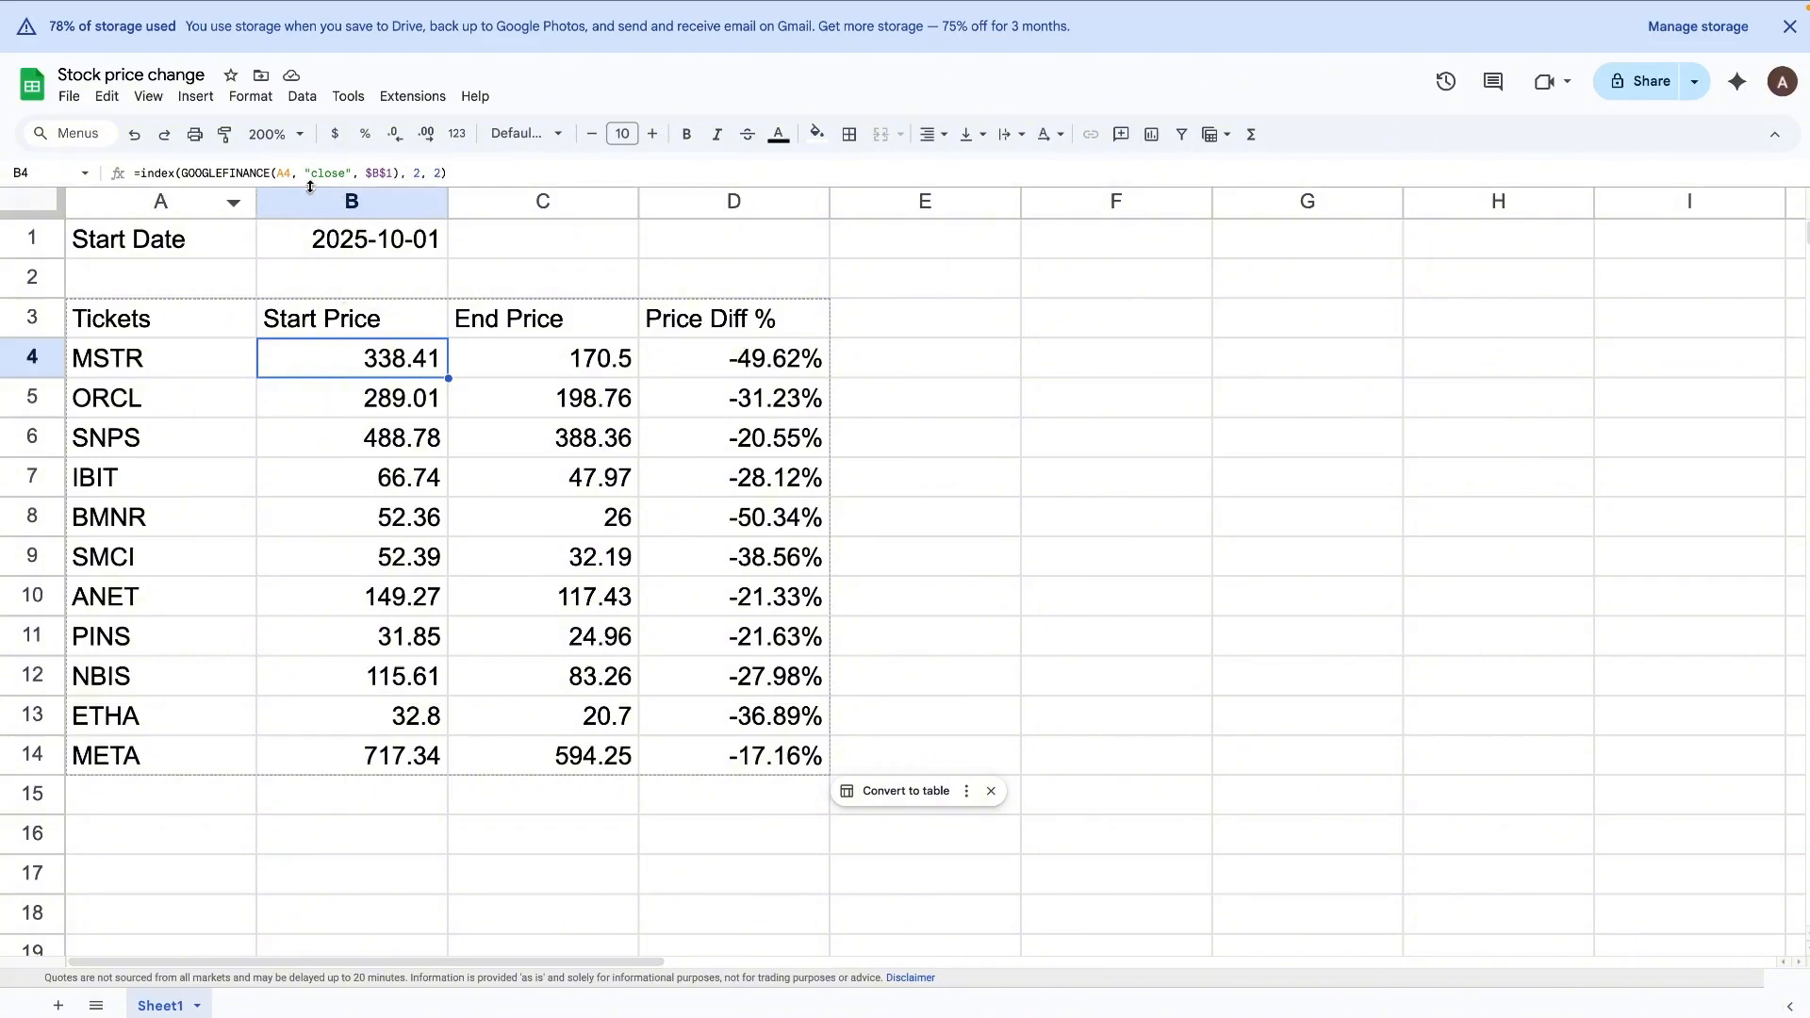
Step: Enter the ticker MSTR in F3, outside the price table
{"action": "left_click", "coordinate": [1086, 332]}
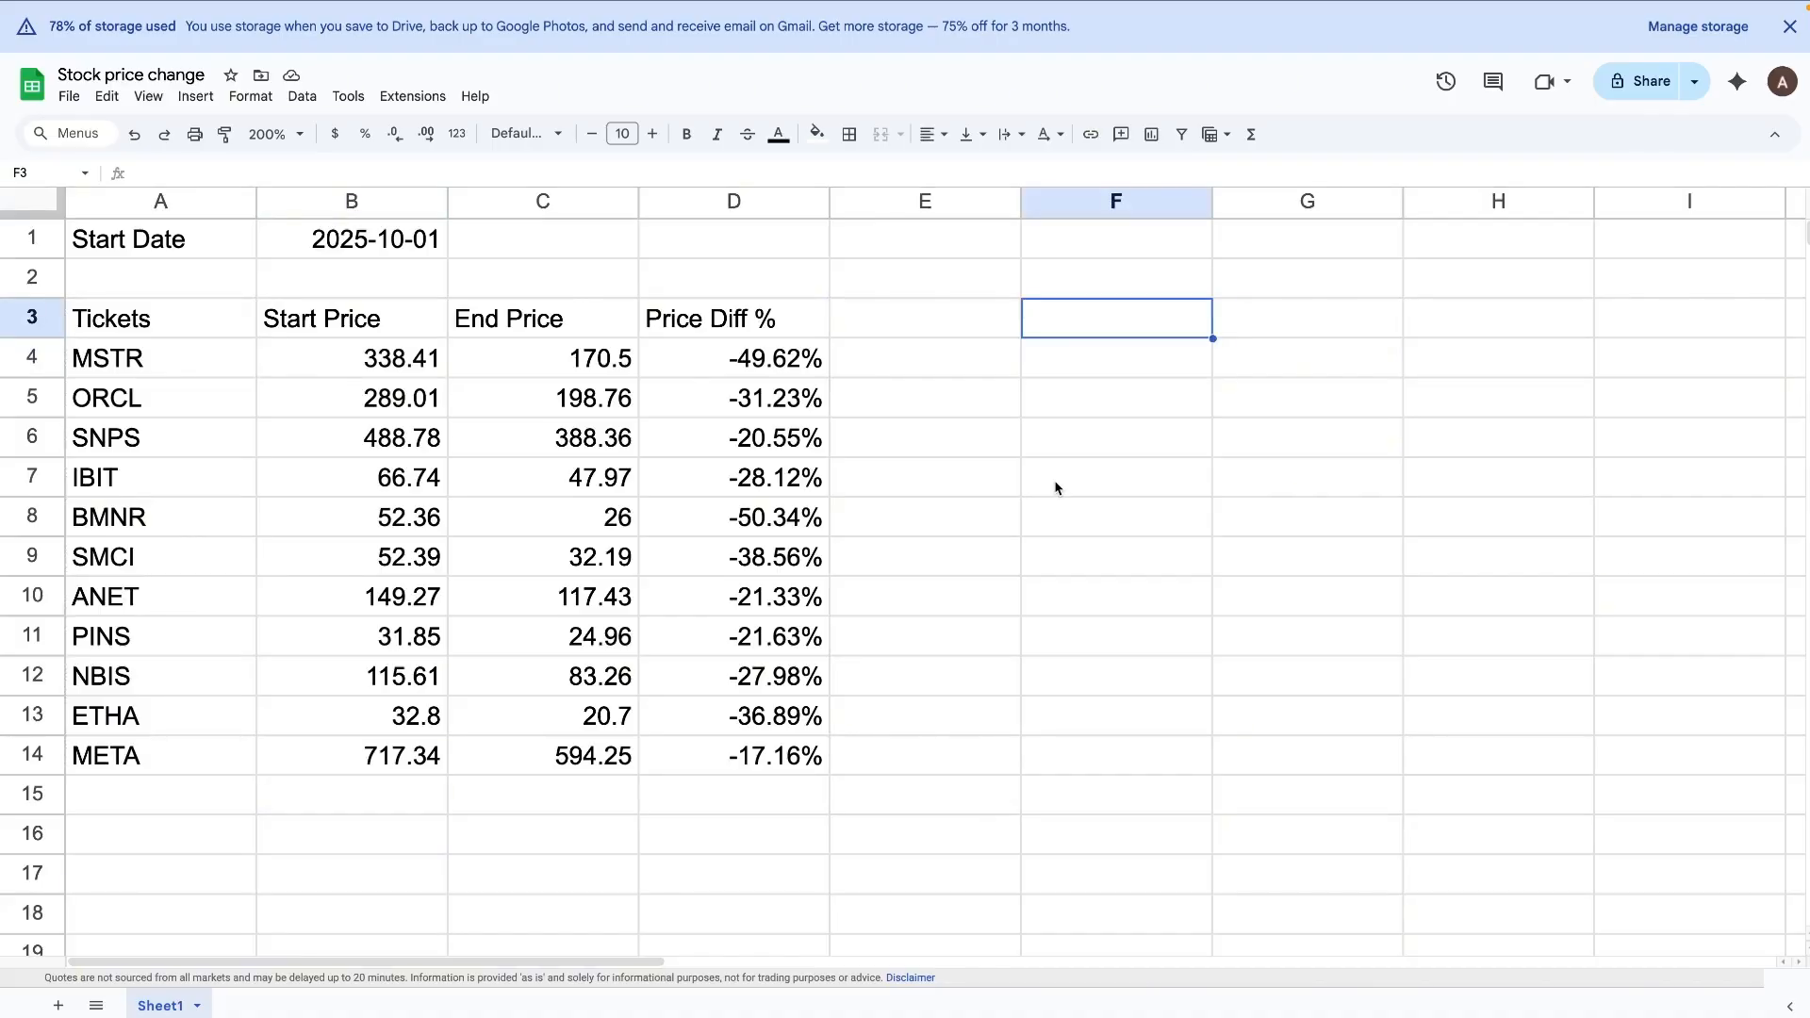
{"action": "type", "text": "MSTR"}
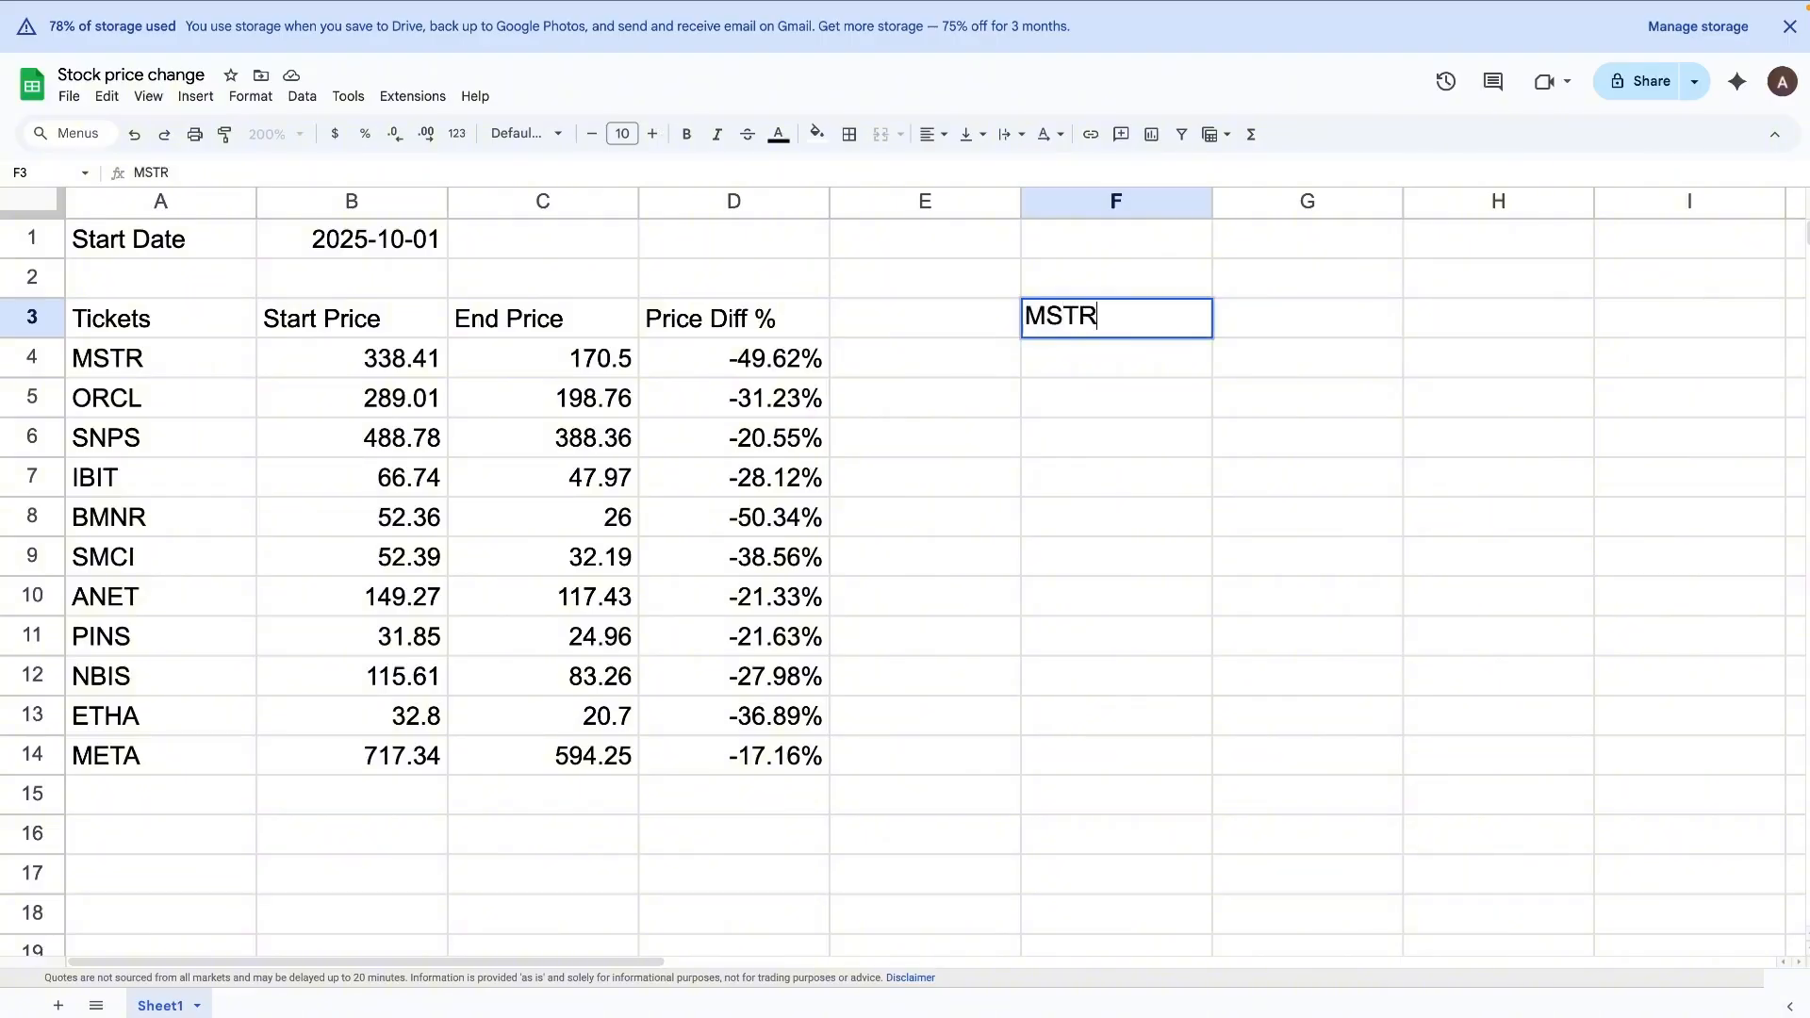
{"action": "key", "text": "Tab"}
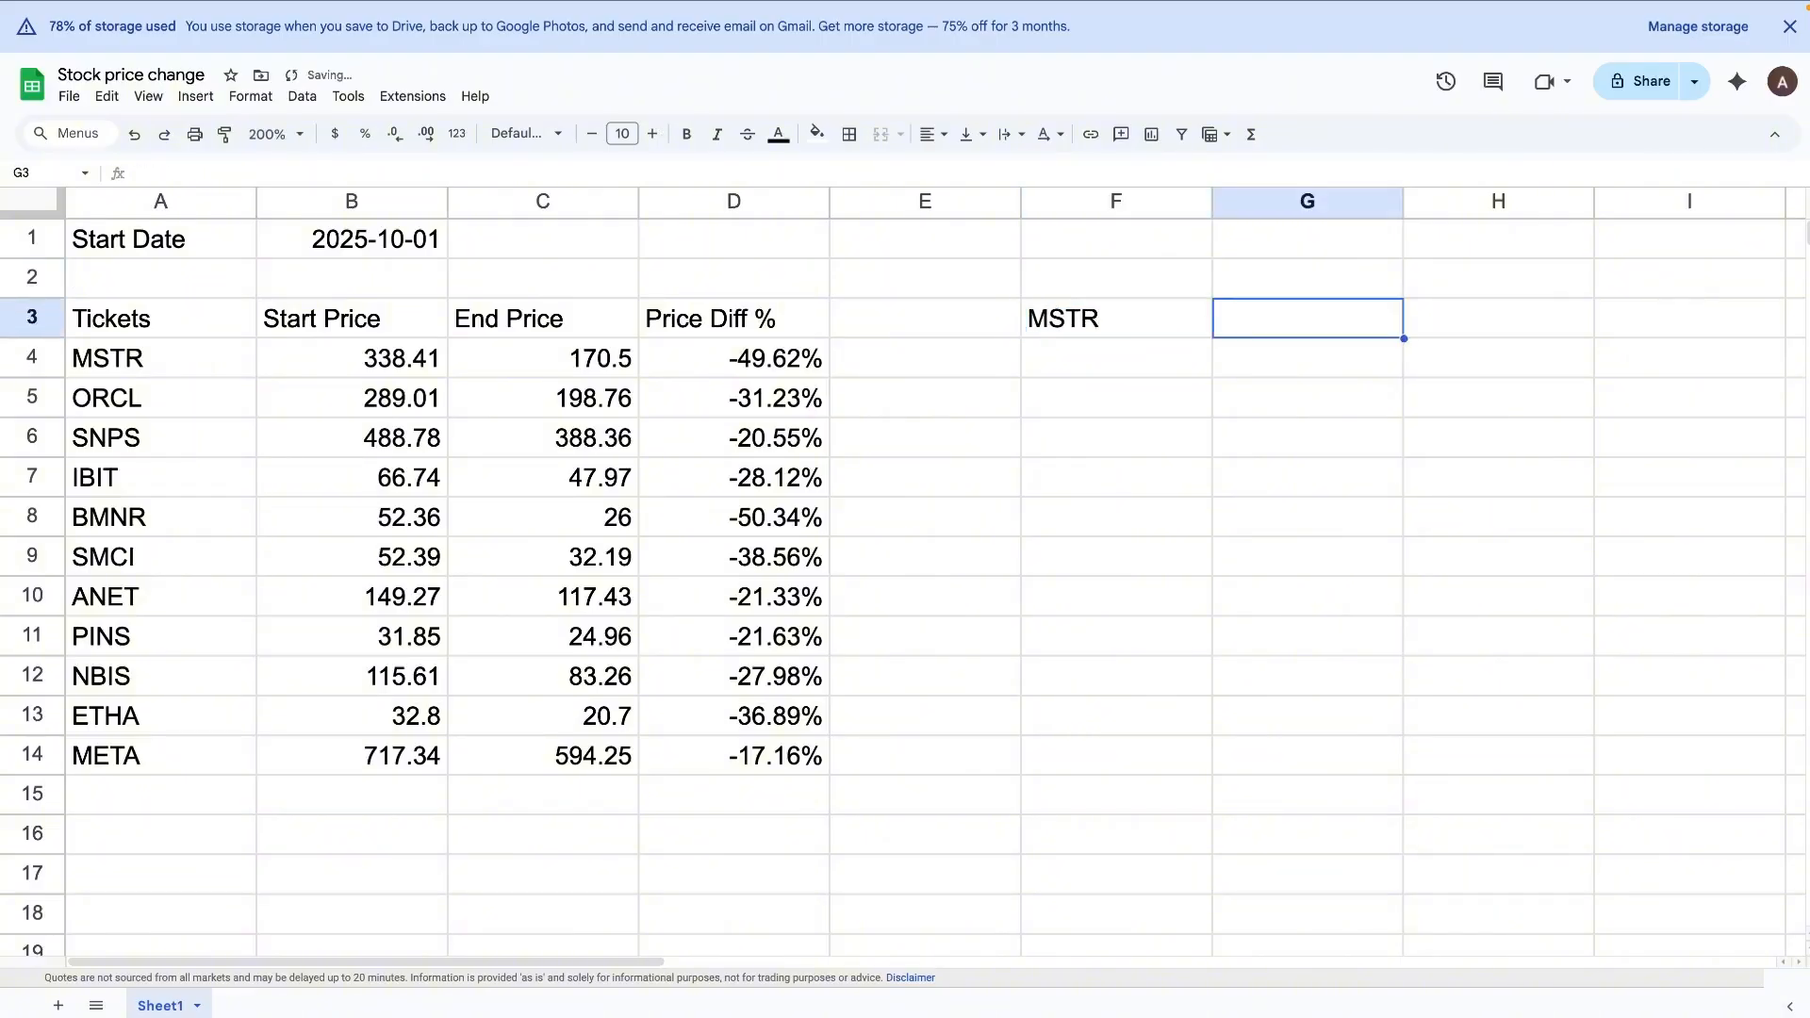
Step: Enter a GOOGLEFINANCE formula in G3 with F3 as the ticker and the attribute left blank
{"action": "type", "text": "="}
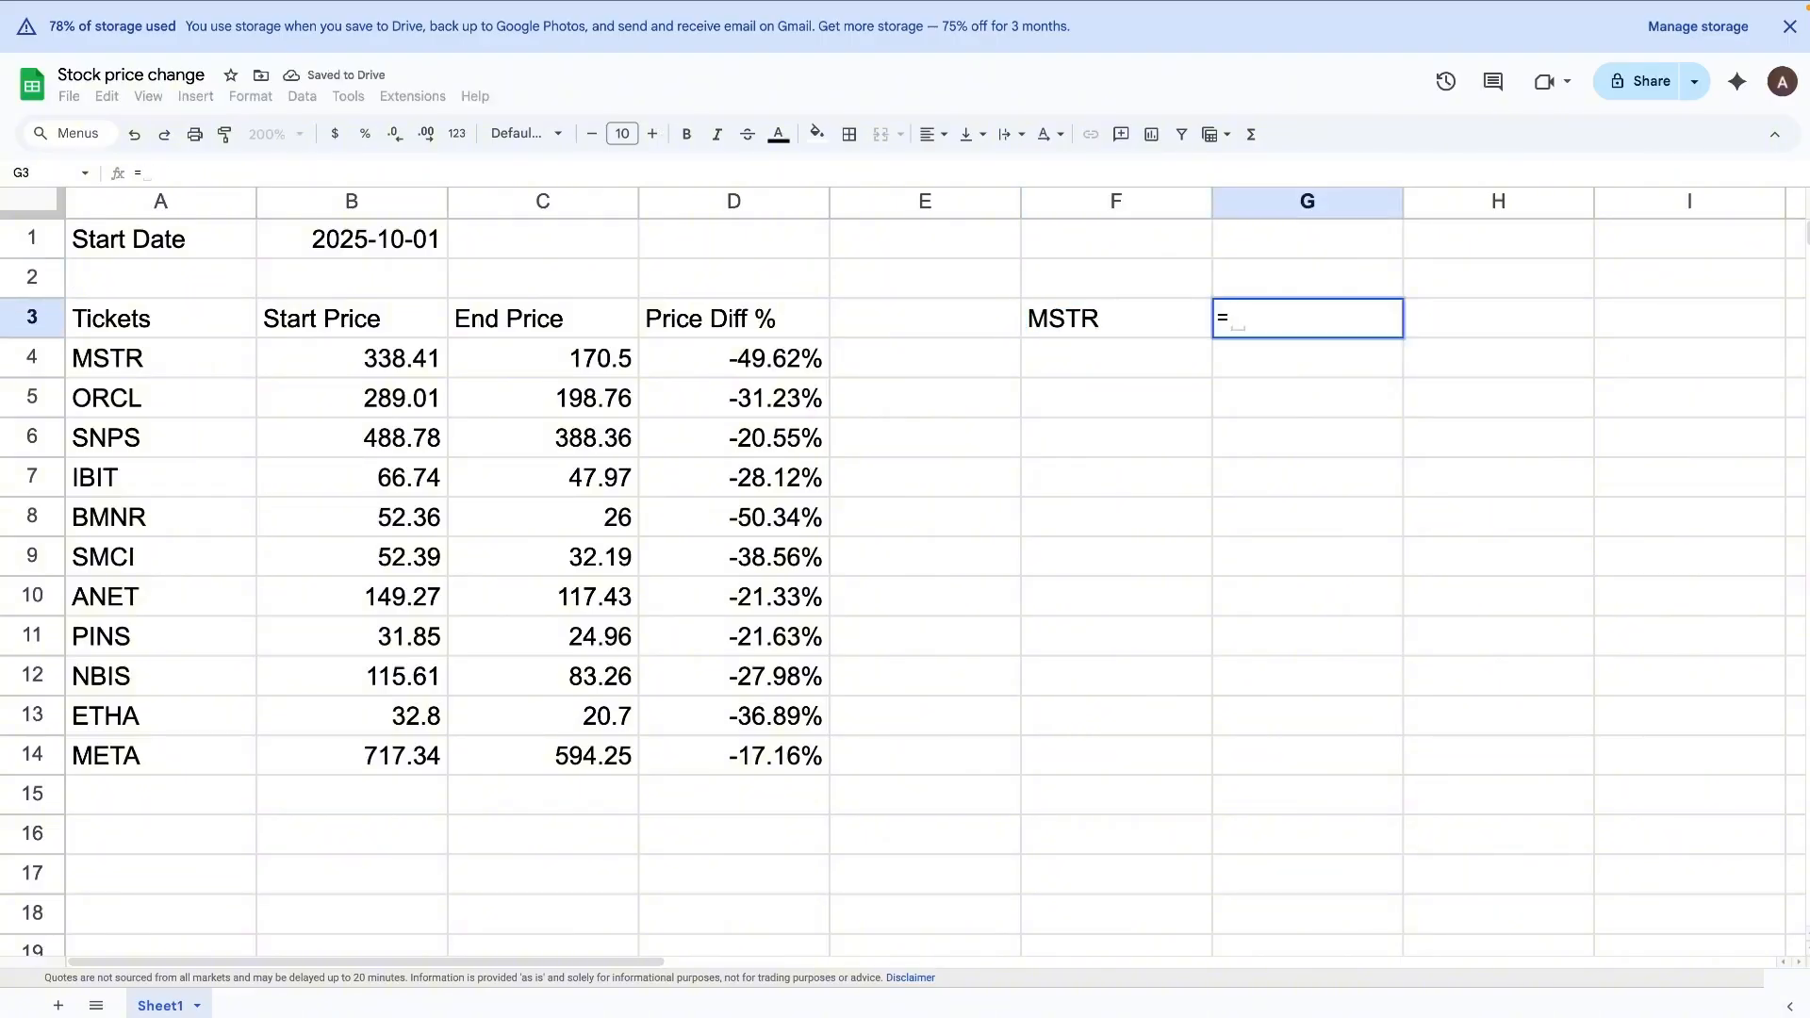
{"action": "type", "text": "goog"}
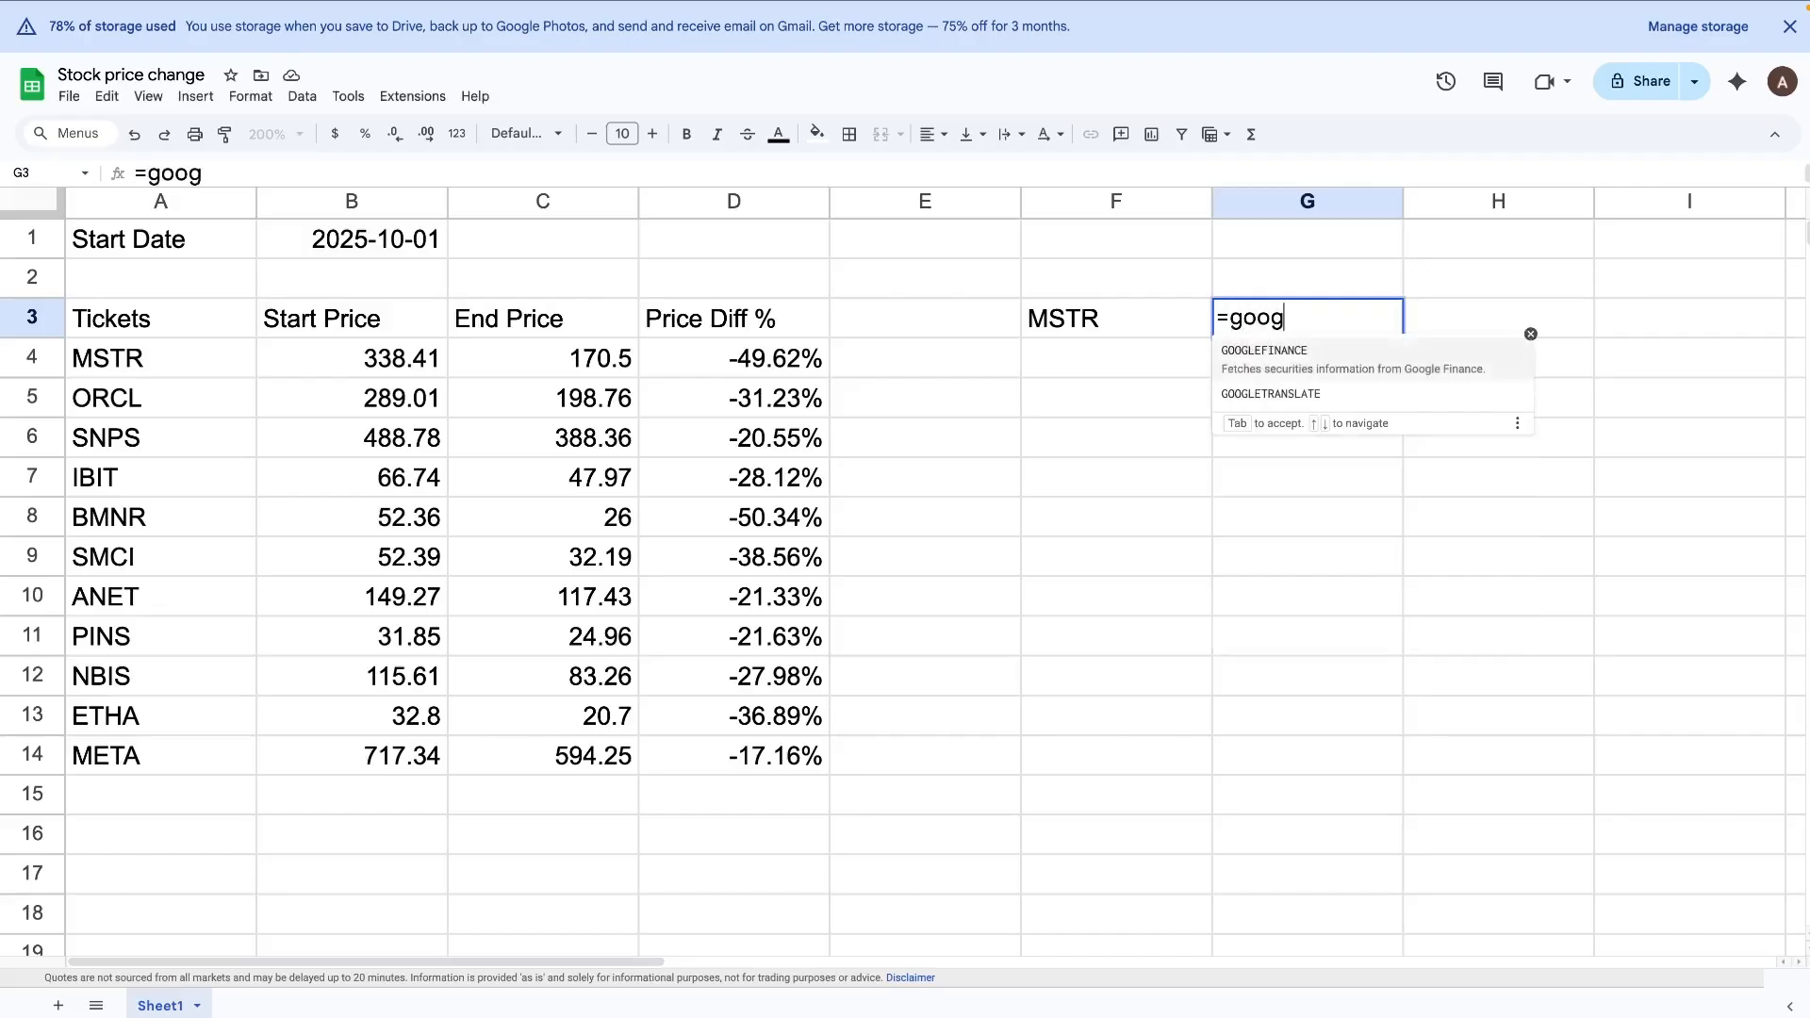
{"action": "key", "text": "Tab"}
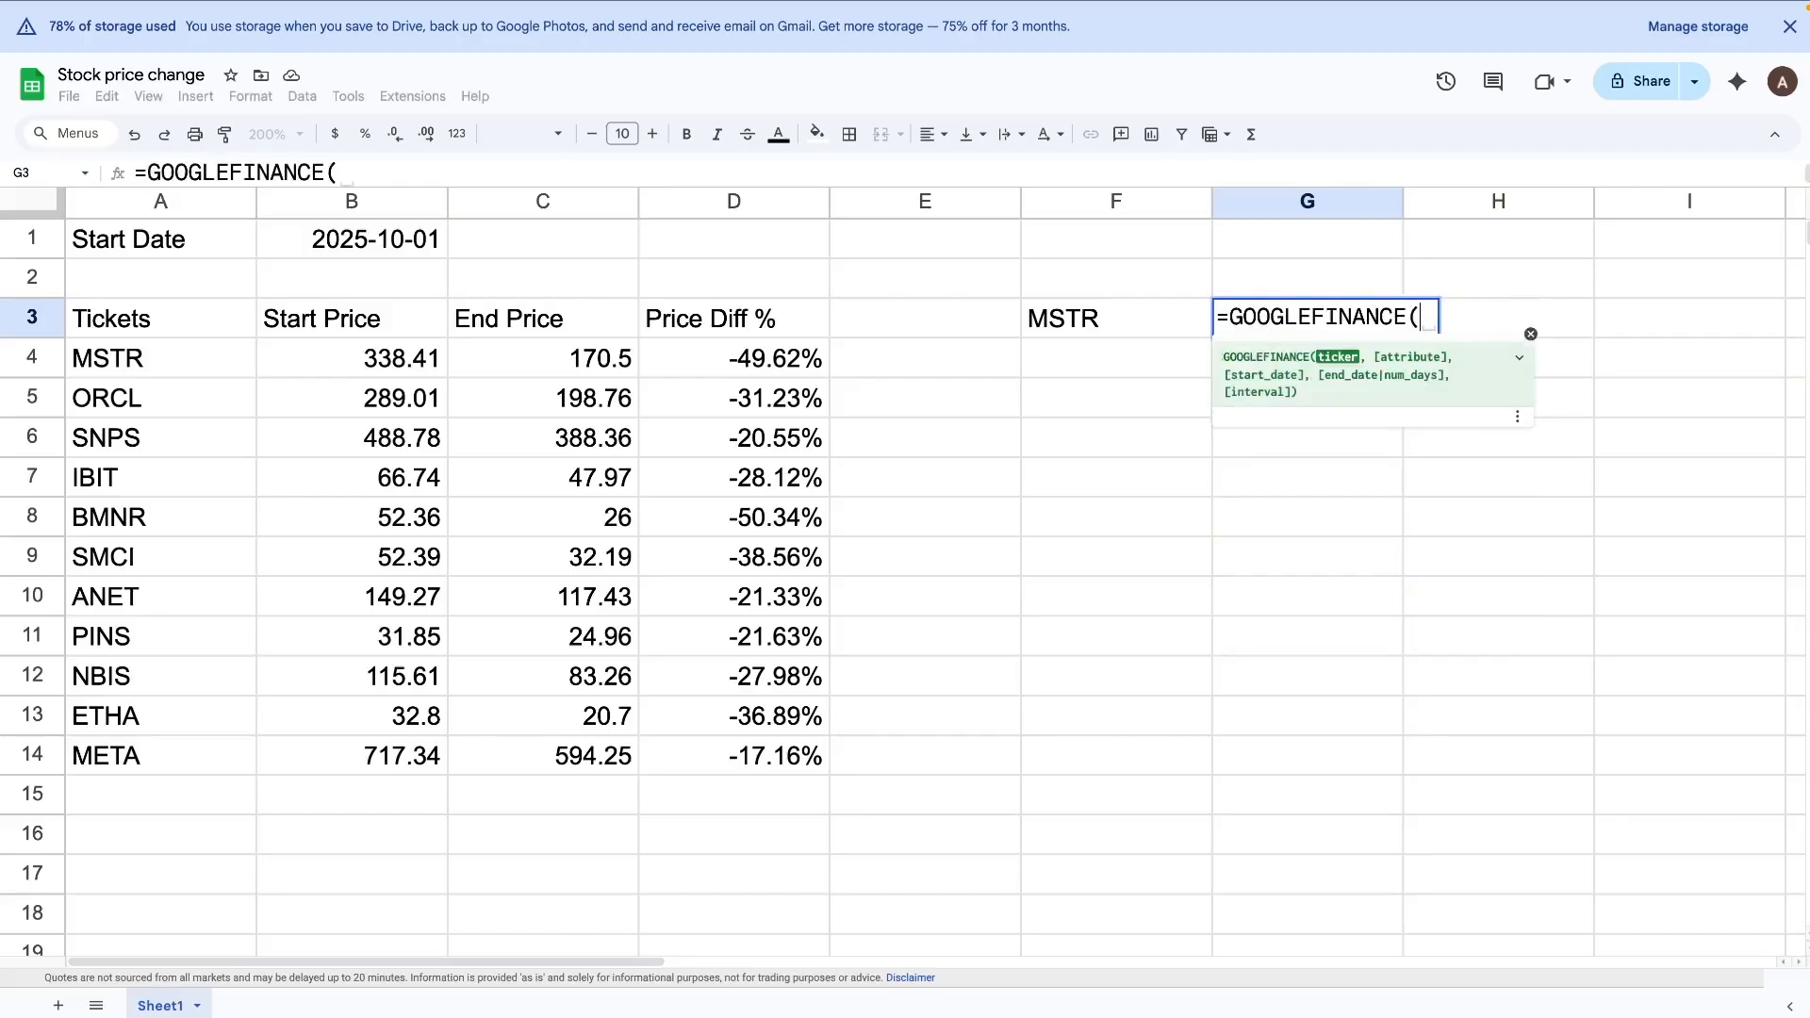
{"action": "left_click", "coordinate": [1062, 326]}
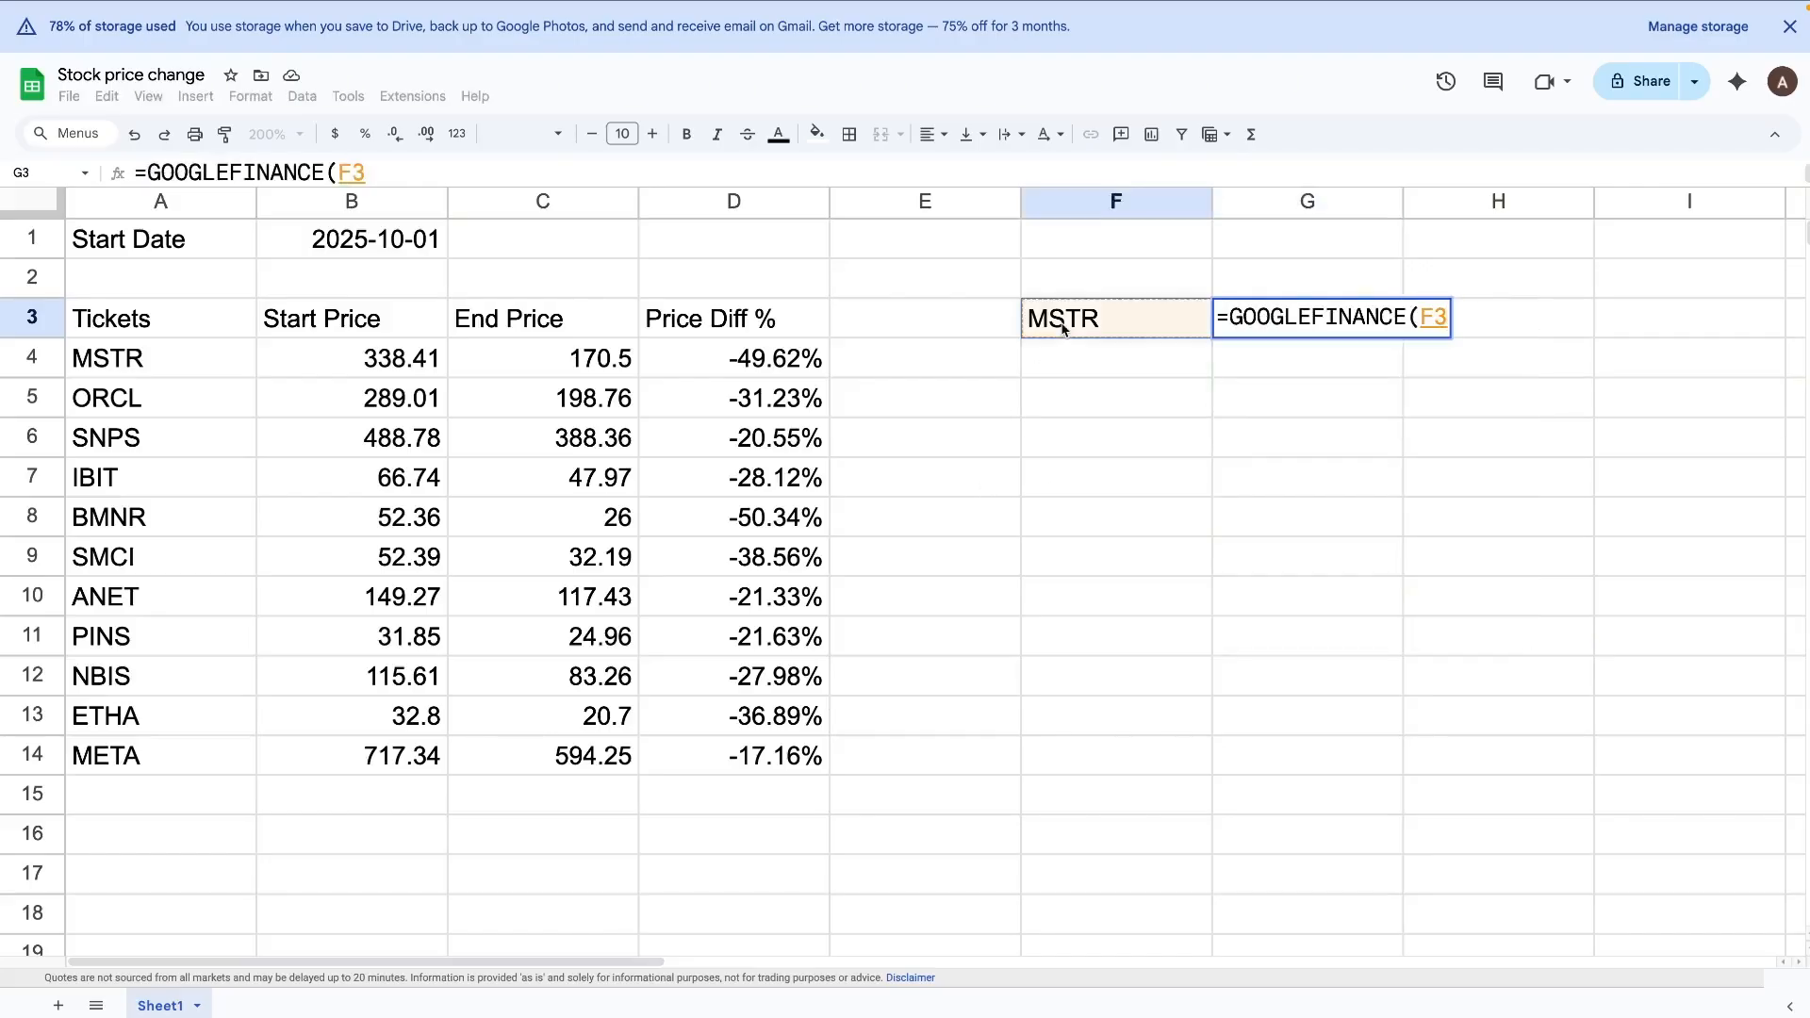
{"action": "type", "text": ","}
{"action": "key", "text": "shift+Return"}
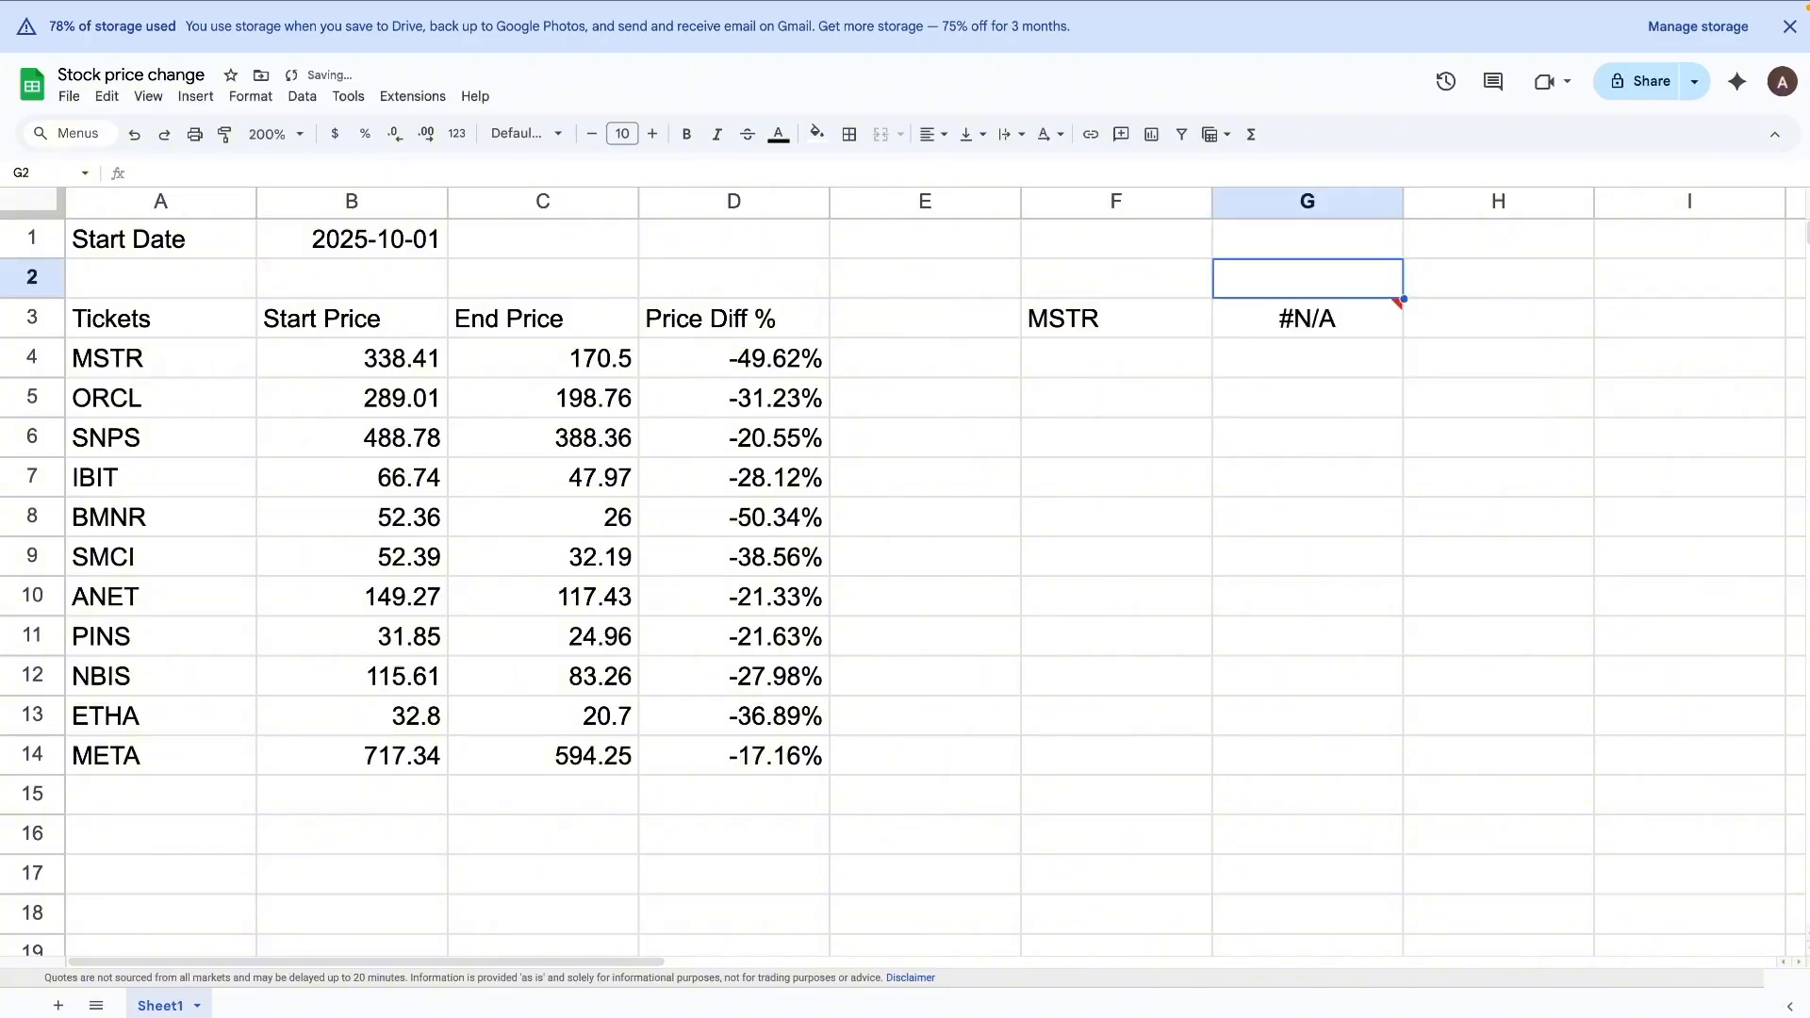
Step: Complete the G3 formula as =GOOGLEFINANCE(F3, "close", $B$1)
{"action": "left_click", "coordinate": [1355, 313]}
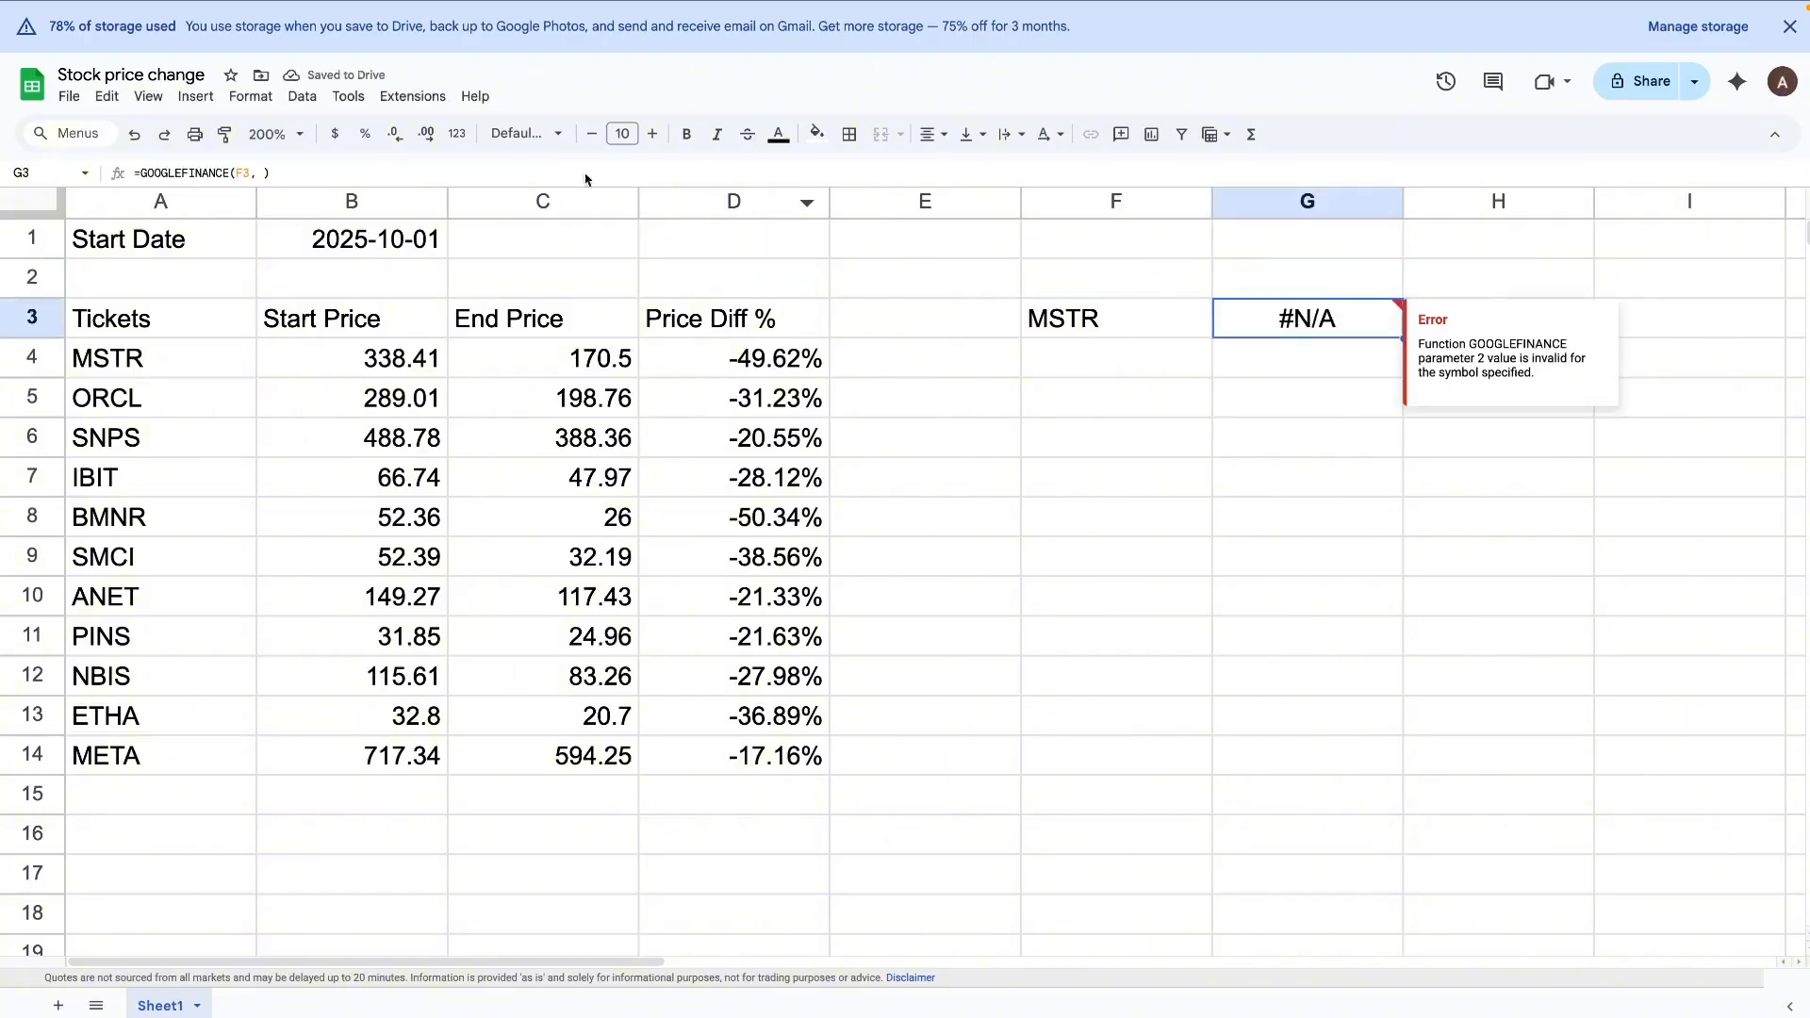
{"action": "left_click", "coordinate": [329, 175]}
{"action": "left_click", "coordinate": [266, 174]}
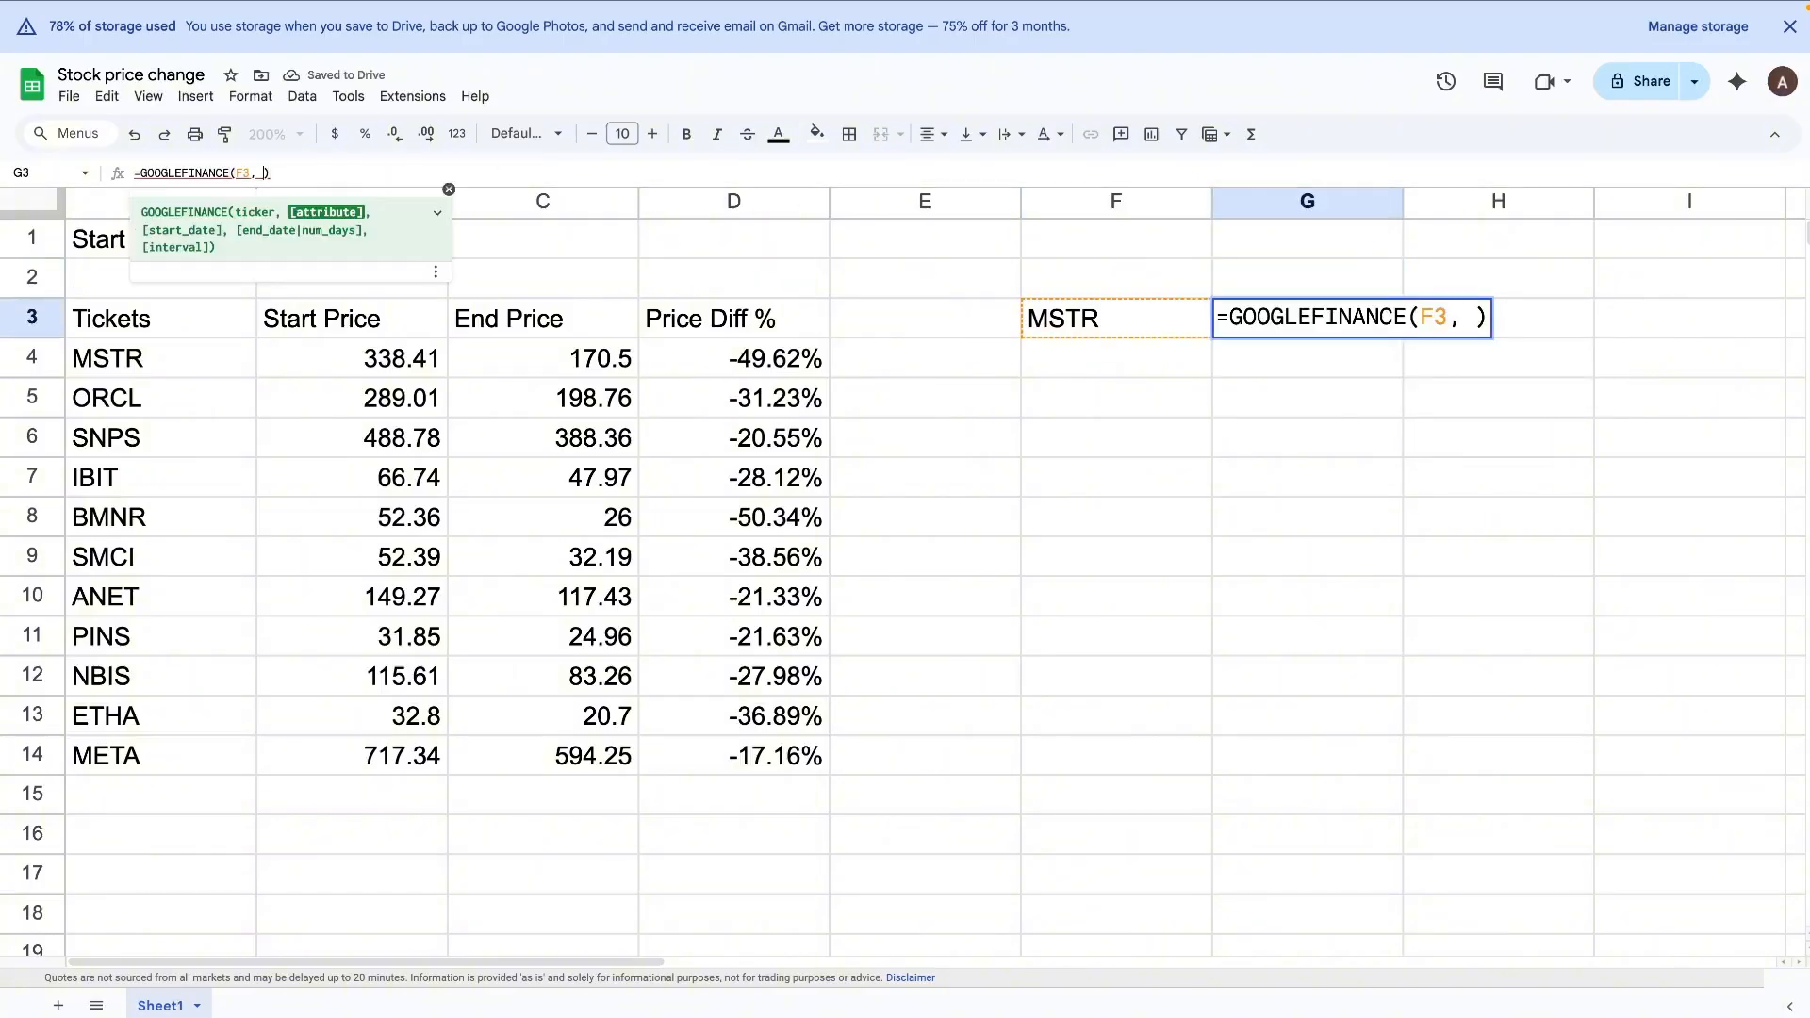
{"action": "type", "text": "\"close\""}
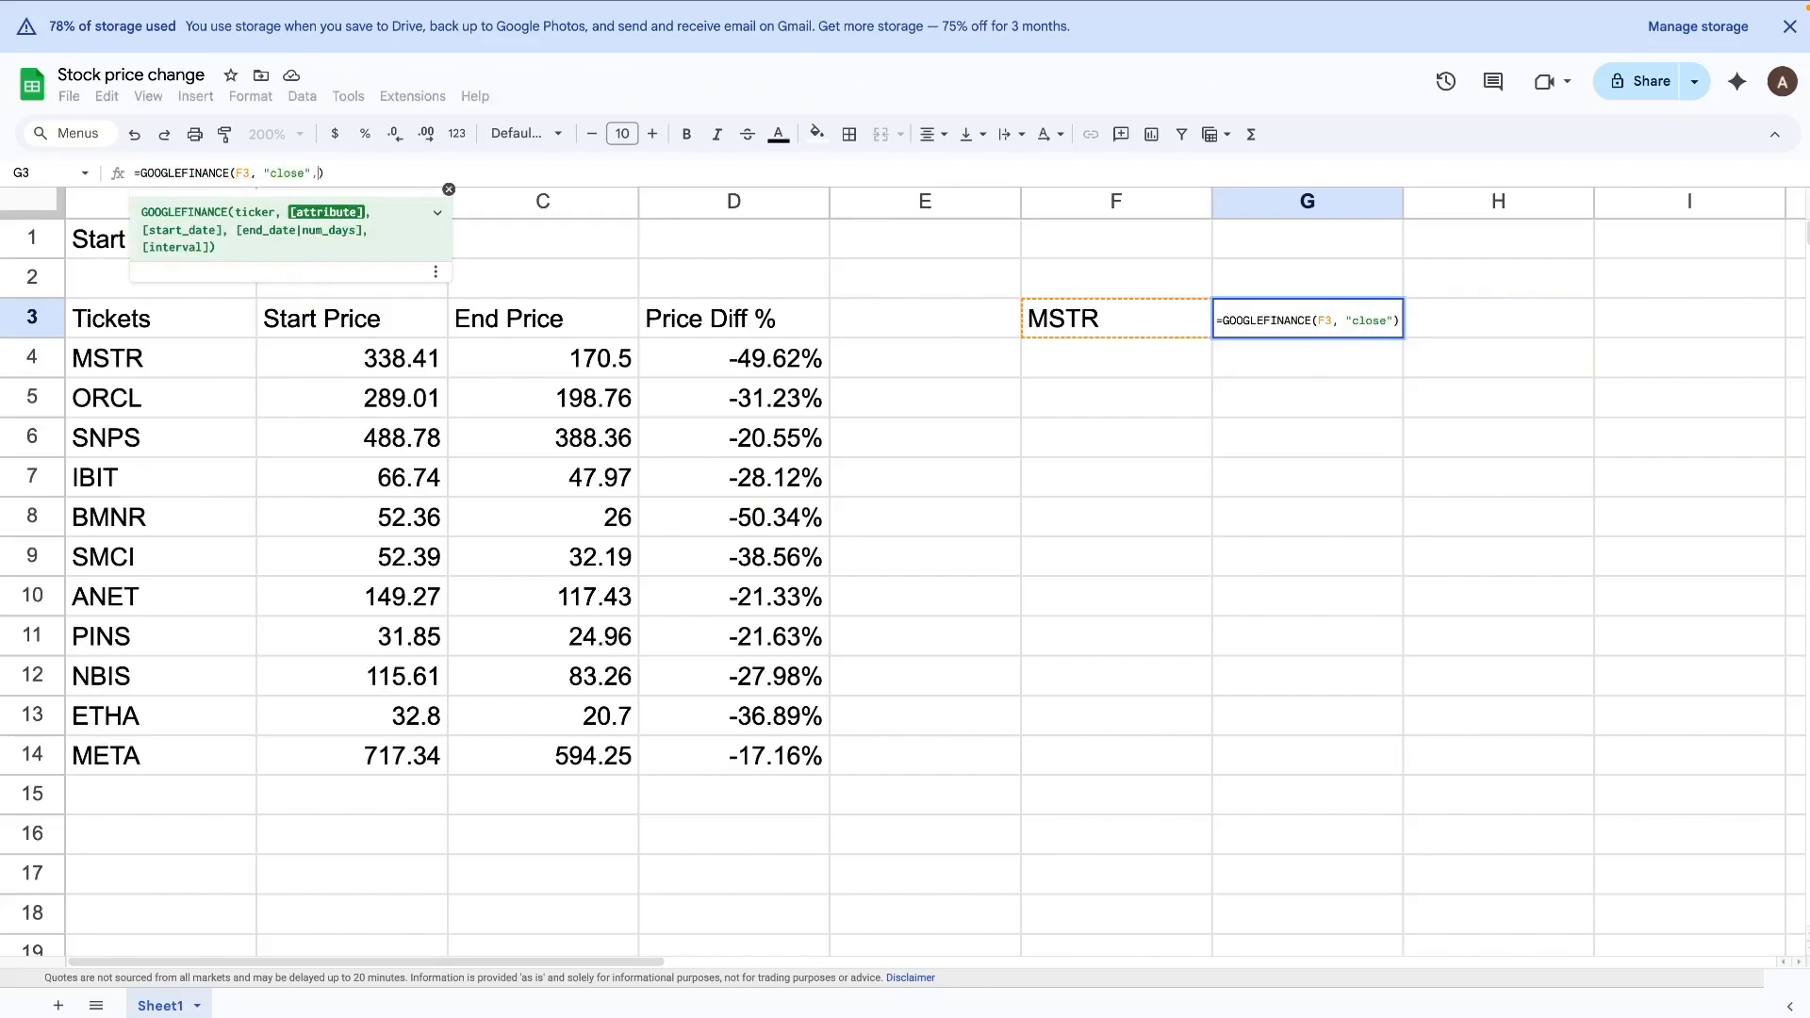
{"action": "type", "text": ", "}
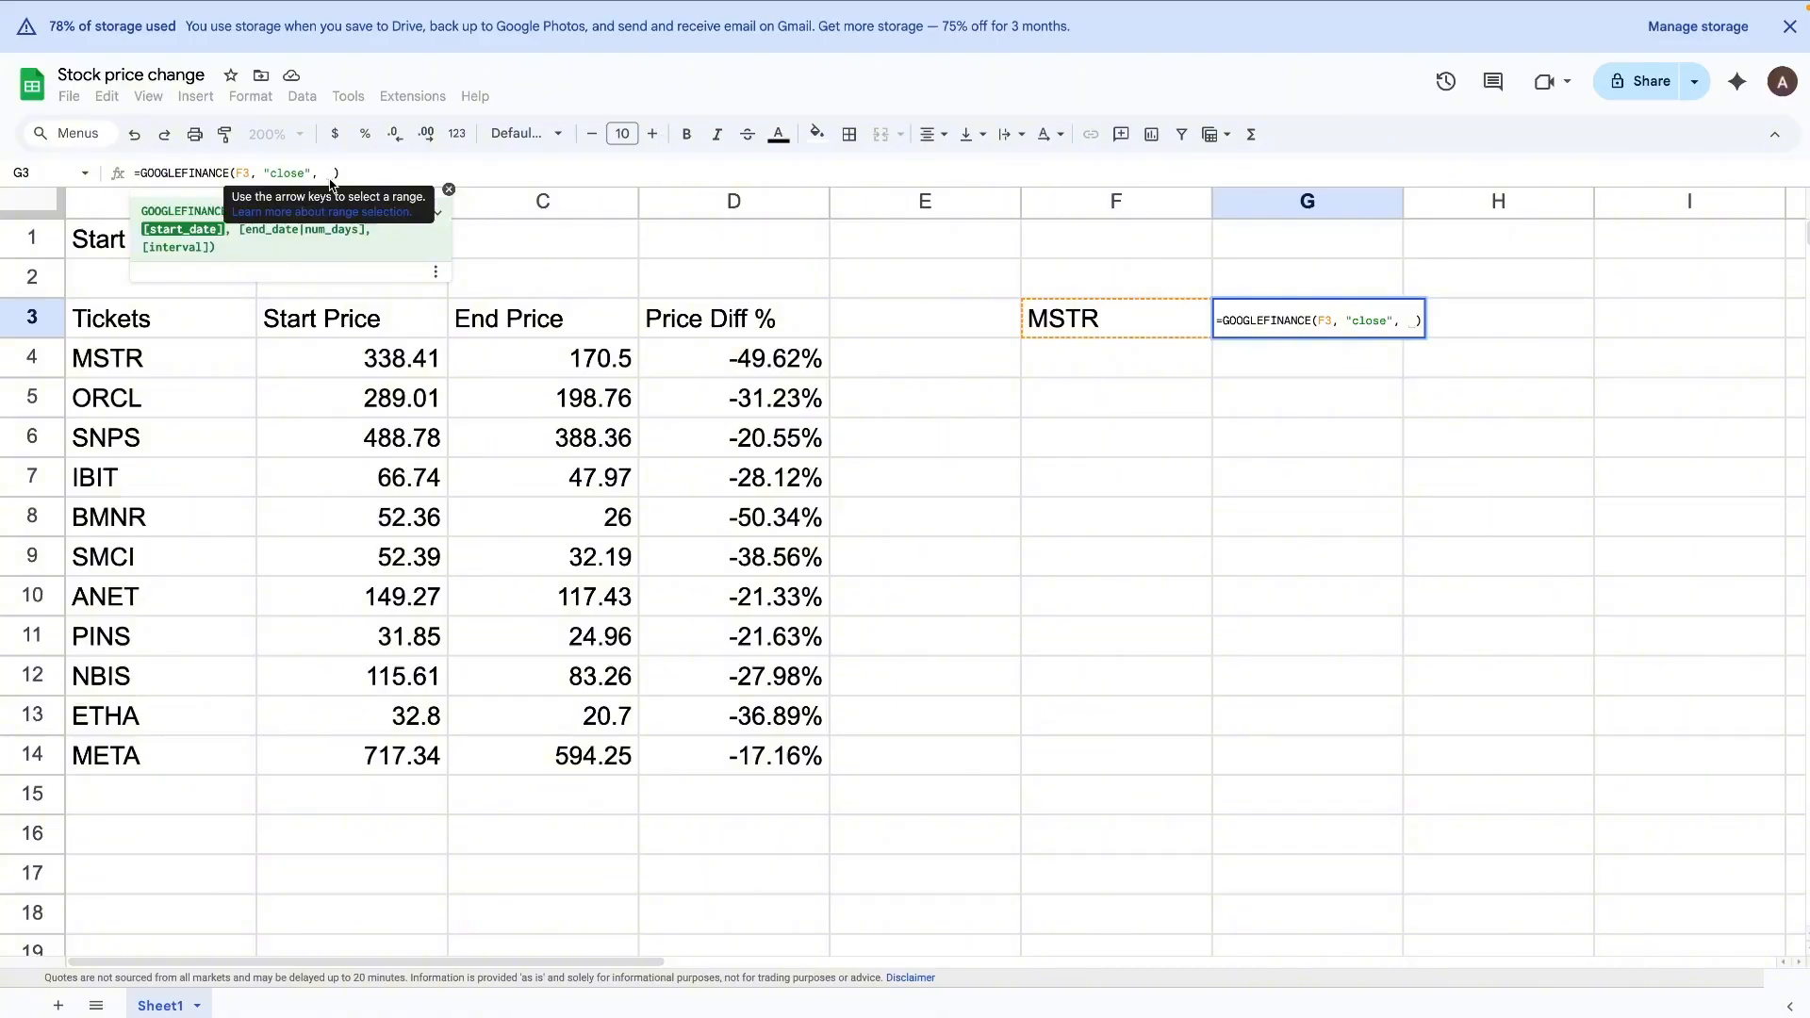
{"action": "type", "text": "$"}
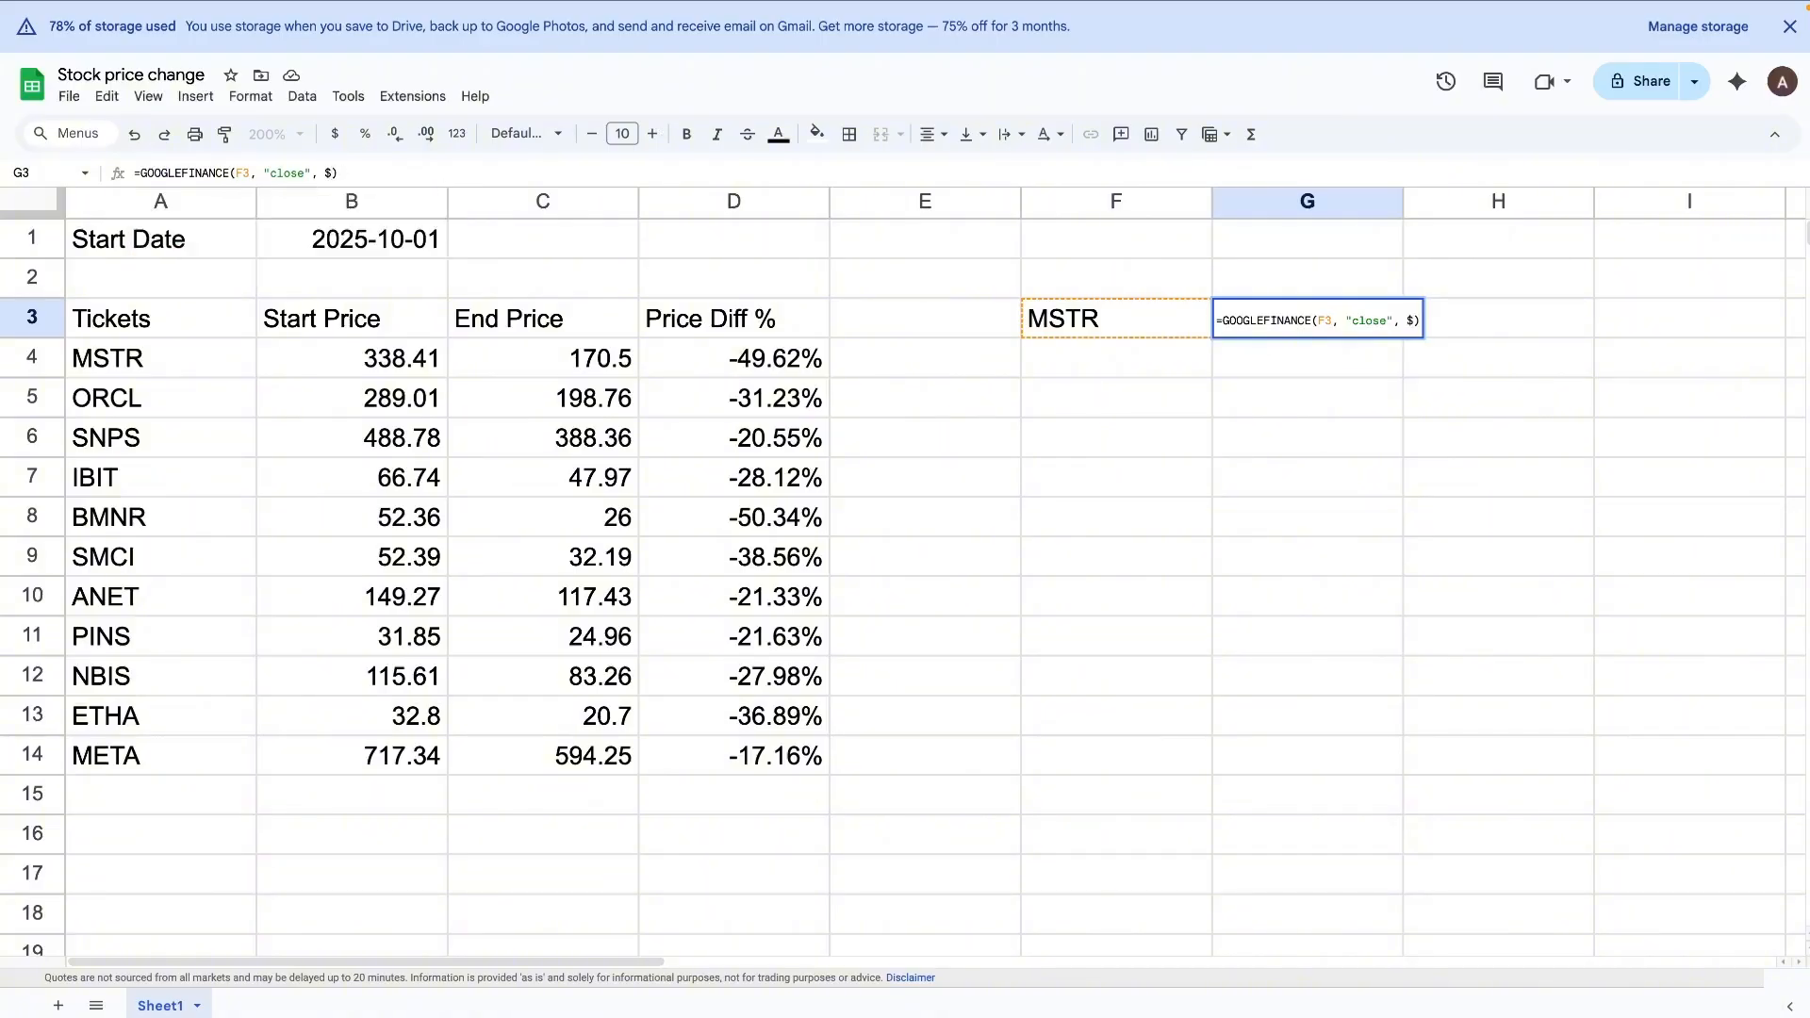
{"action": "type", "text": "B$1"}
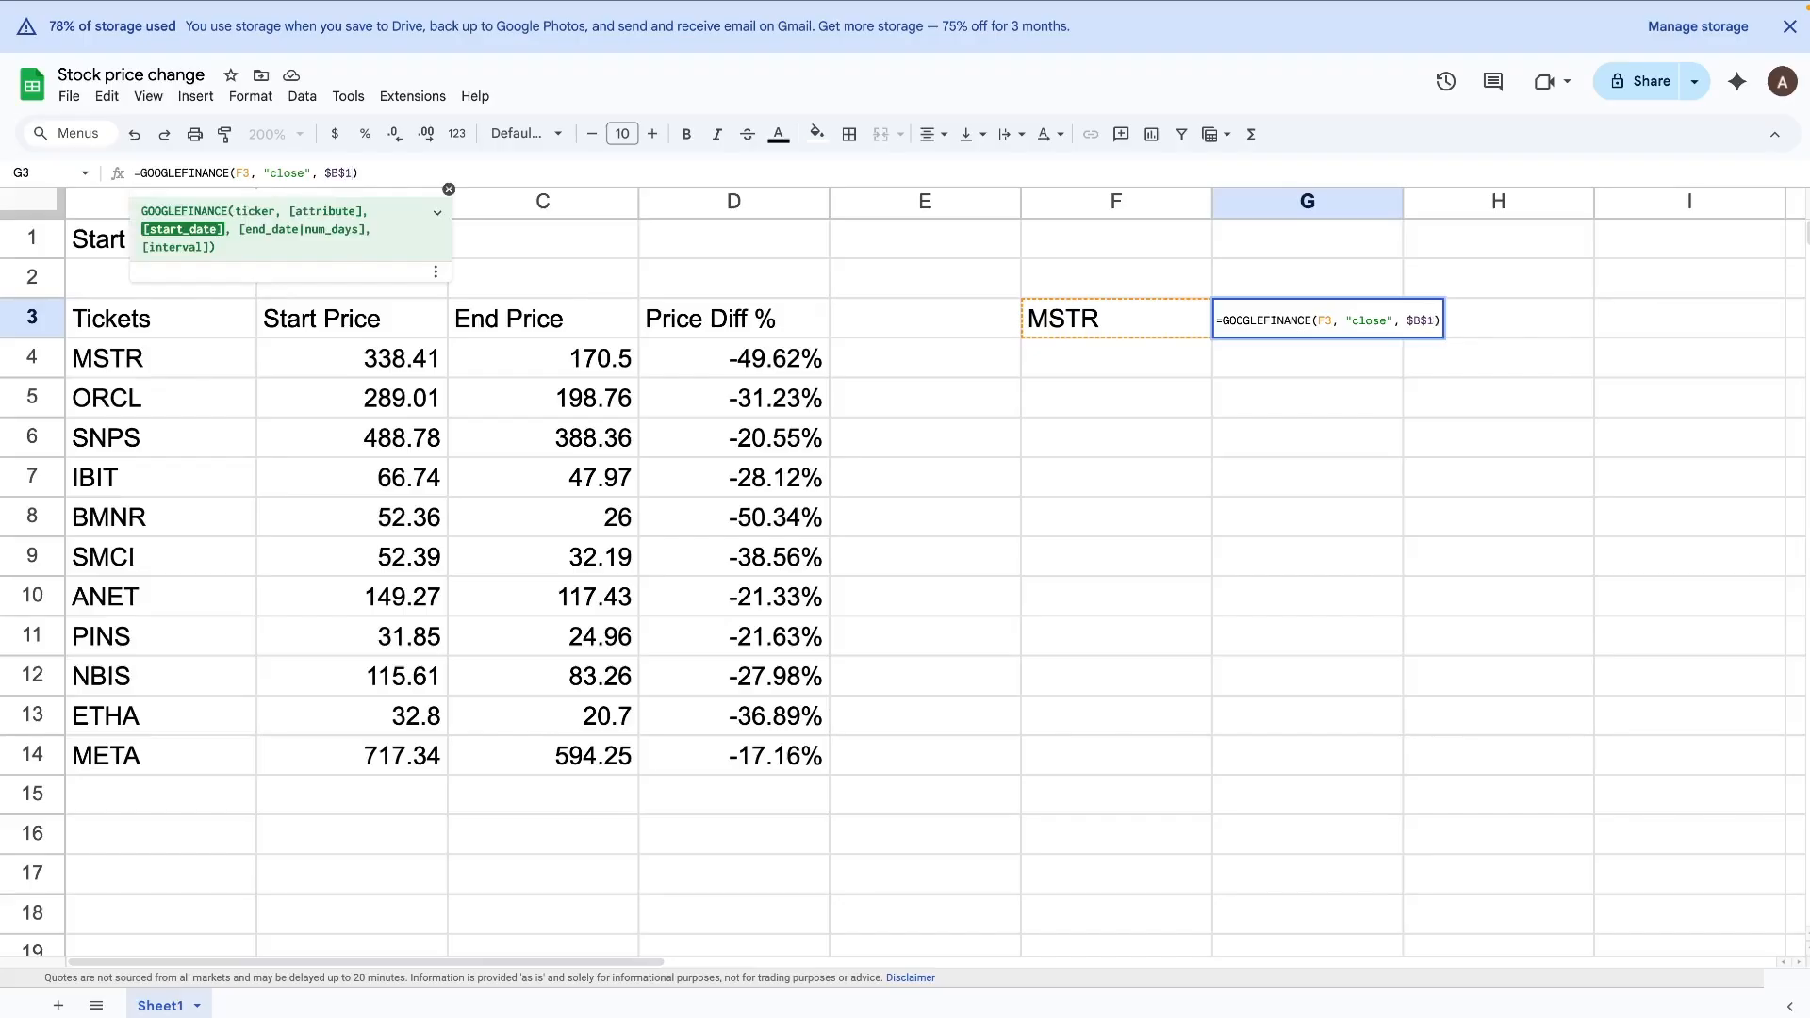
{"action": "key", "text": "Return"}
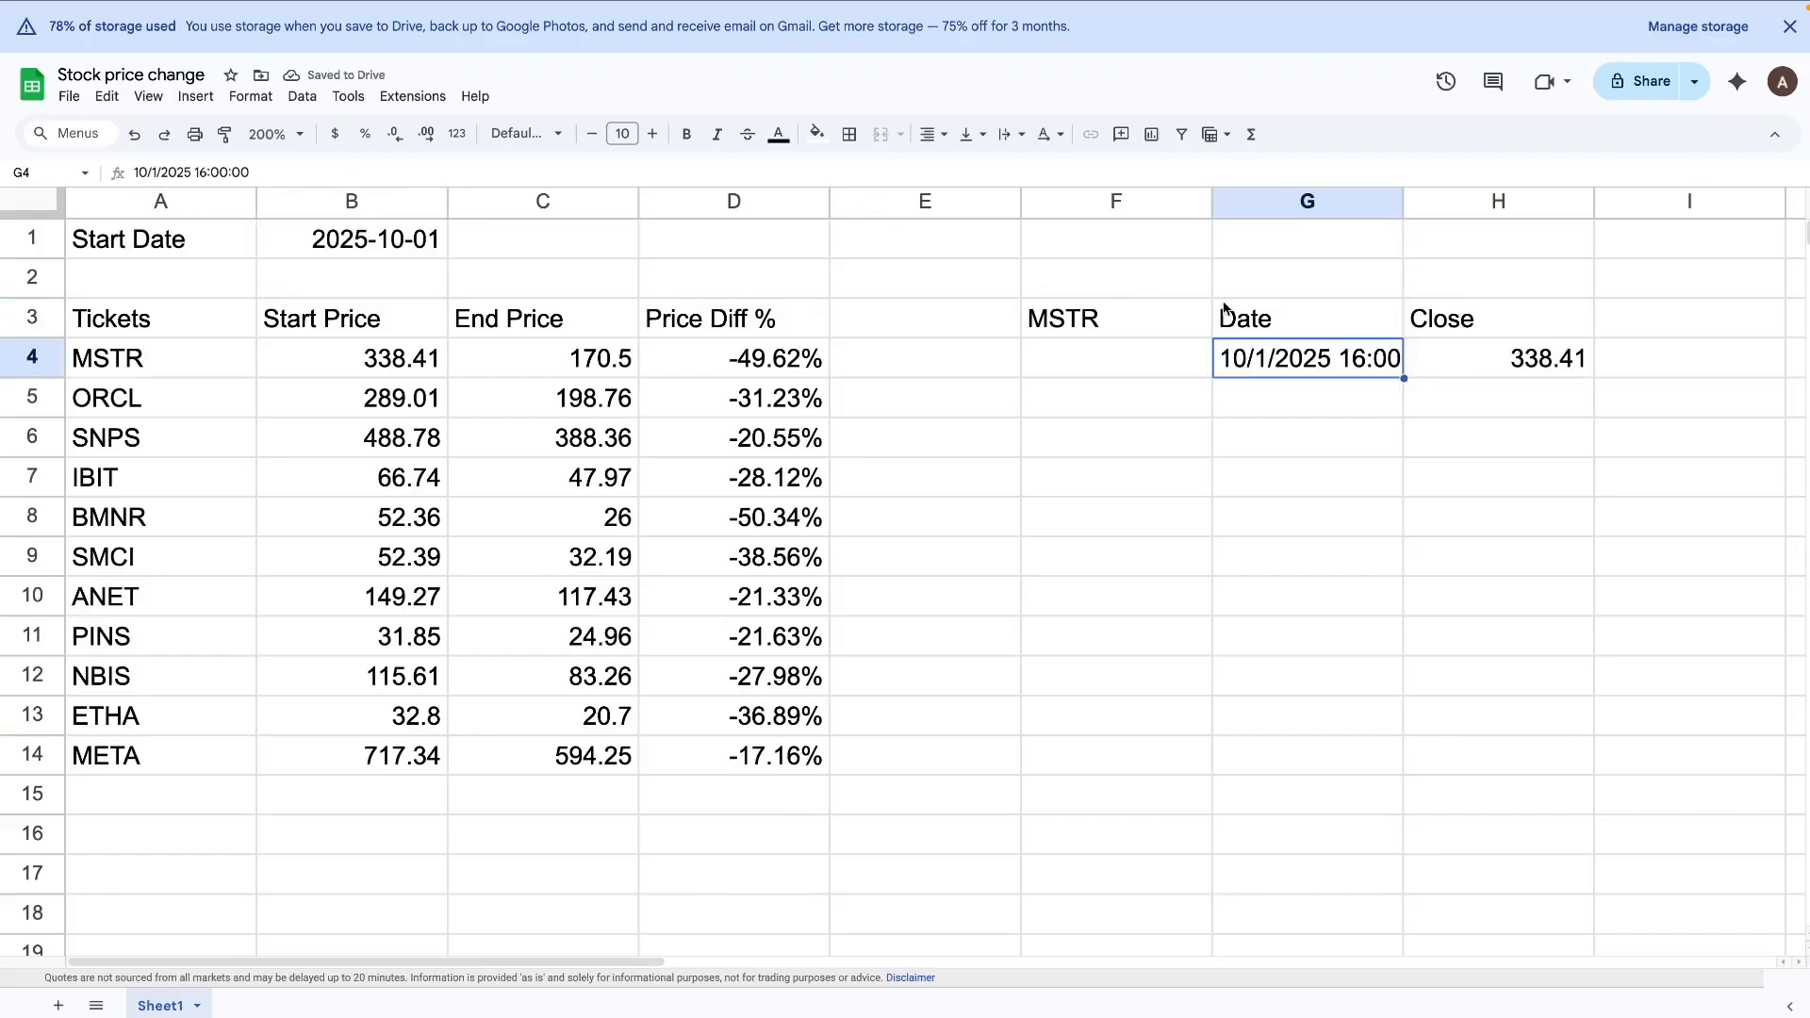
Step: Examine the headers and values that the GOOGLEFINANCE formula returns in G3:H4, cell by cell
{"action": "left_click", "coordinate": [1243, 329]}
{"action": "left_click", "coordinate": [1464, 328]}
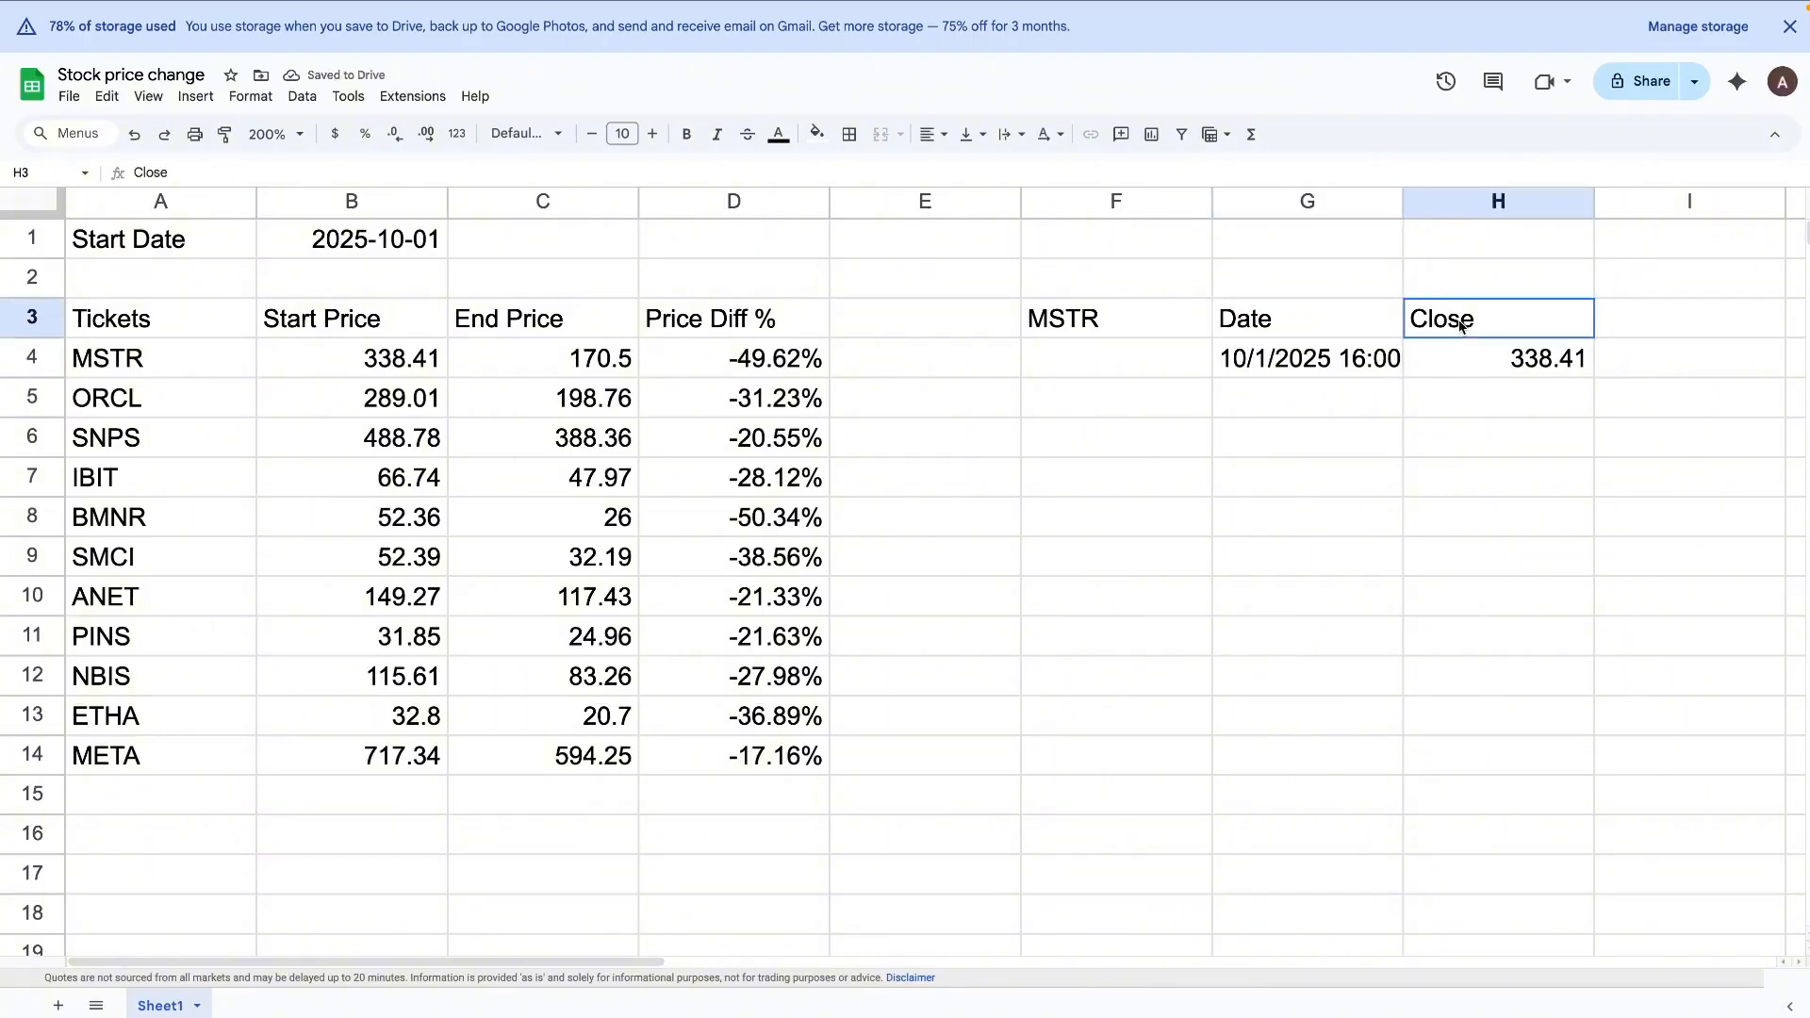
{"action": "left_click", "coordinate": [1378, 366]}
{"action": "left_click", "coordinate": [1412, 364]}
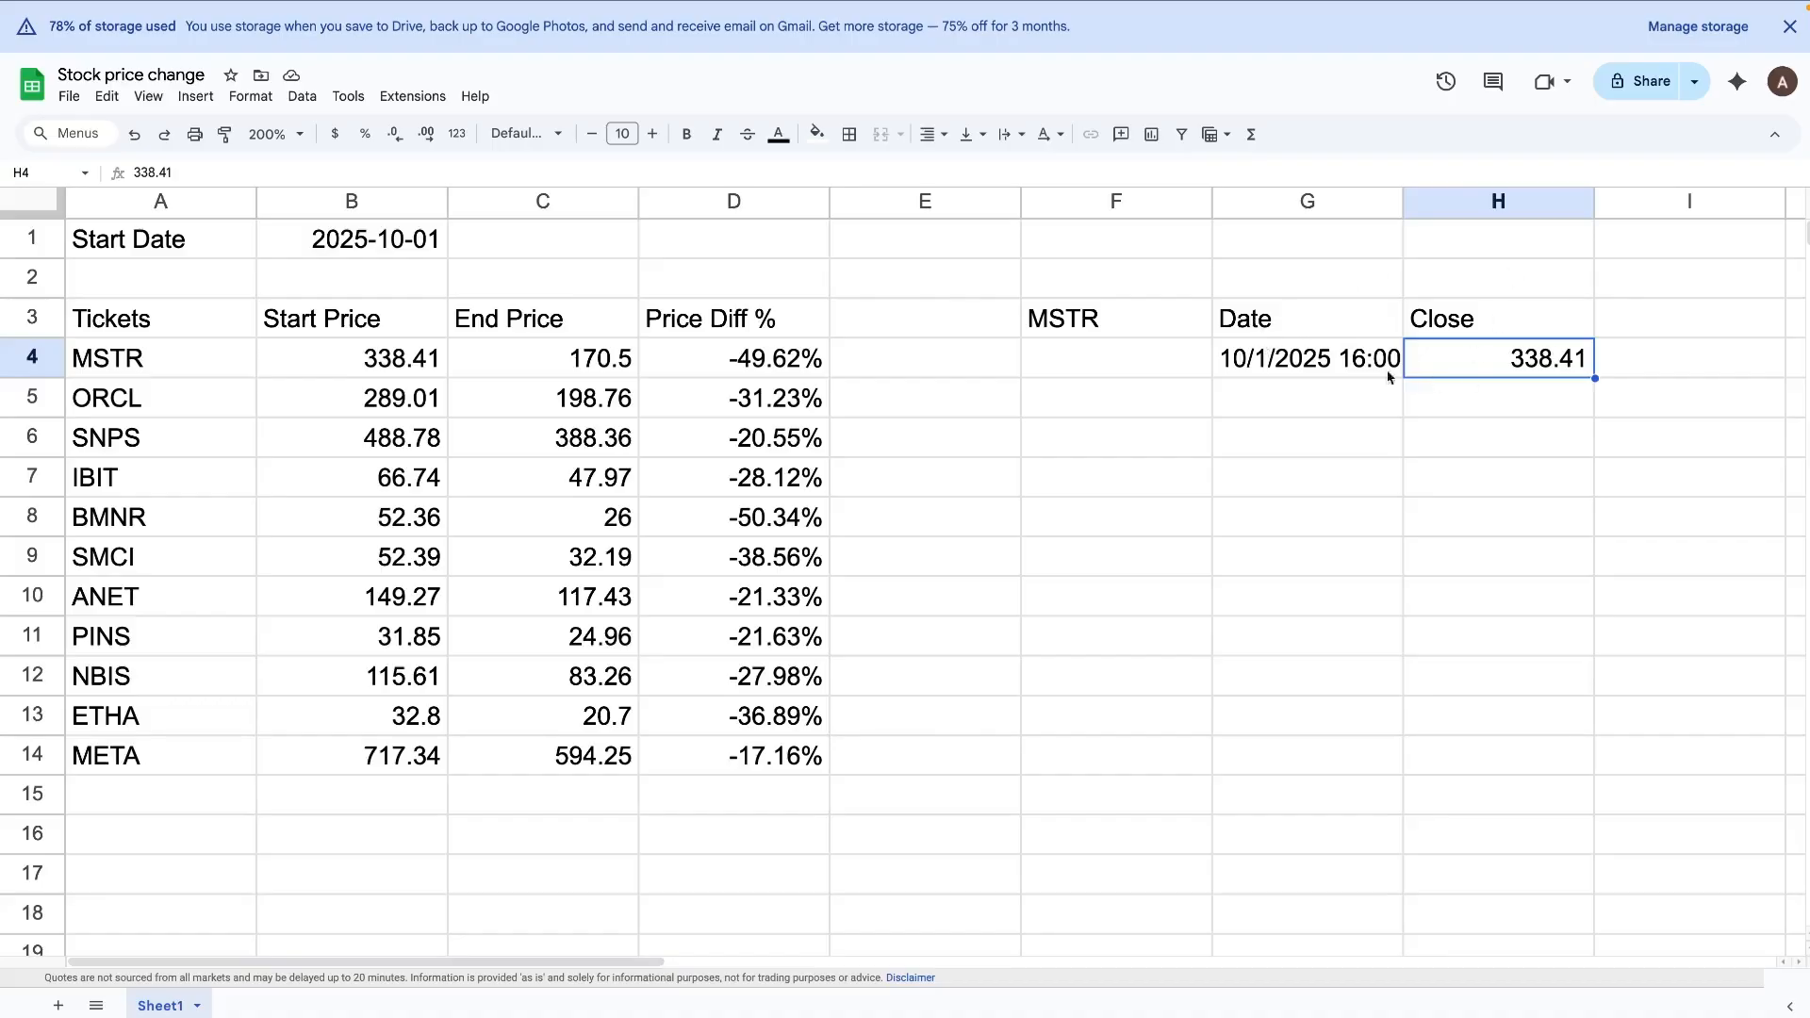
{"action": "left_click", "coordinate": [1363, 322]}
{"action": "left_click", "coordinate": [1501, 322]}
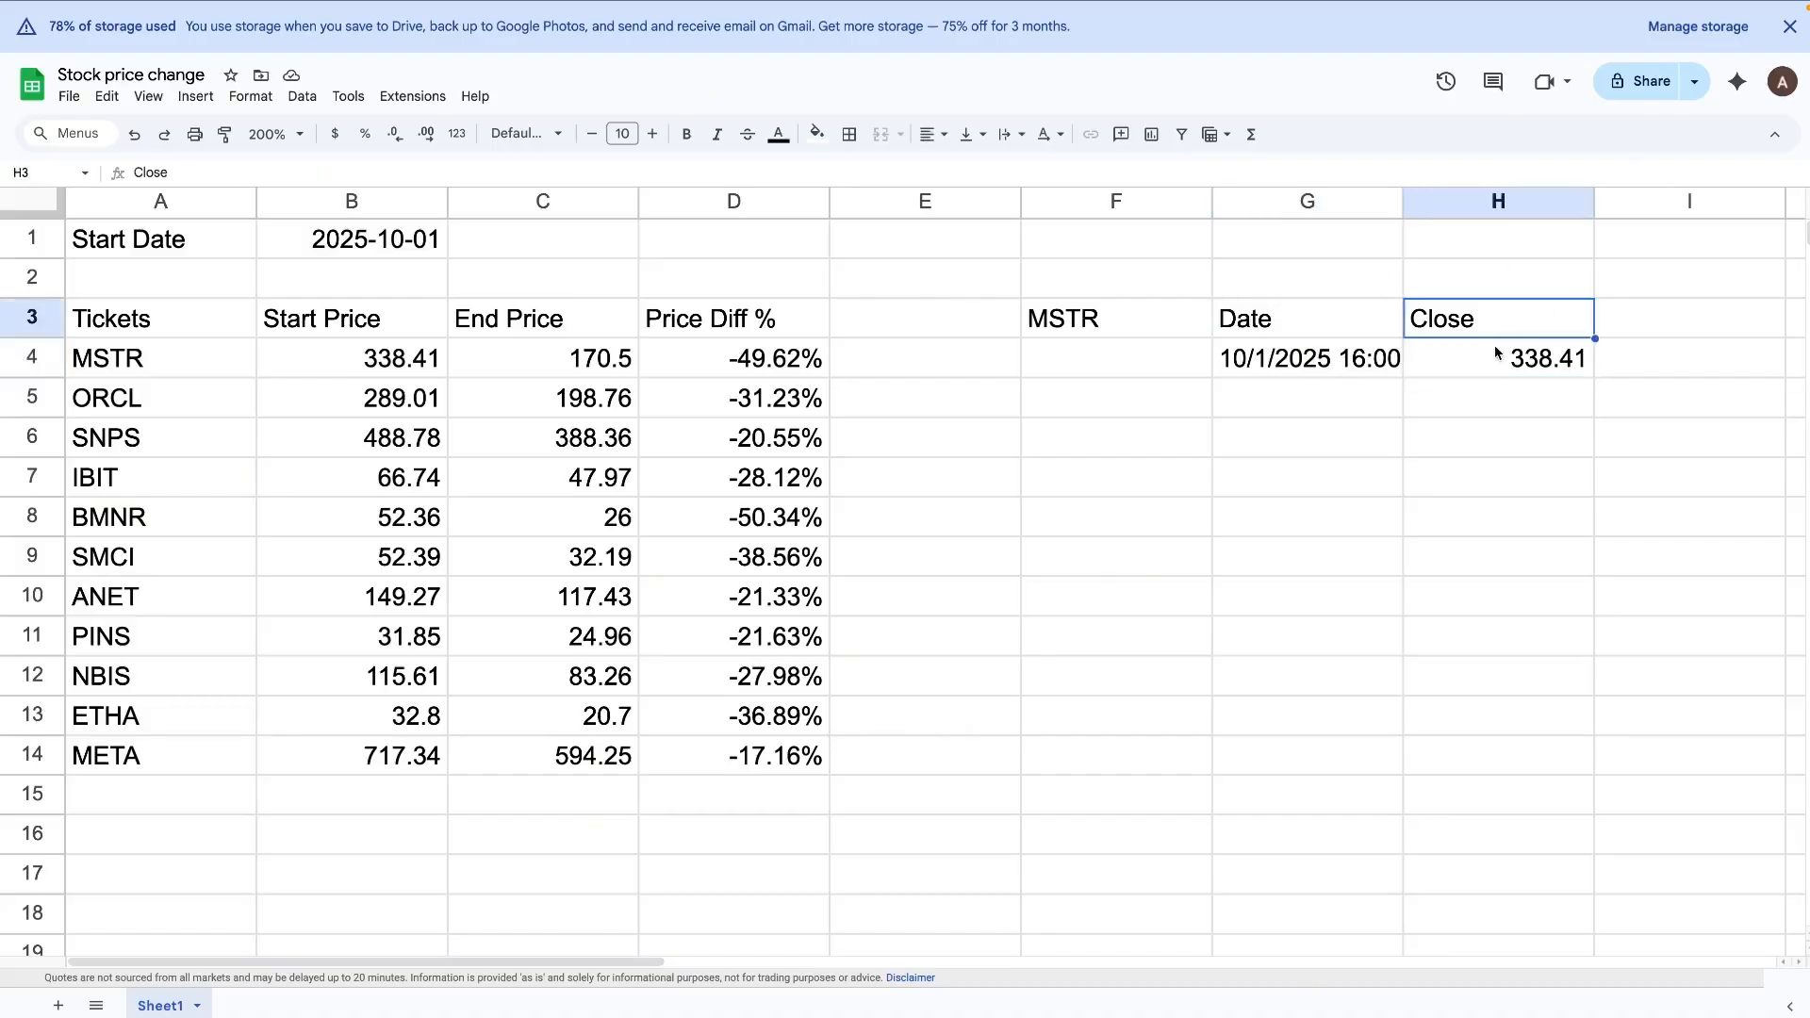
{"action": "left_click", "coordinate": [1389, 366]}
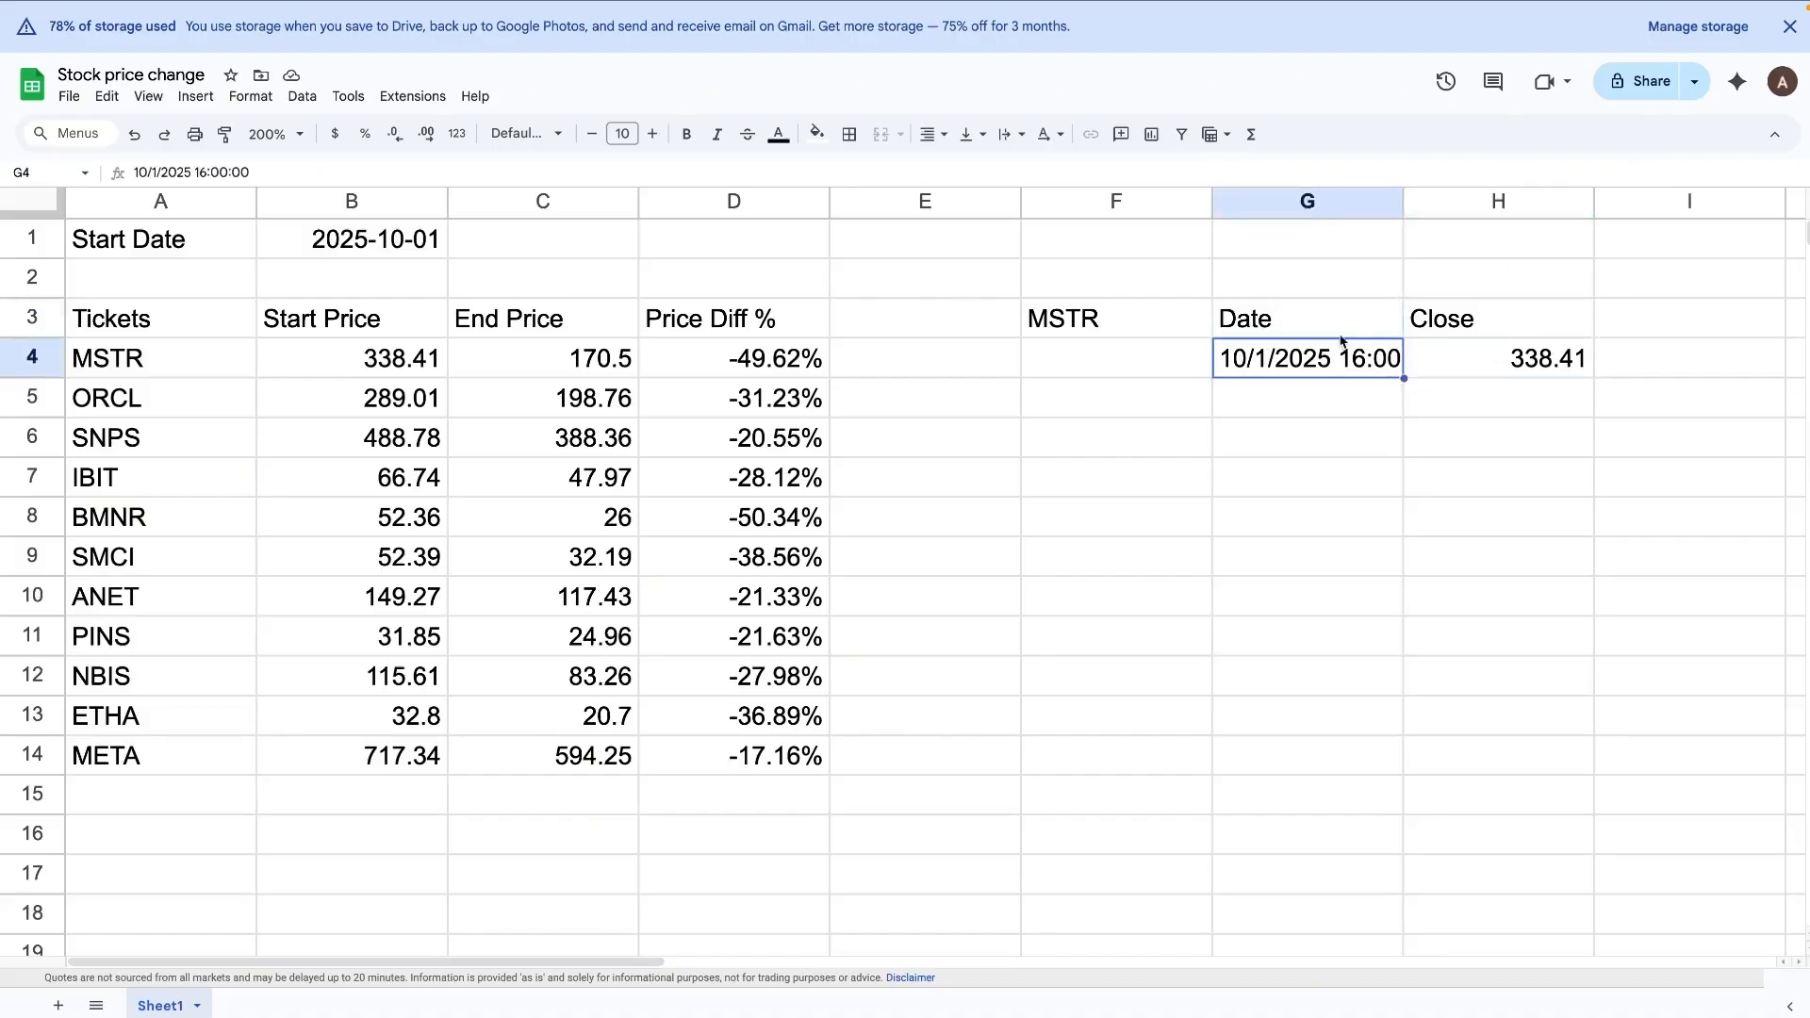
{"action": "left_click", "coordinate": [1291, 328]}
{"action": "left_click", "coordinate": [1453, 330]}
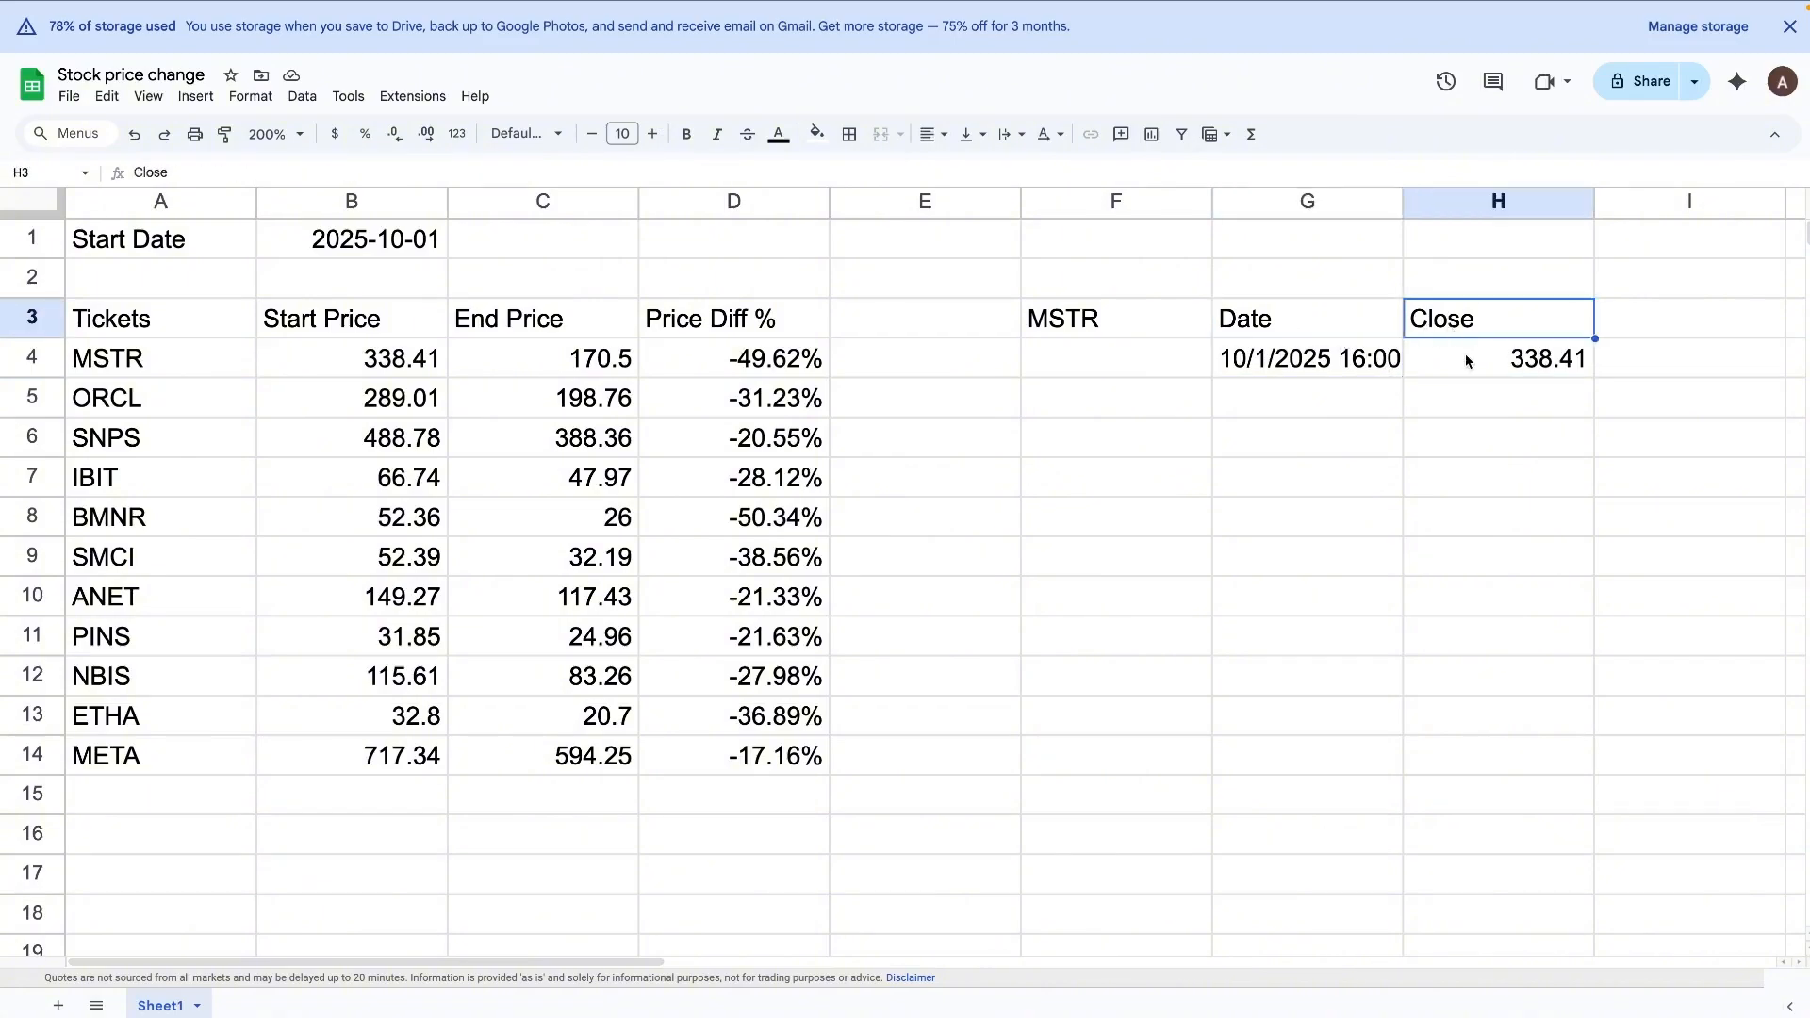
{"action": "left_click", "coordinate": [1467, 363]}
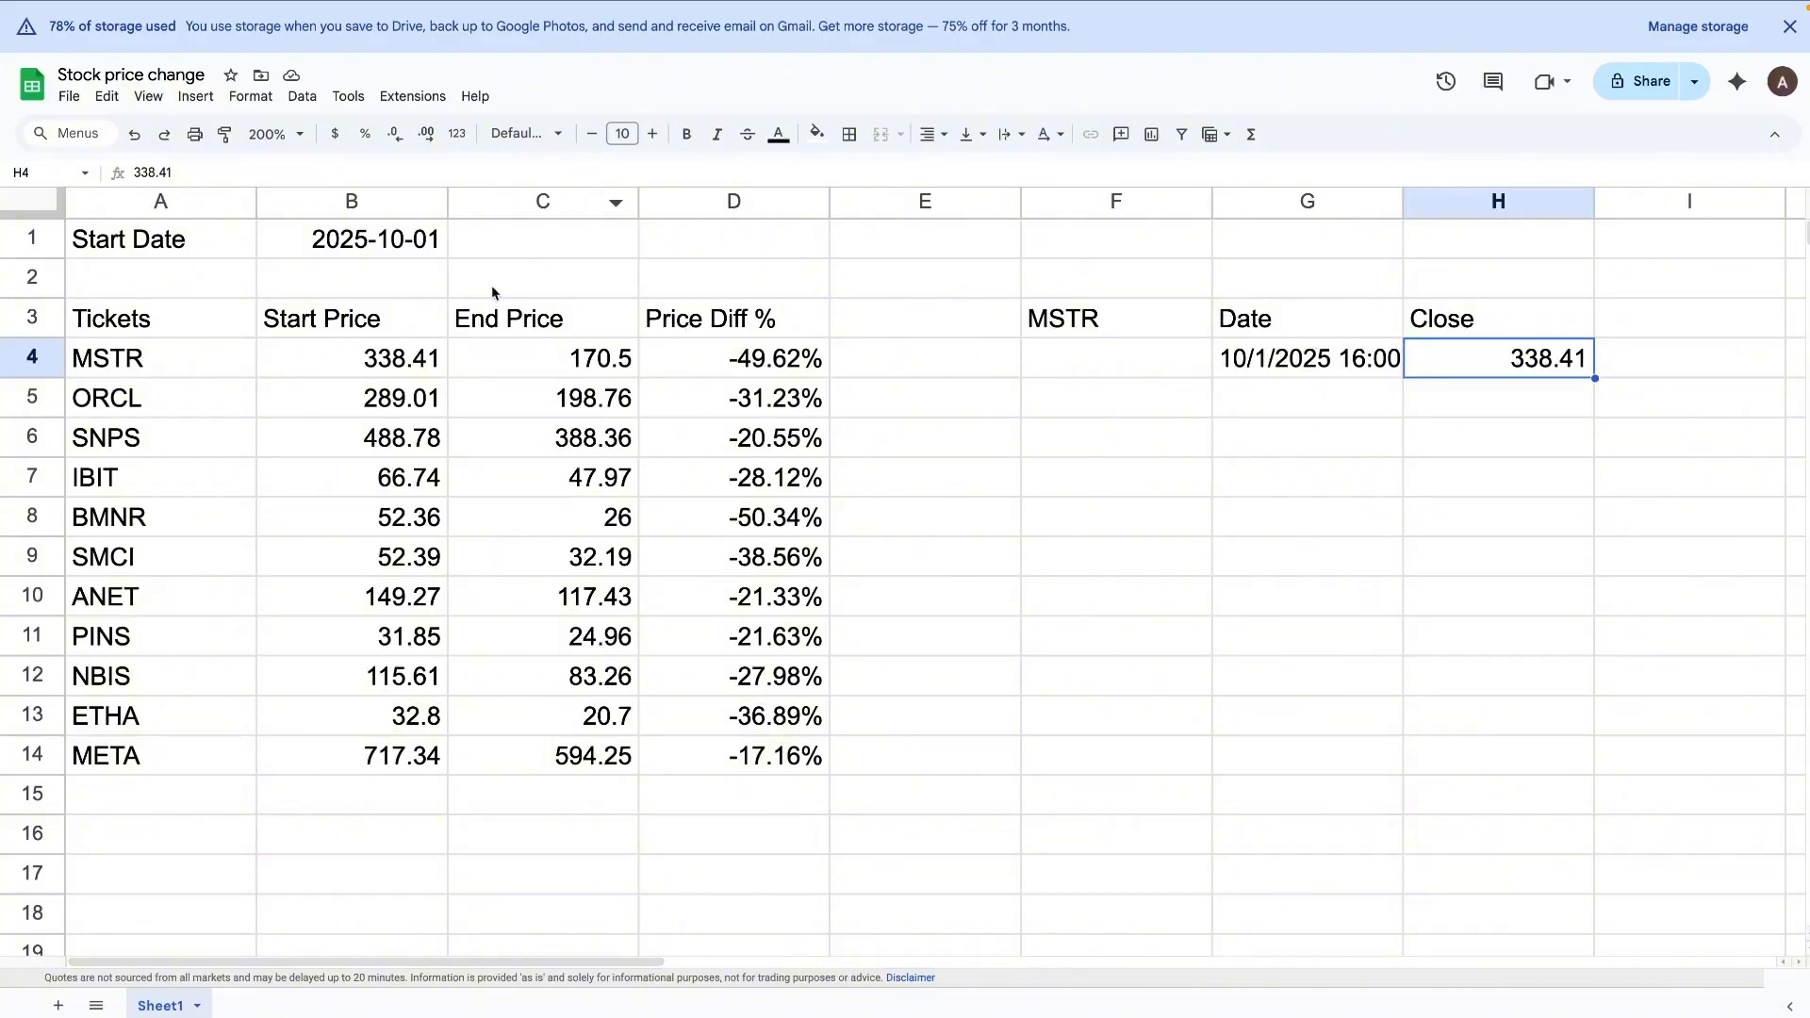
Step: Compare the INDEX formula in B4 with the full output range G3:H4 of the plain GOOGLEFINANCE formula
{"action": "left_click", "coordinate": [403, 361]}
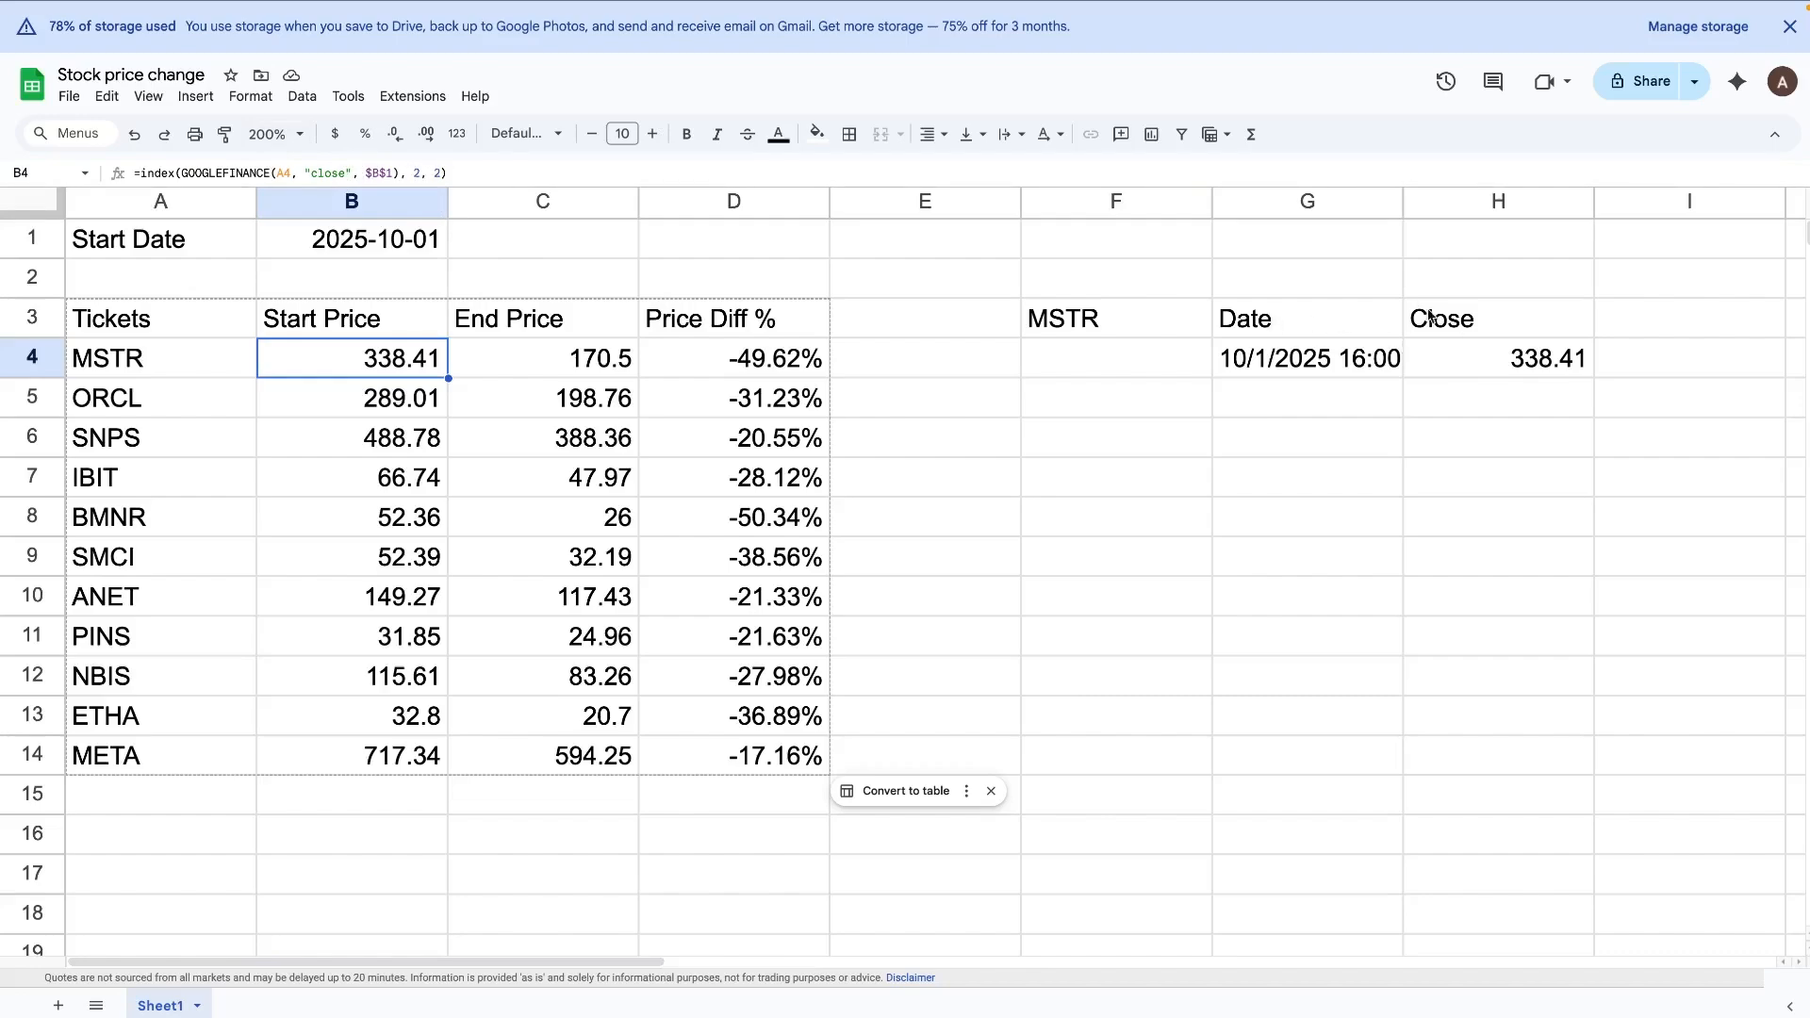
{"action": "left_click", "coordinate": [1225, 317]}
{"action": "left_click", "coordinate": [1427, 344], "text": "shift"}
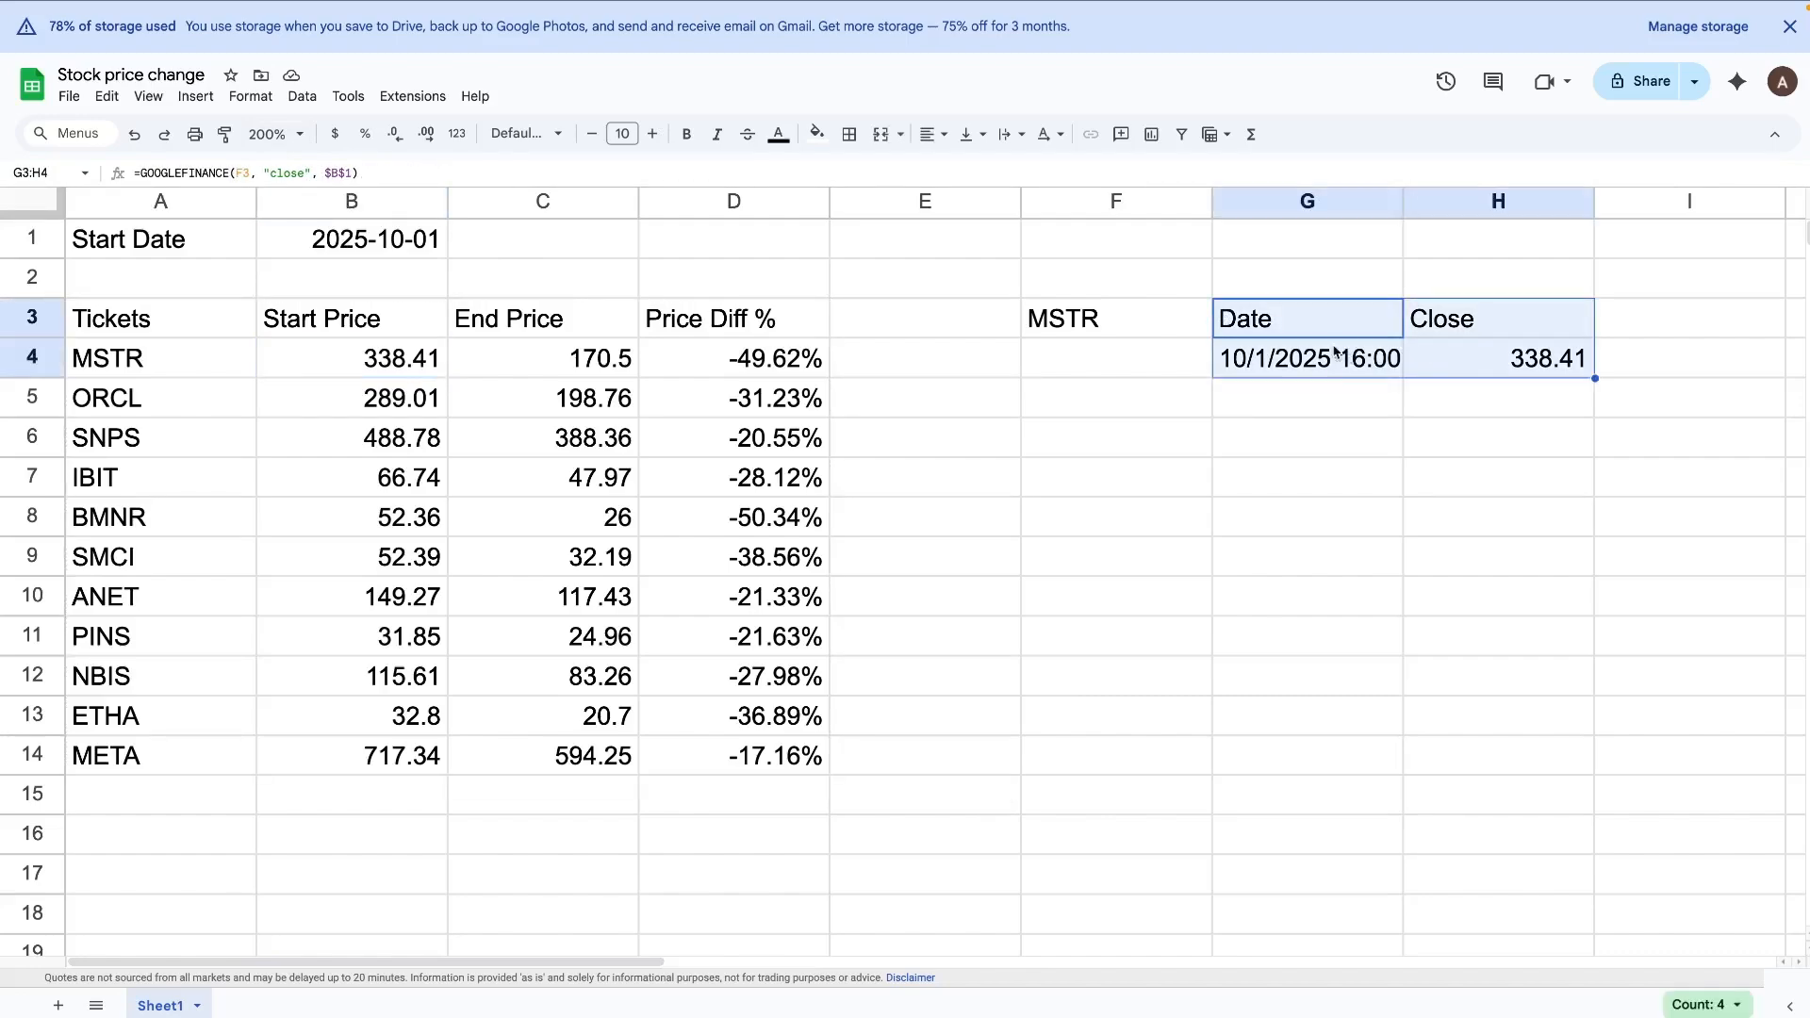